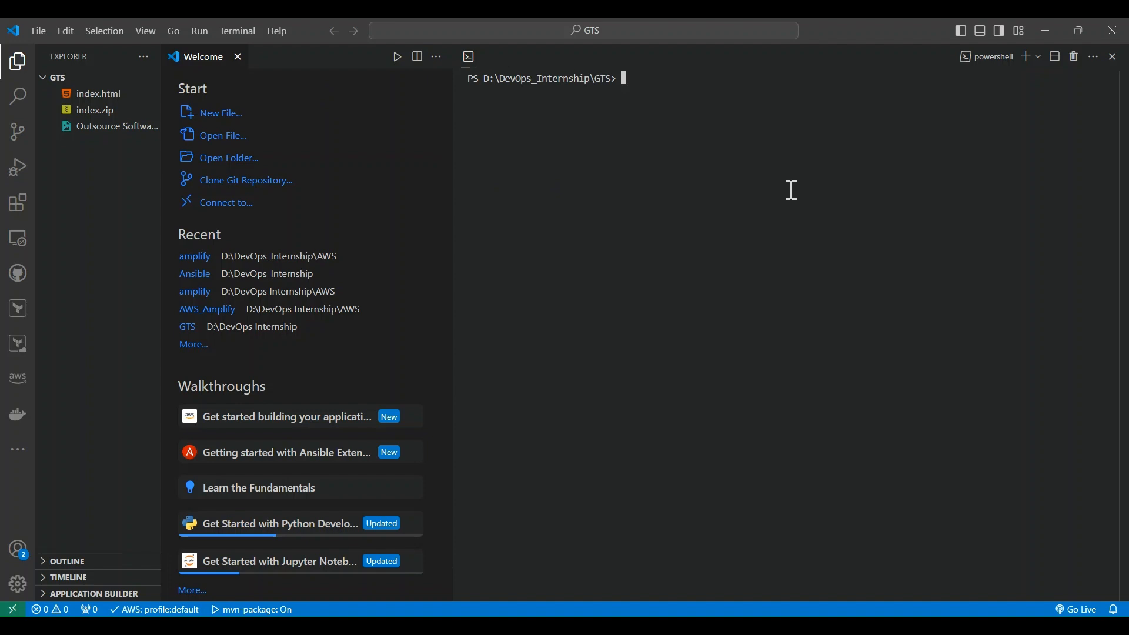
# Start the WSL Ubuntu shell in the GTS project folder and clear the terminal
pyautogui.write('wsl')
pyautogui.press('Return')
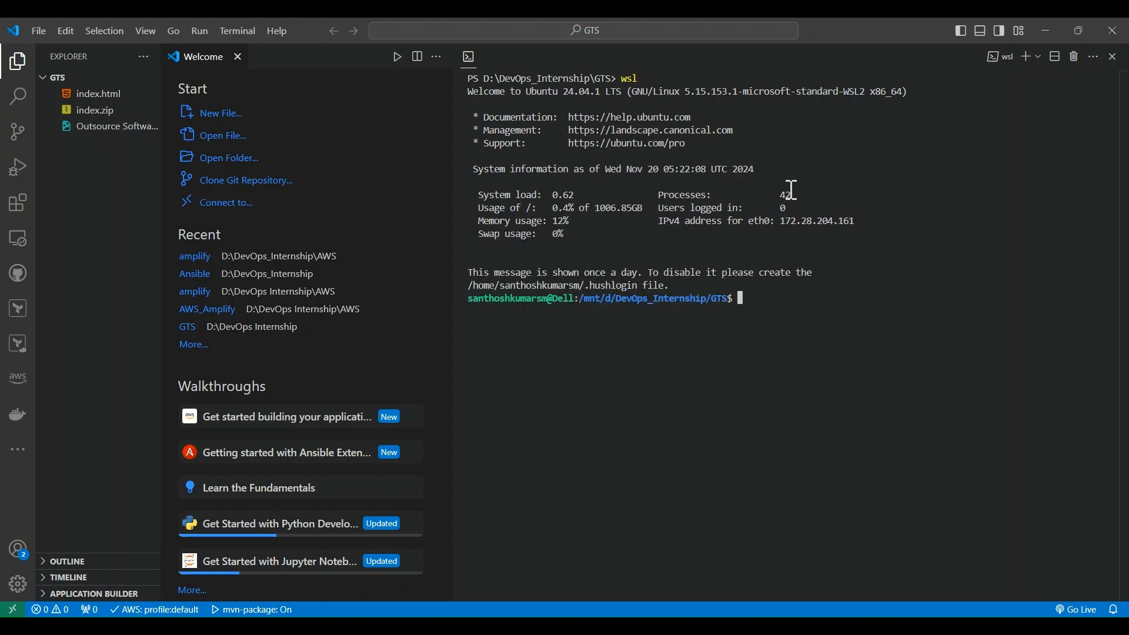
pyautogui.write('clear')
pyautogui.press('Return')
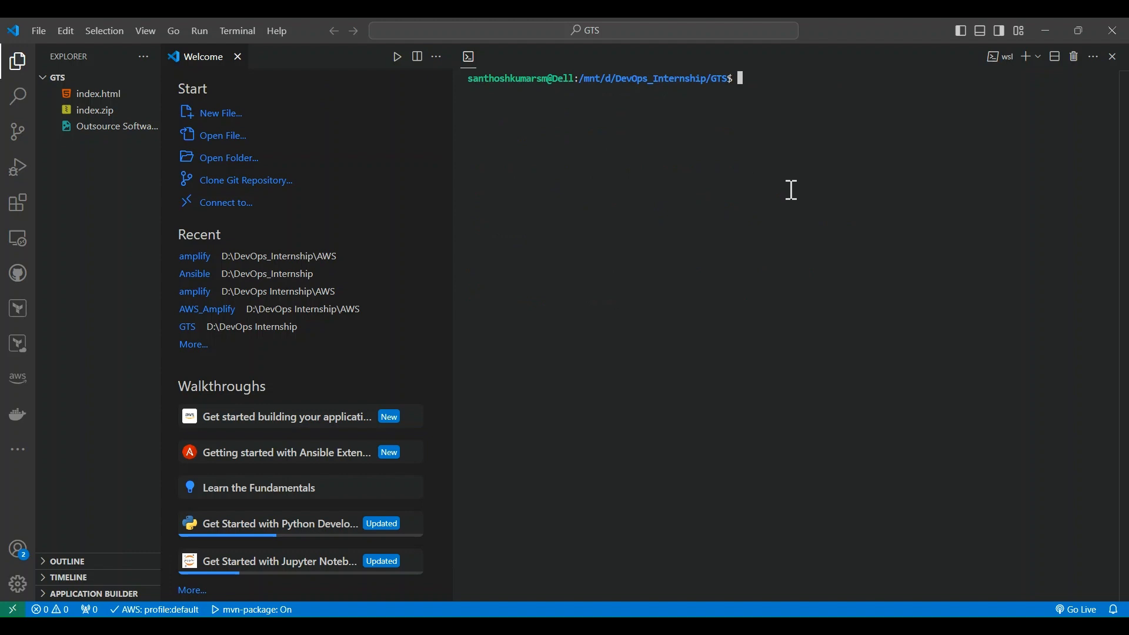
# Update the Ubuntu package lists with sudo apt update, authenticating with the sudo password
pyautogui.write('sudo apt update')
pyautogui.press('Return')
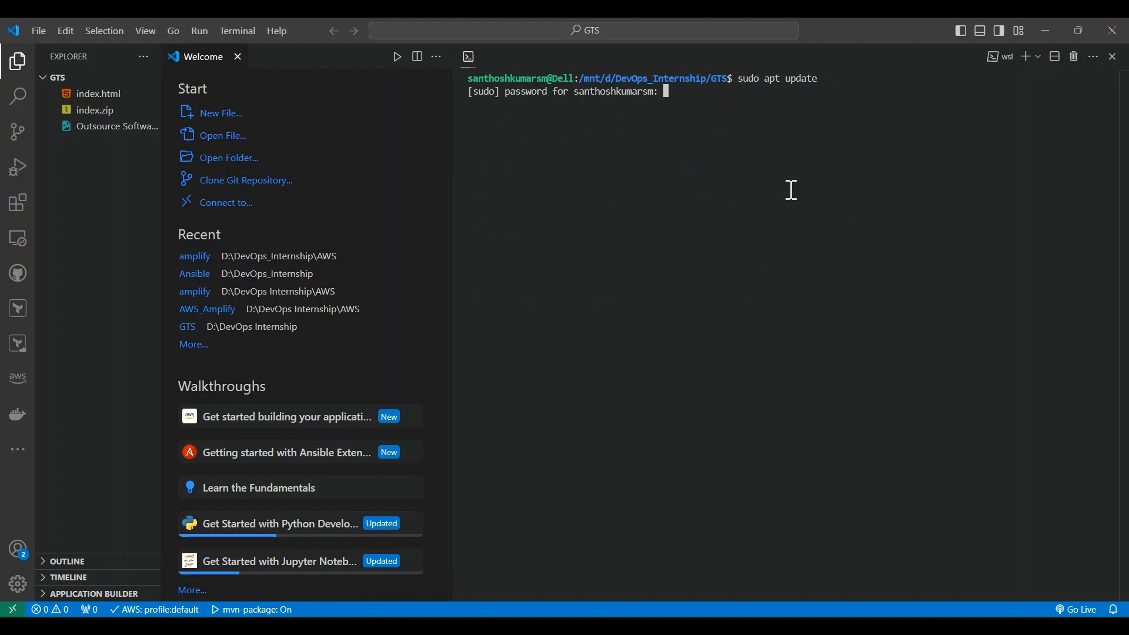
pyautogui.press('Return')
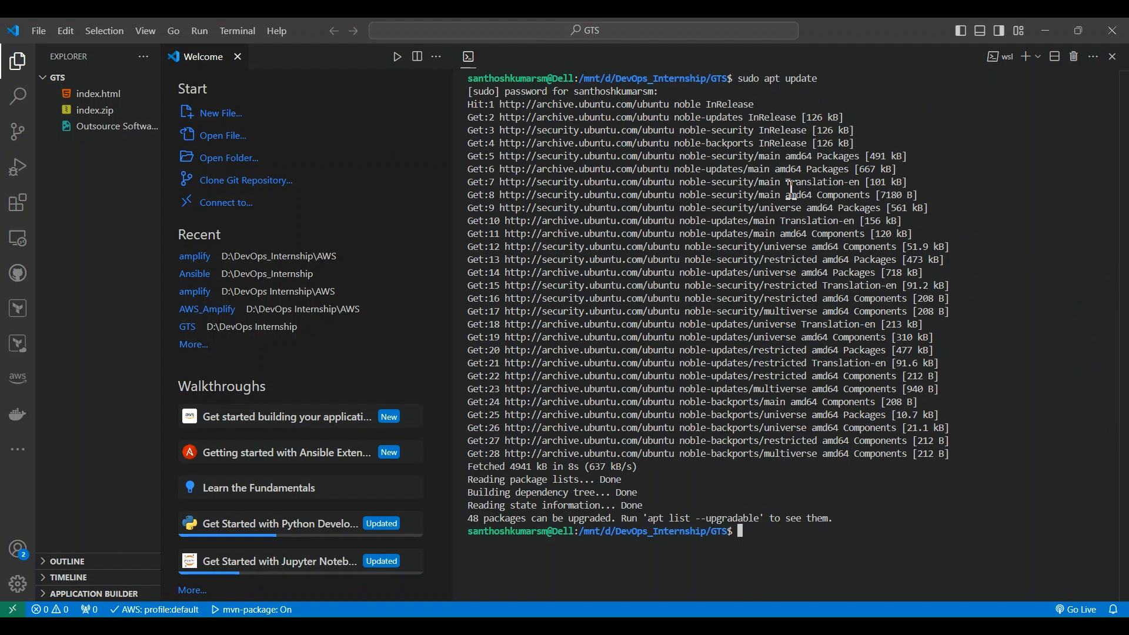
# Install the nodejs package through apt with sudo and accept the additional disk space usage
pyautogui.write('sudo apt install nodejs')
pyautogui.press('Return')
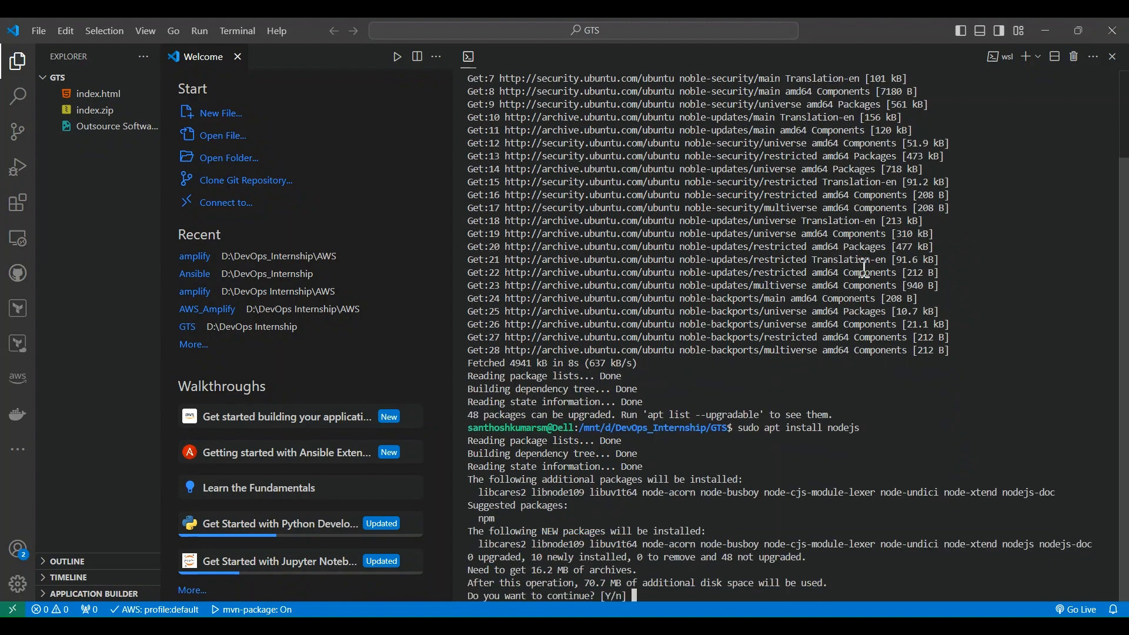
pyautogui.write('Y')
pyautogui.press('Return')
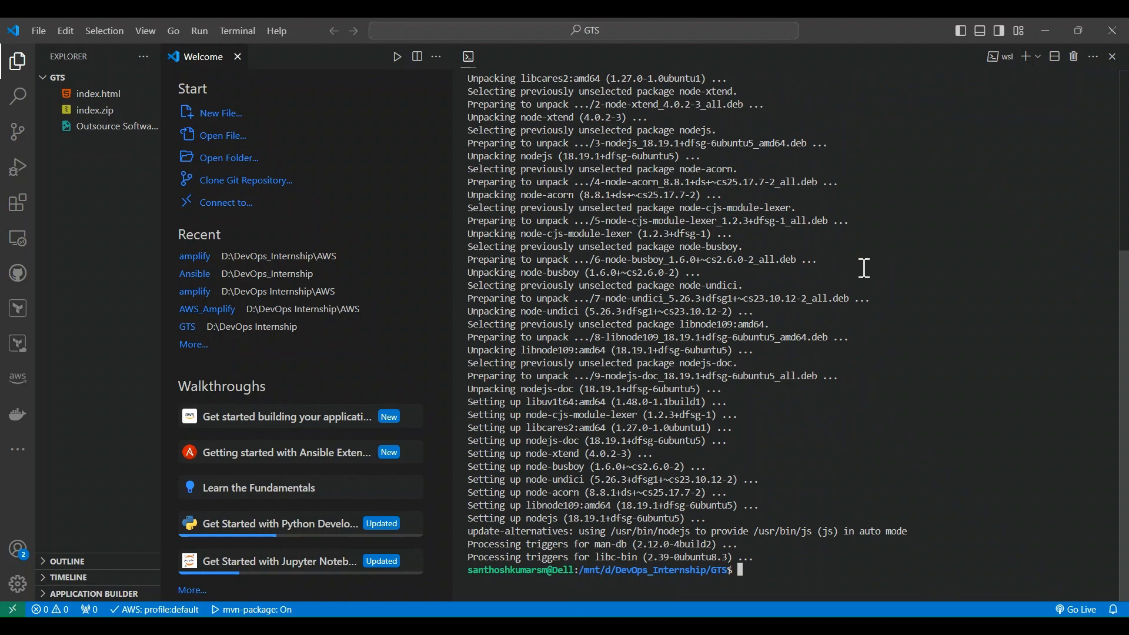
# Install the npm package through apt with sudo and agree to continue with its dependencies
pyautogui.write('sudo apt install npm')
pyautogui.press('Return')
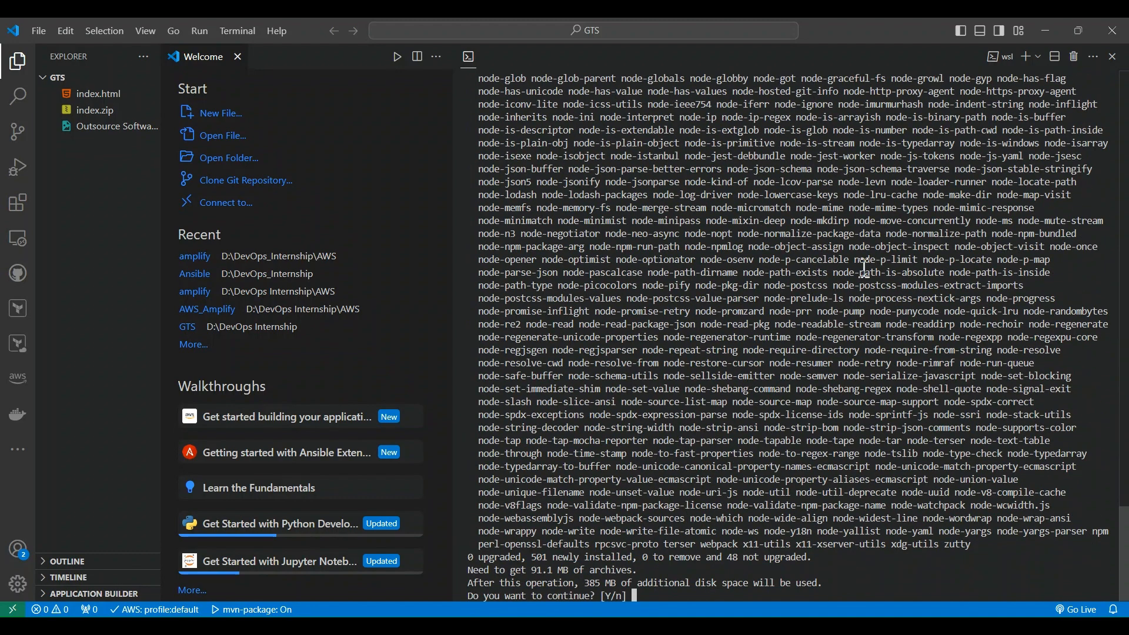
pyautogui.write('Y')
pyautogui.press('Return')
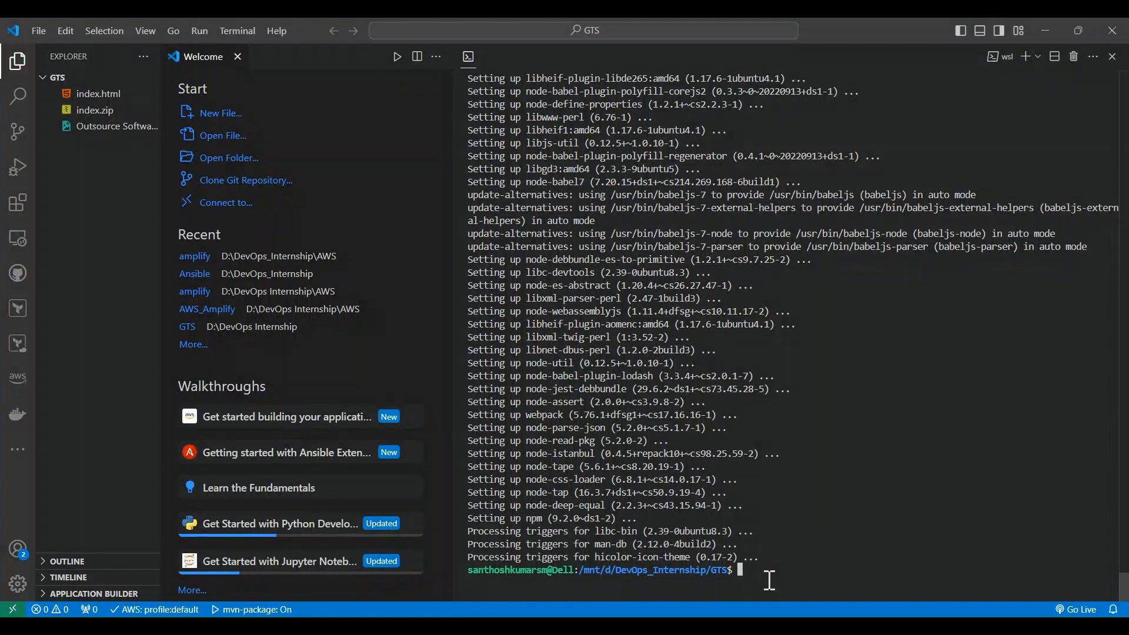
# Check the installed versions of Node.js and npm, and clear the terminal
pyautogui.write('node -v')
pyautogui.press('Return')
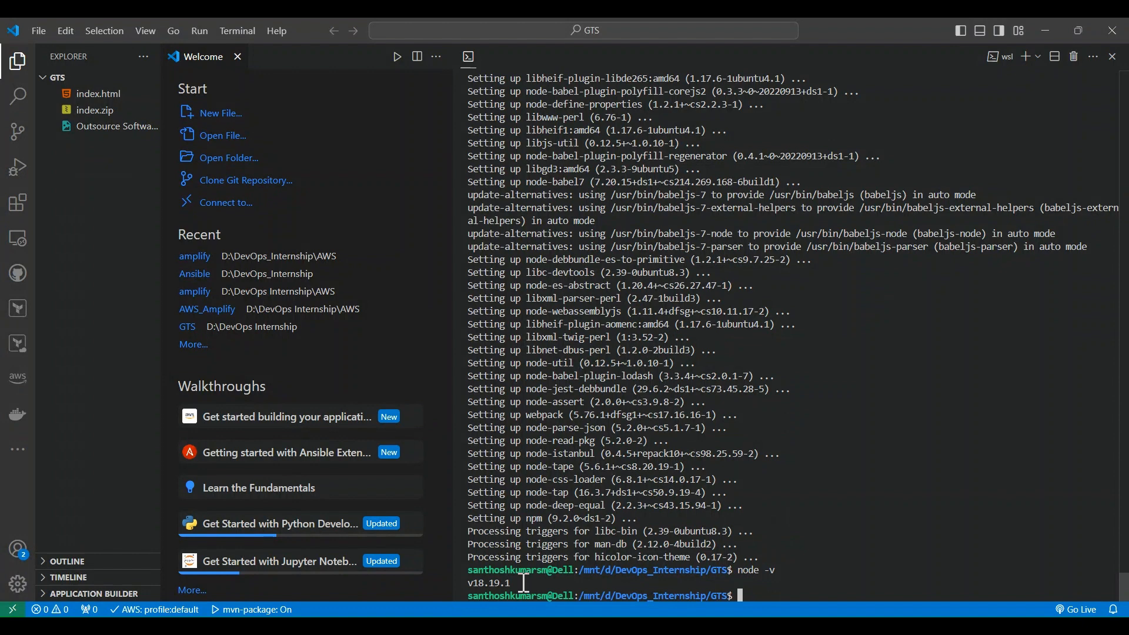
pyautogui.write('npm --version')
pyautogui.press('Return')
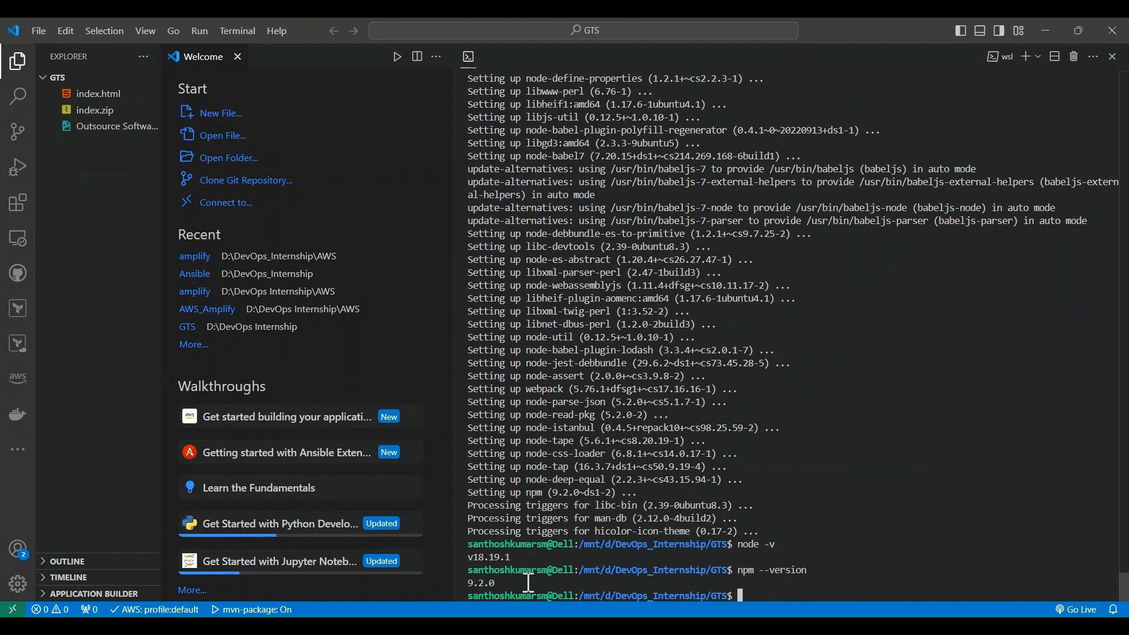
pyautogui.hotkey('ctrl', 'l')
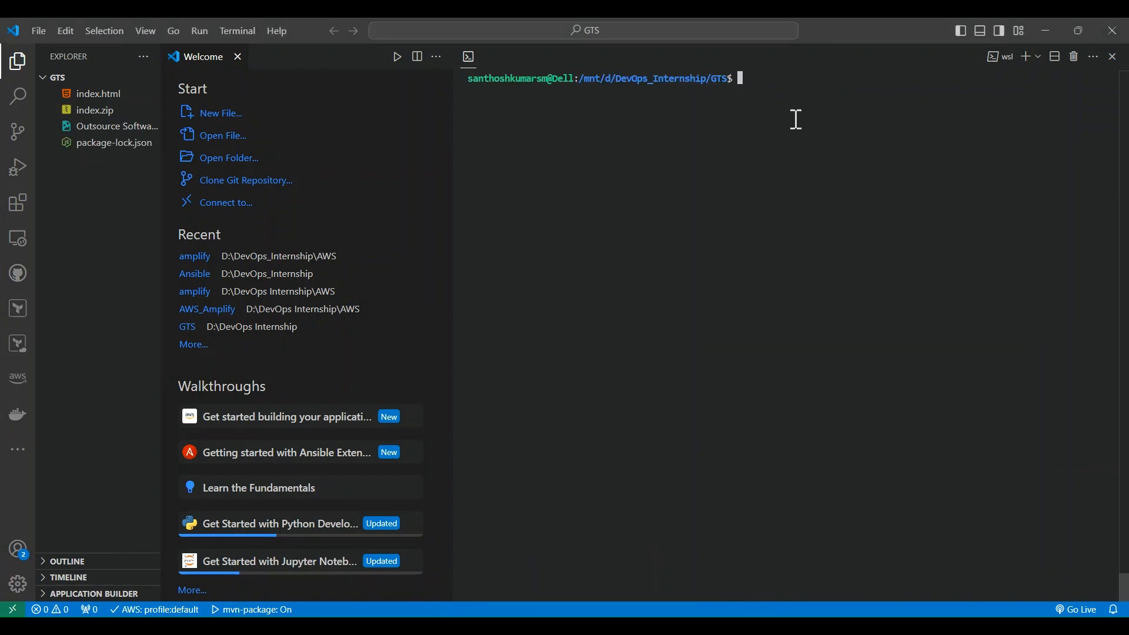
pyautogui.write('sudo npm install -g -')
pyautogui.hotkey('alt', 'Tab')
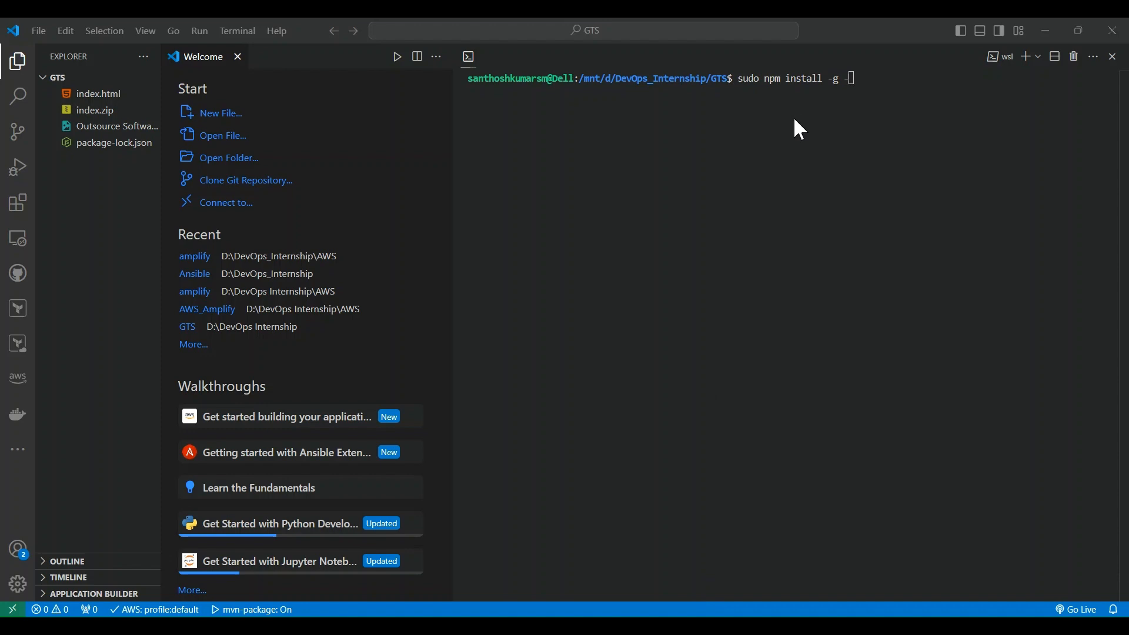
pyautogui.hotkey('alt', 'Tab')
pyautogui.press('BackSpace')
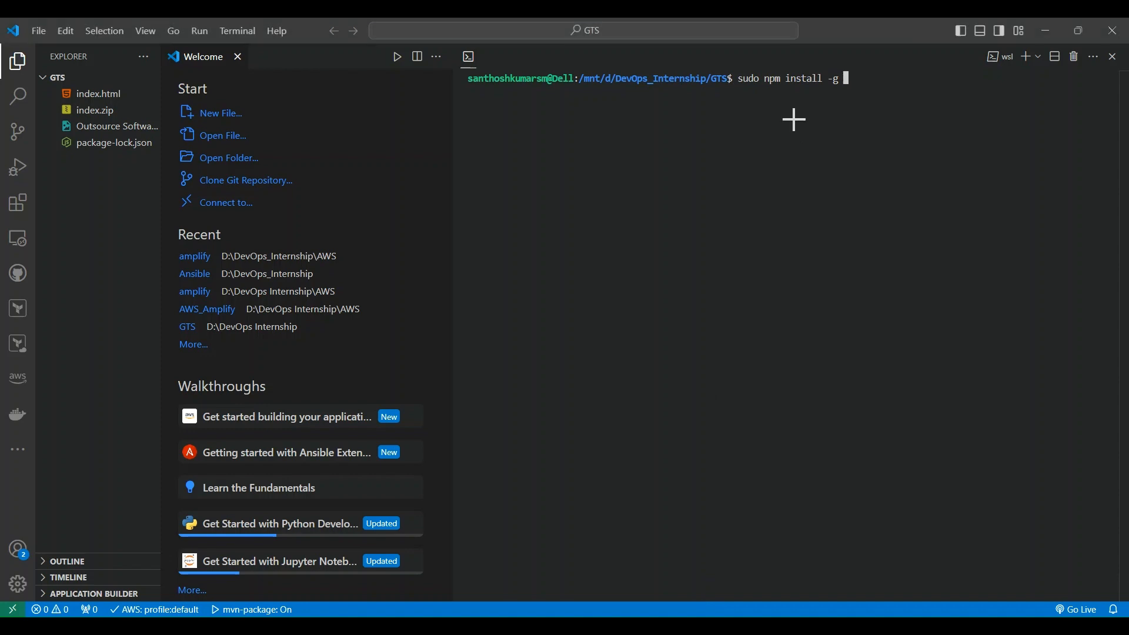
pyautogui.write('@aws')
pyautogui.hotkey('alt', 'Tab')
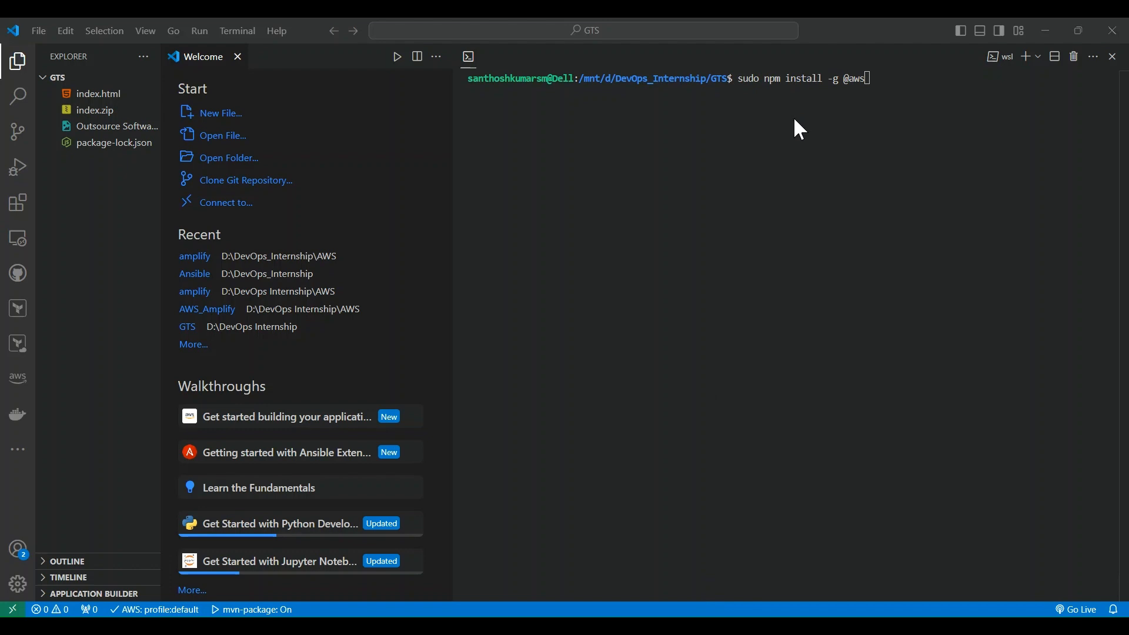
pyautogui.hotkey('alt', 'Tab')
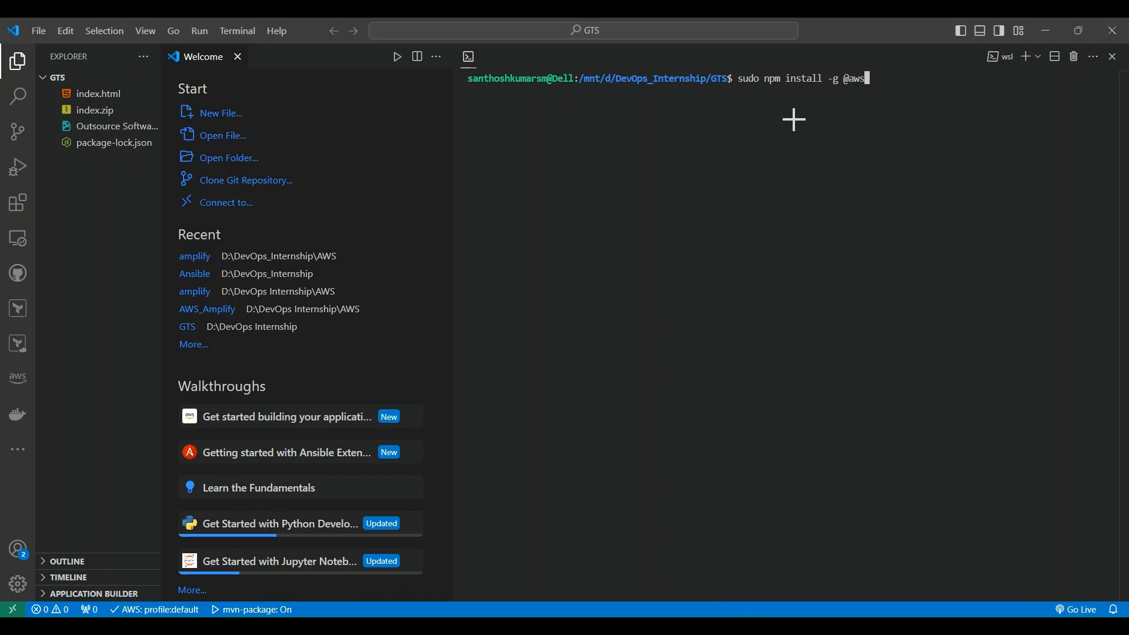
pyautogui.write('-amplify/cli')
pyautogui.press('Return')
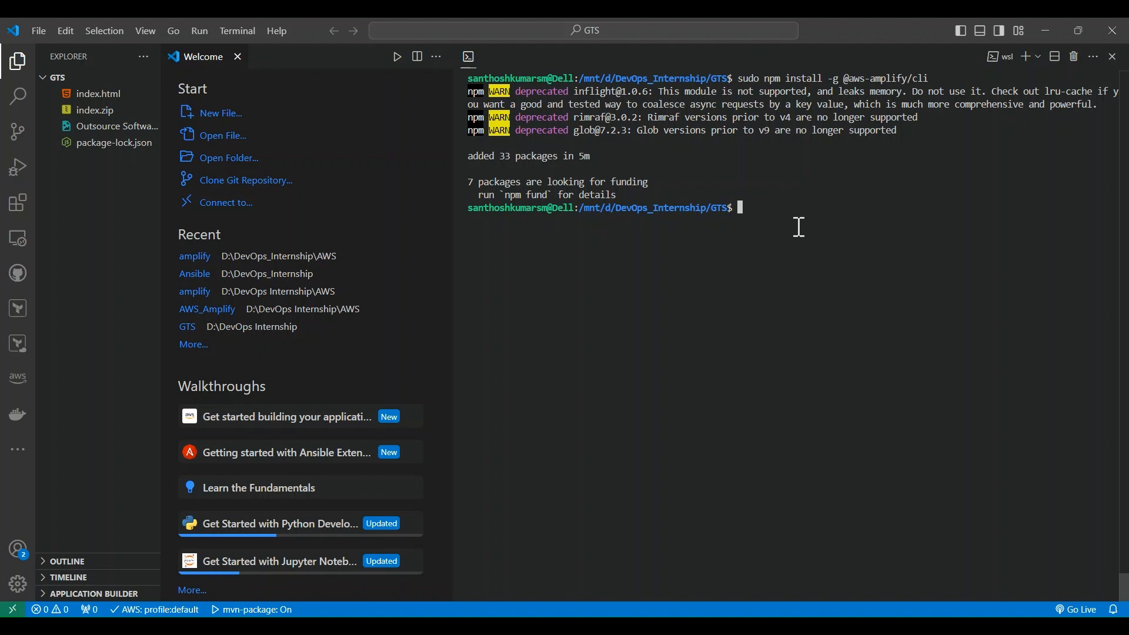
# Query the Amplify CLI version, look through its list of commands, and clear the terminal
pyautogui.write('amplify --vesrion')
pyautogui.press('Return')
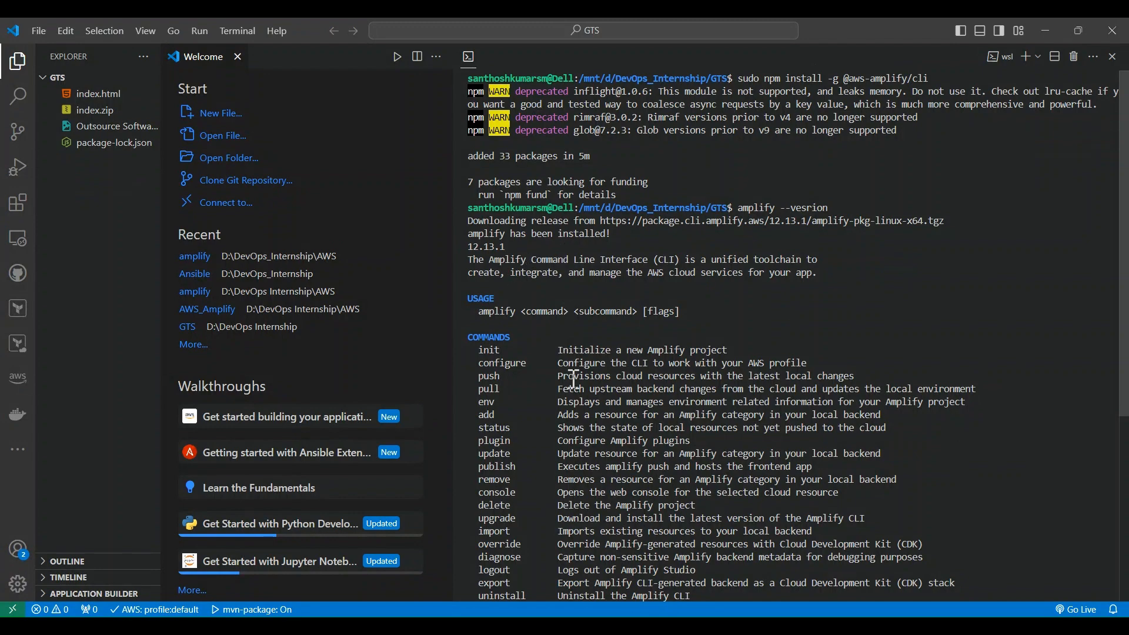
pyautogui.scroll(-2, 606, 385)
pyautogui.scroll(-5, 606, 385)
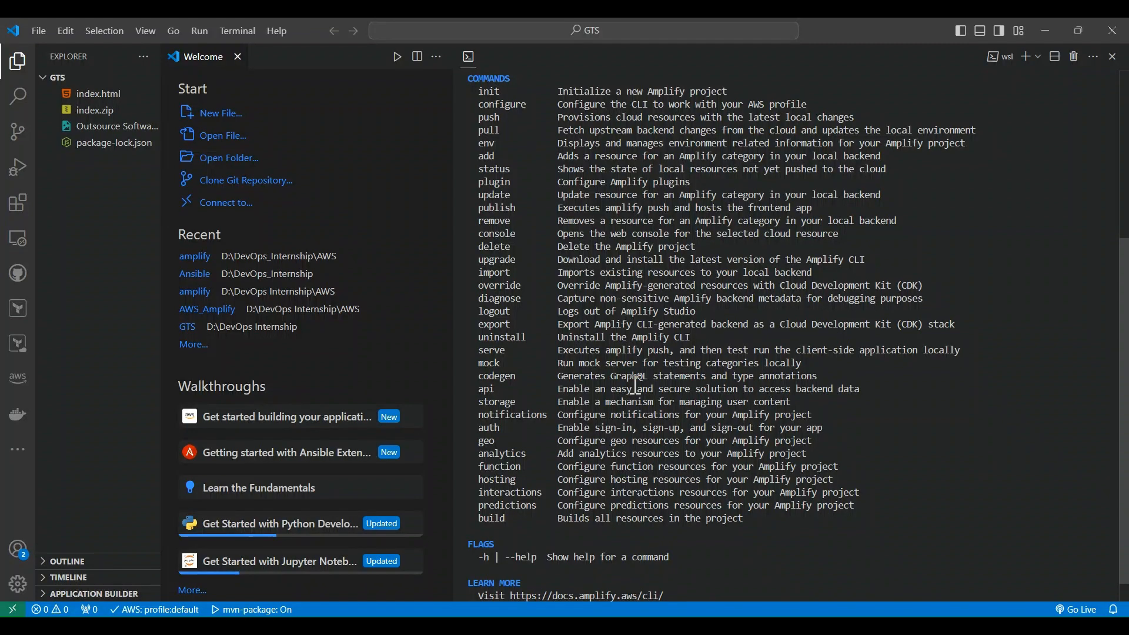
pyautogui.scroll(4, 625, 397)
pyautogui.scroll(-3, 625, 402)
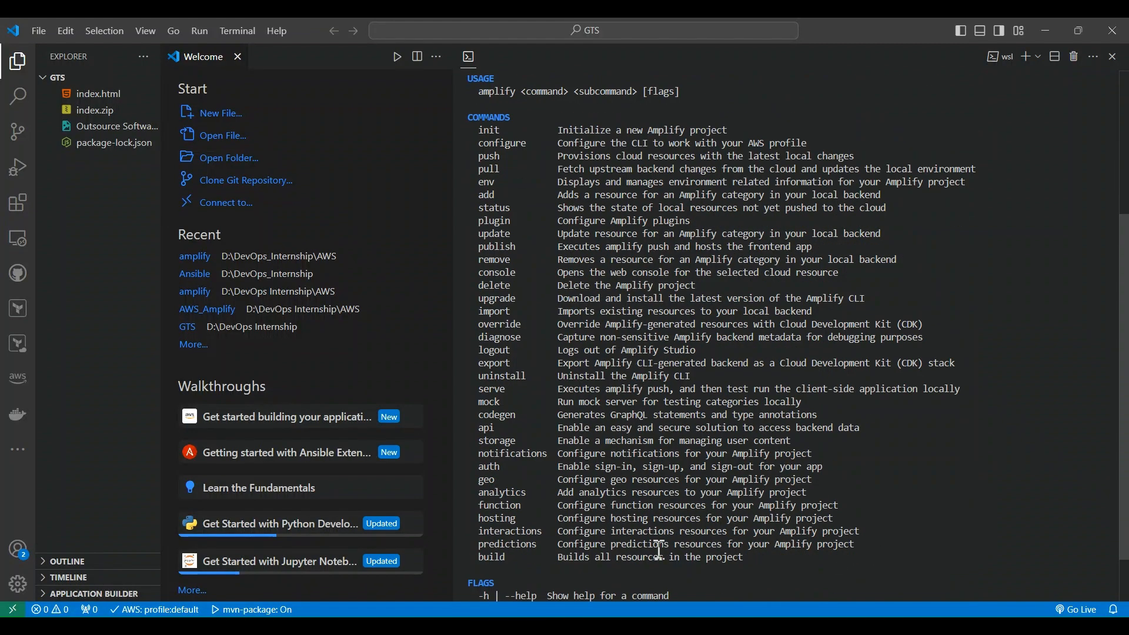
pyautogui.hotkey('ctrl', 'l')
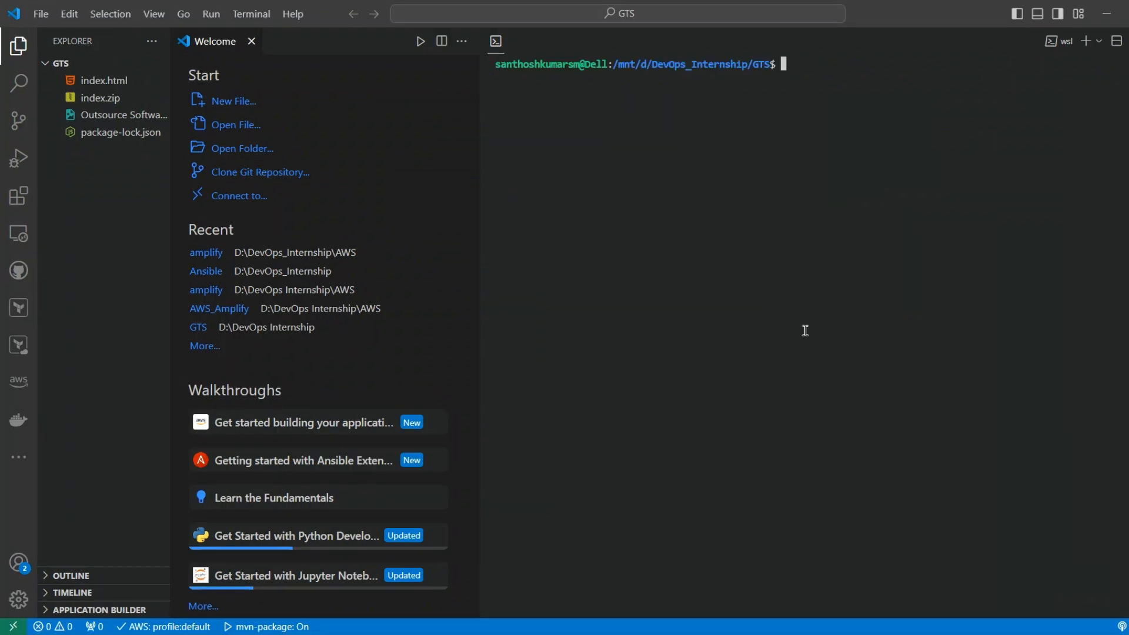
pyautogui.write('sudo')
pyautogui.press('BackSpace')
pyautogui.press('BackSpace')
pyautogui.press('BackSpace')
pyautogui.press('BackSpace')
pyautogui.press('BackSpace')
# Run amplify init, continue with Amplify Gen 1, and answer the reason question with "Prefer not to answer"
pyautogui.write('amplify init')
pyautogui.press('Return')
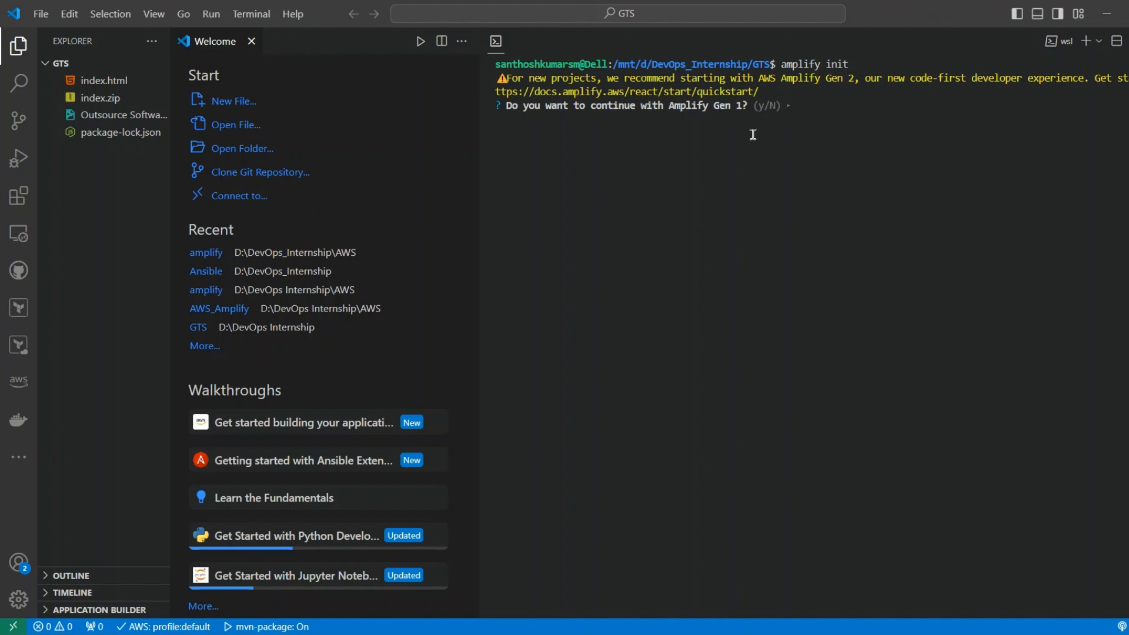
pyautogui.write('y')
pyautogui.press('Return')
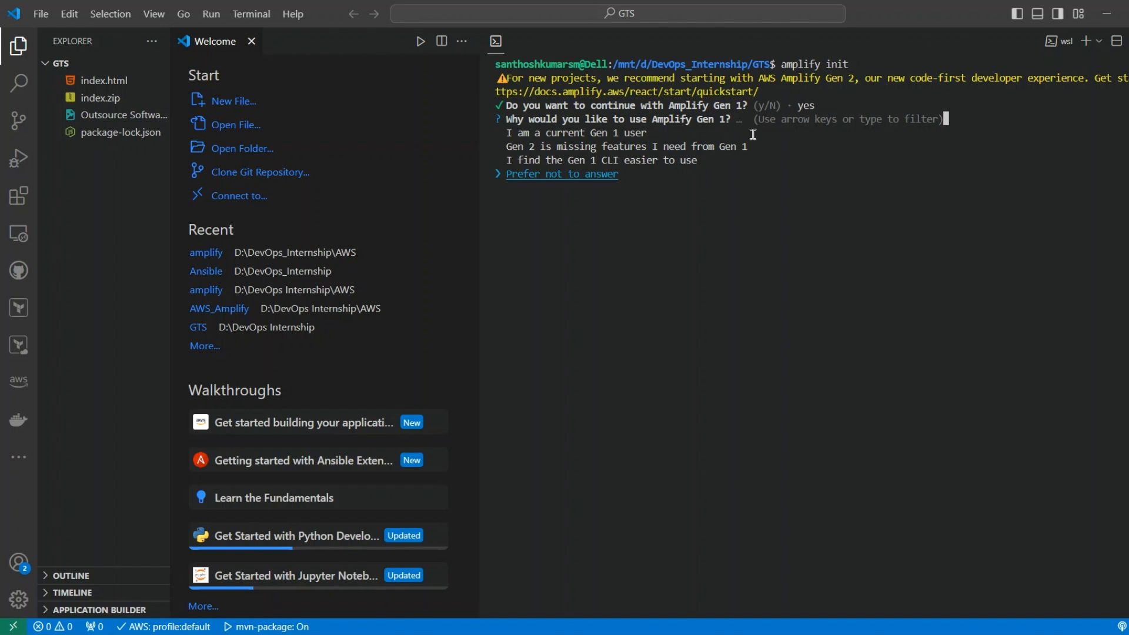
pyautogui.press('Return')
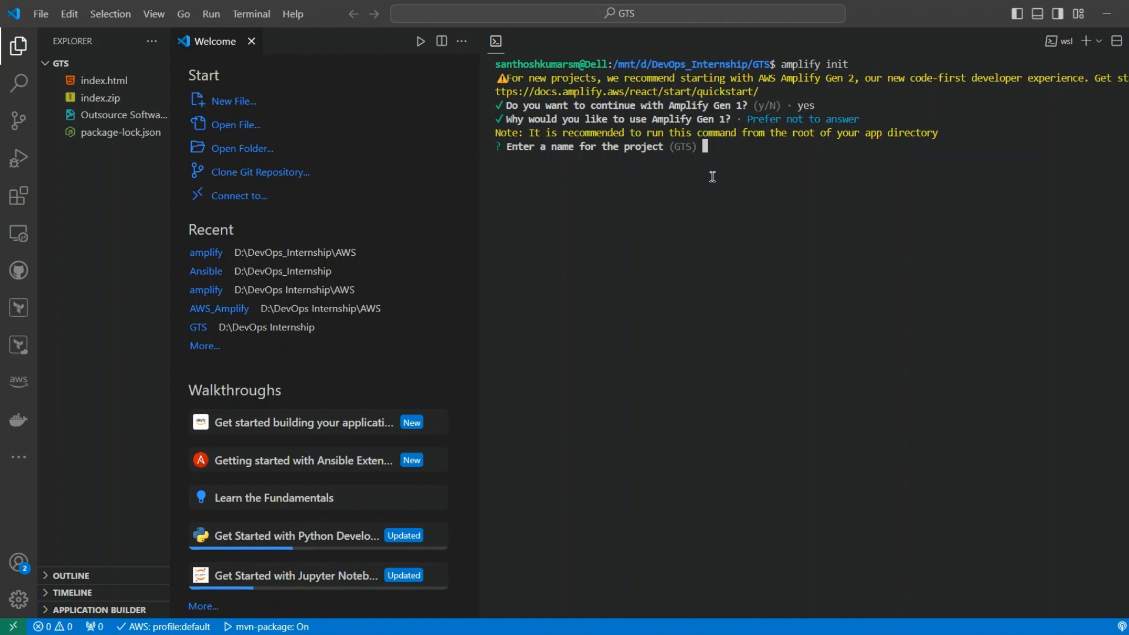
# Name the Amplify project MyAmplifyProject and accept initialization with the proposed configuration
pyautogui.write('MyAmplifyProject')
pyautogui.press('Return')
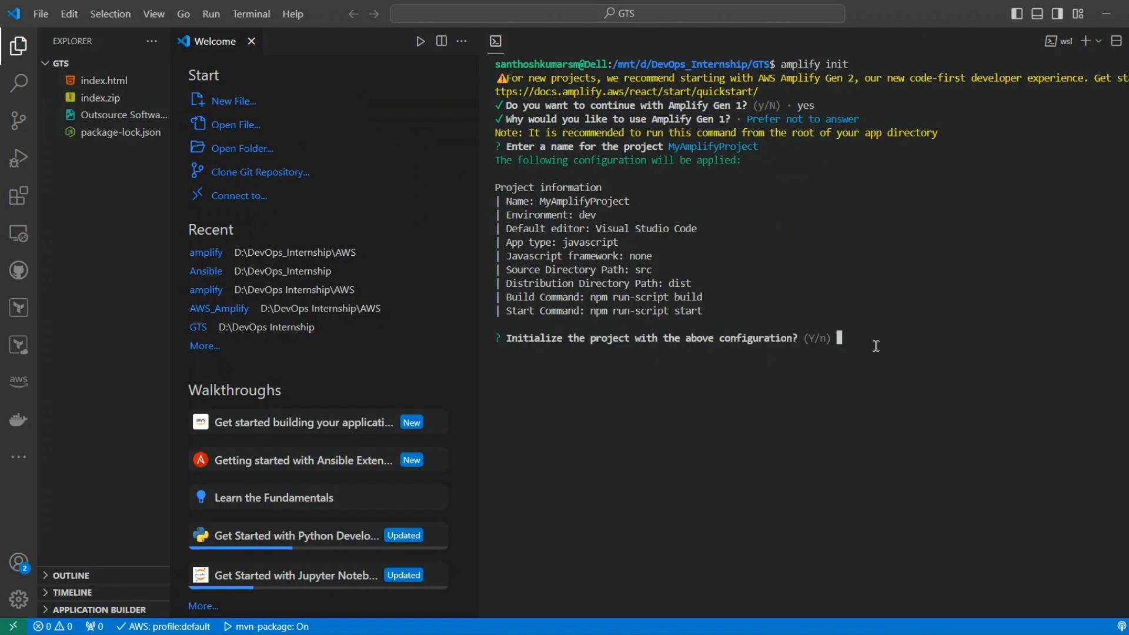
pyautogui.write('Y')
pyautogui.press('Return')
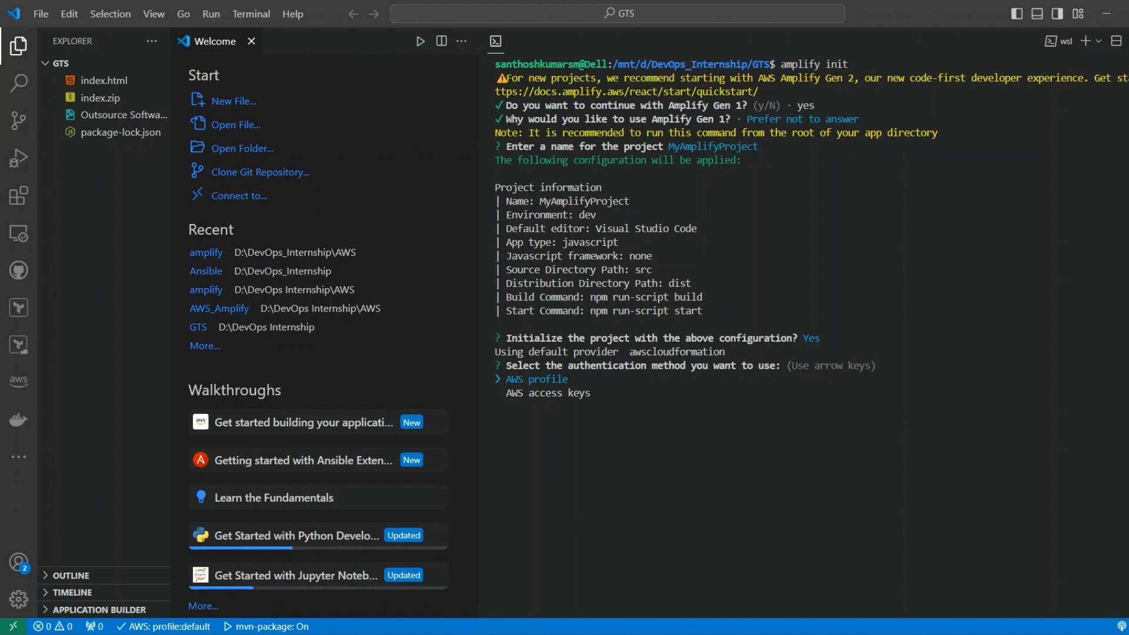
# Switch to the AWS console in the browser, search for IAM, and open that service in a new tab
pyautogui.moveTo(526, 634)
pyautogui.click(592, 605)
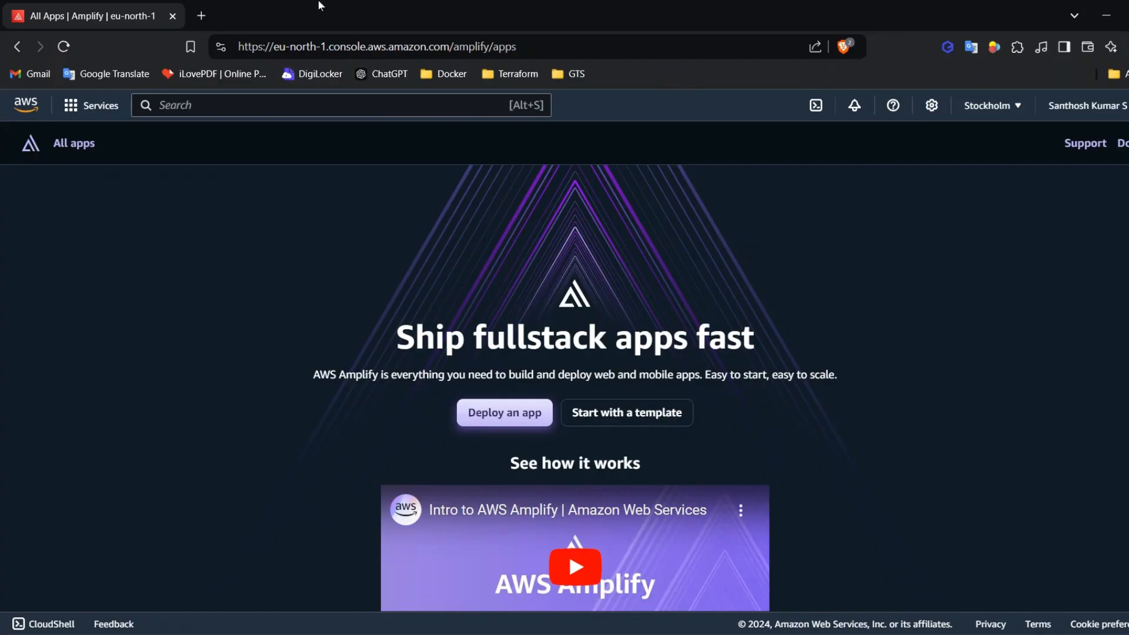
pyautogui.click(254, 104)
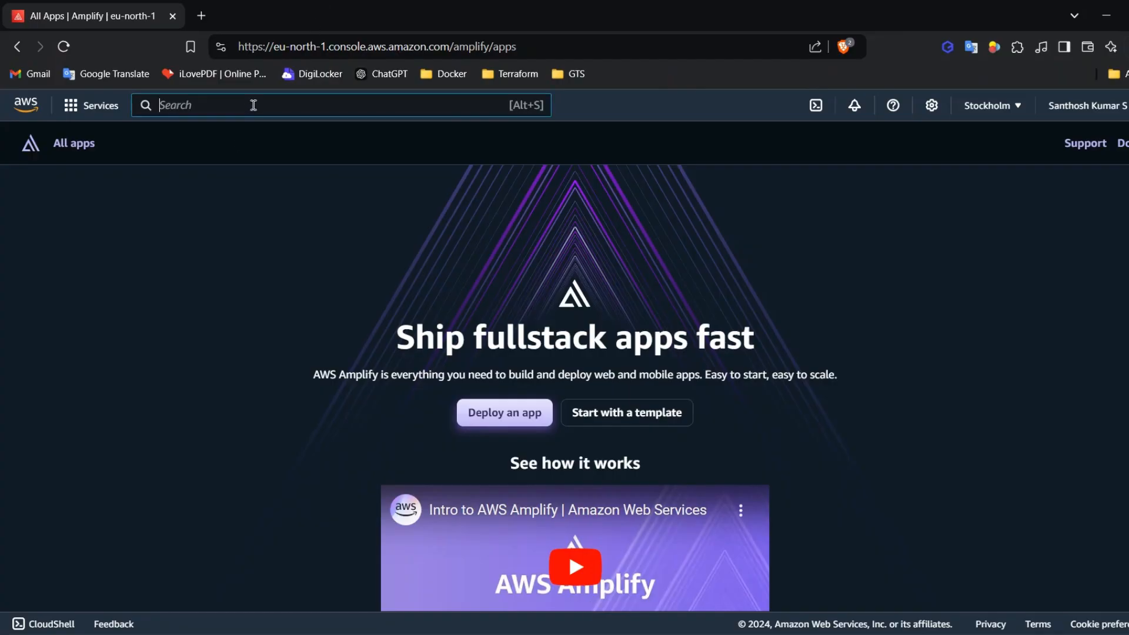
pyautogui.write('IAM')
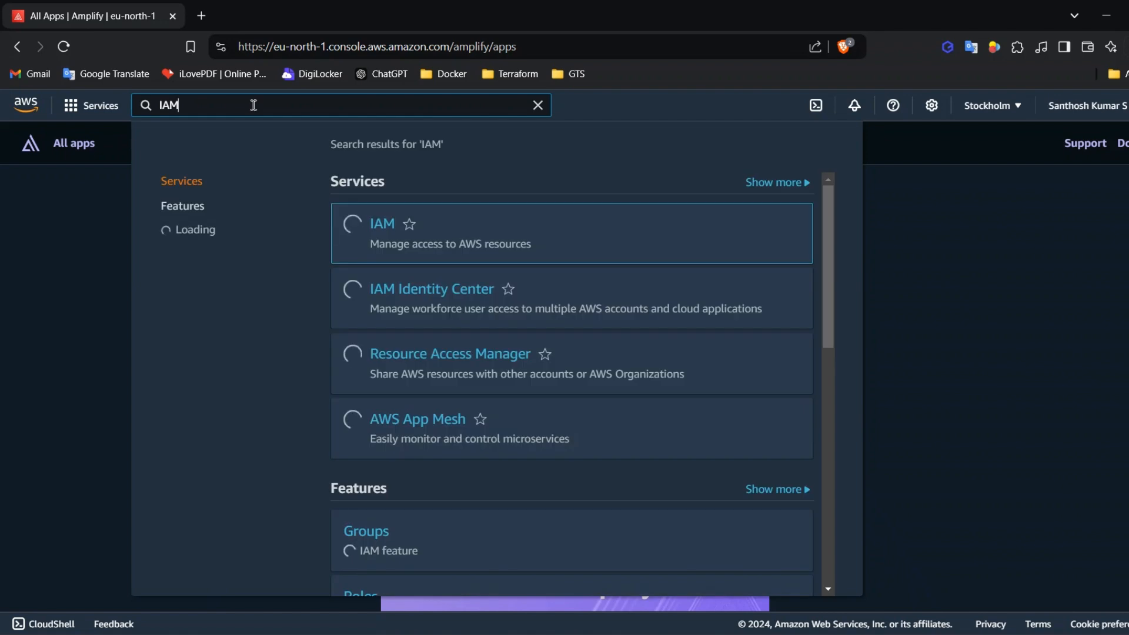
pyautogui.rightClick(385, 227)
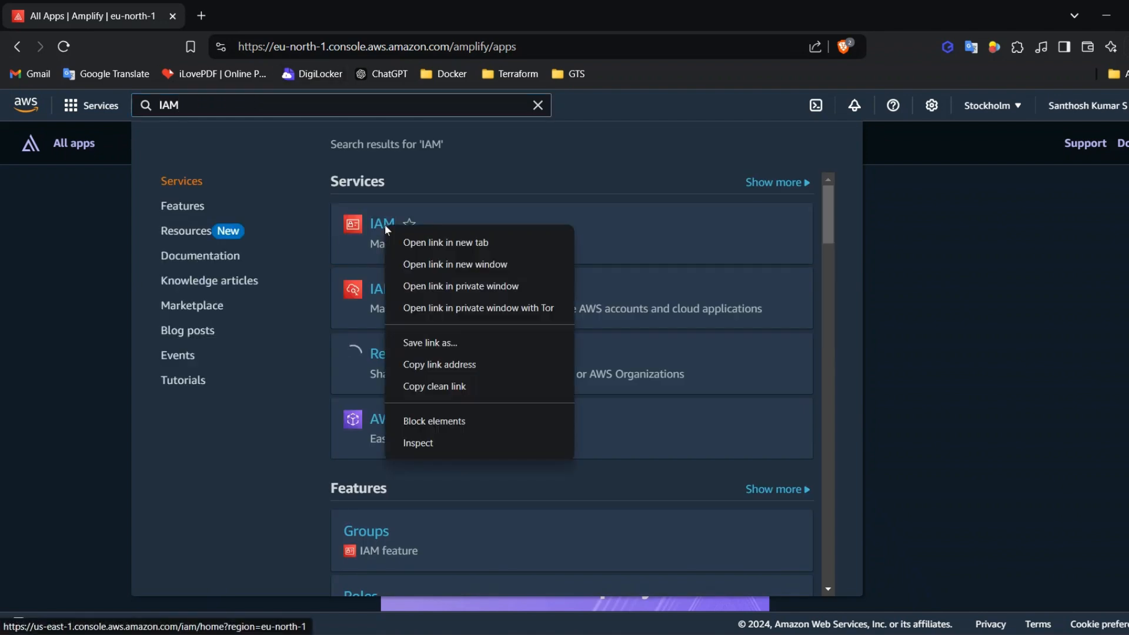
pyautogui.click(454, 240)
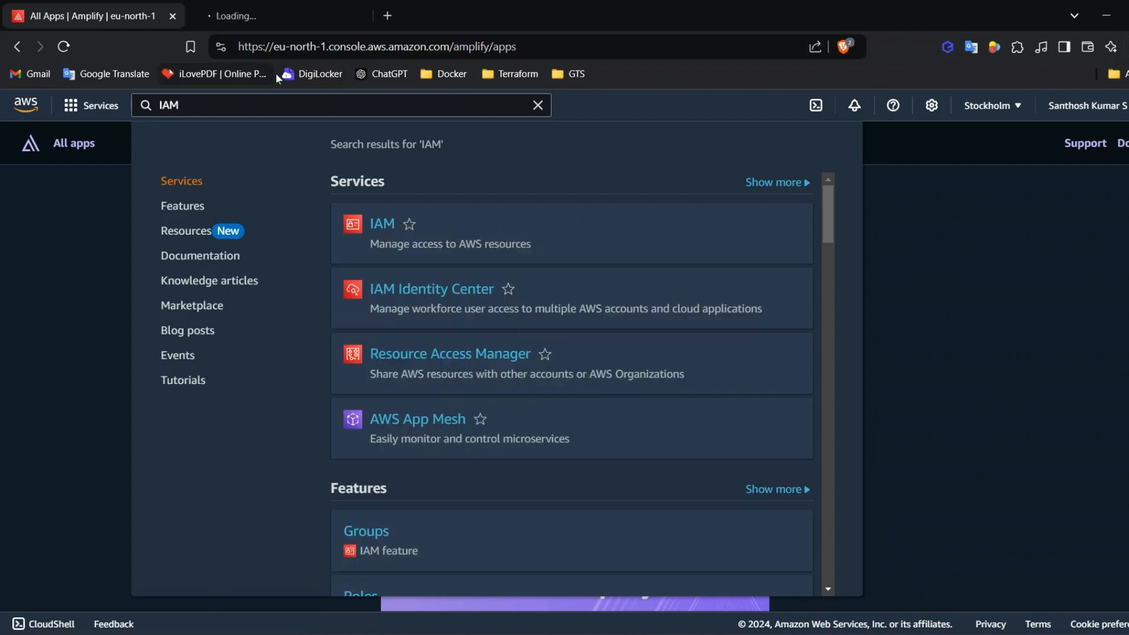
pyautogui.click(288, 18)
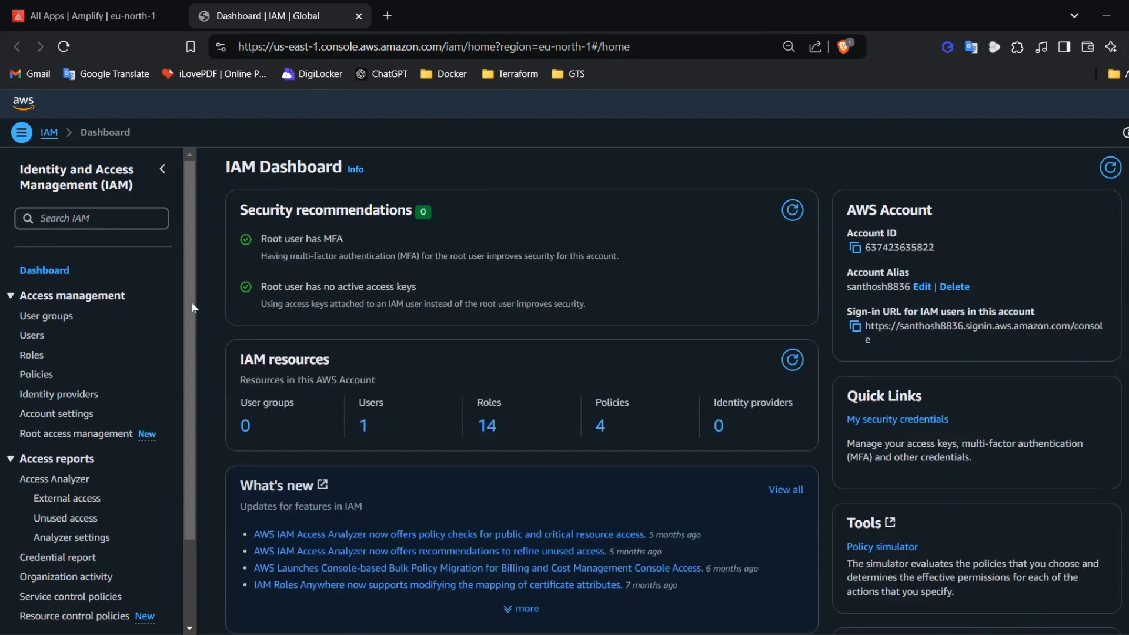
# Start a new IAM user named Amplify_User without console access and proceed to its permissions
pyautogui.click(32, 337)
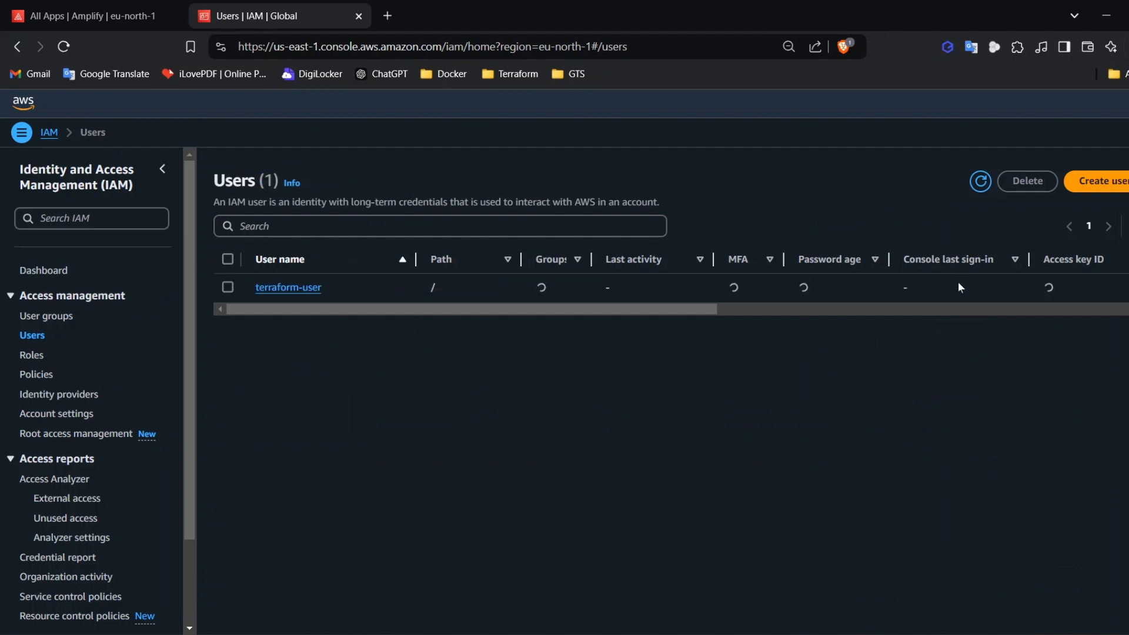
pyautogui.click(1092, 190)
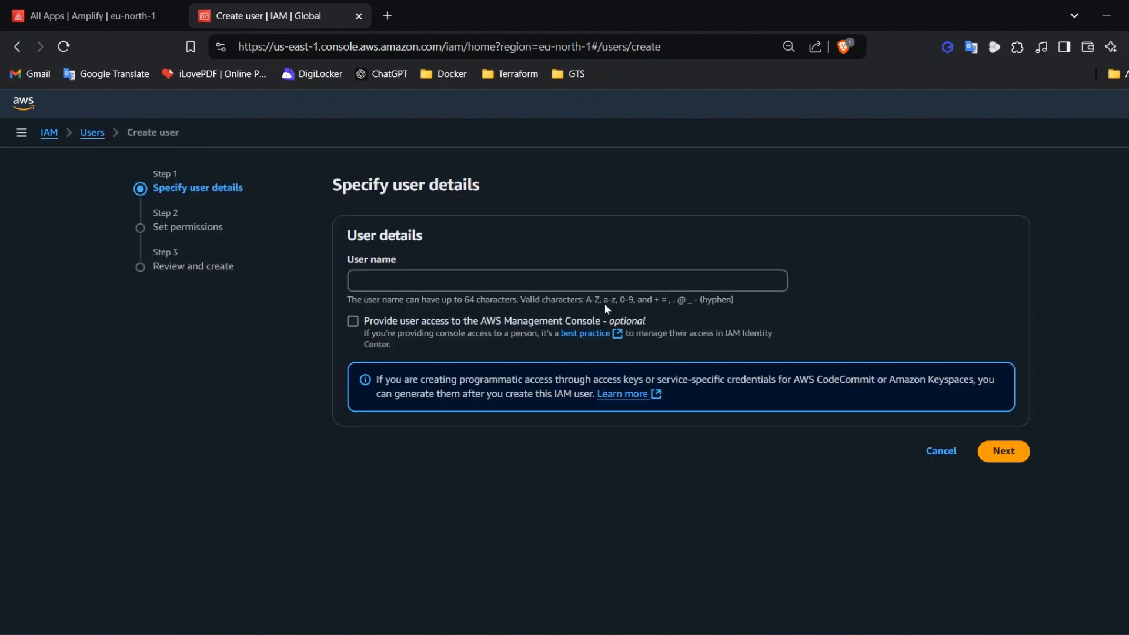
pyautogui.click(398, 283)
pyautogui.write('Amplify')
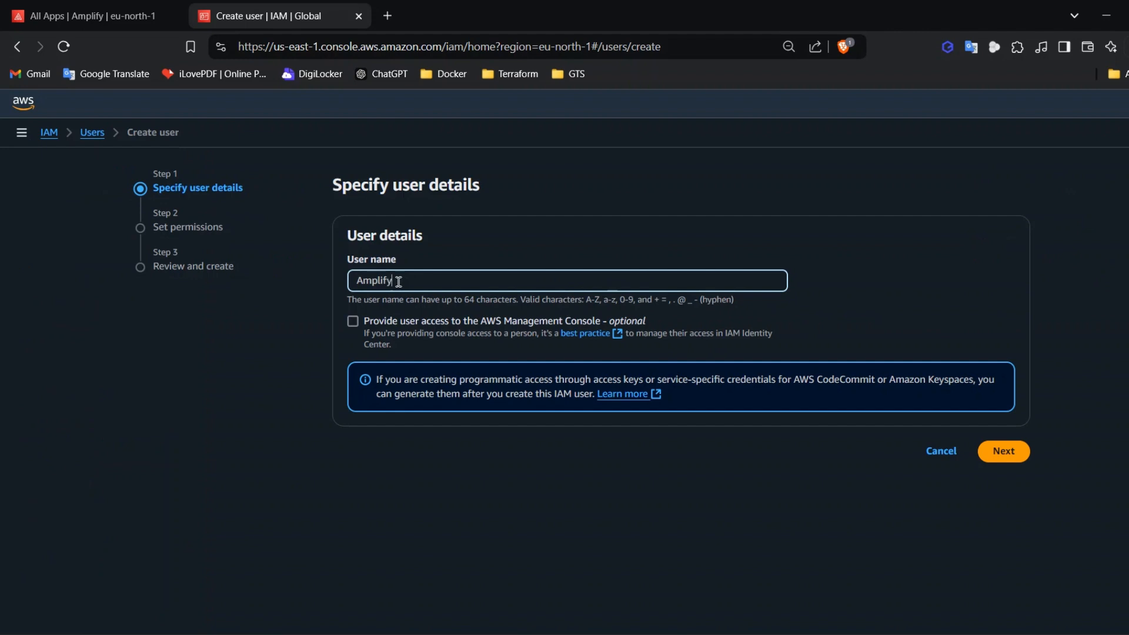
pyautogui.write('_Ussrt')
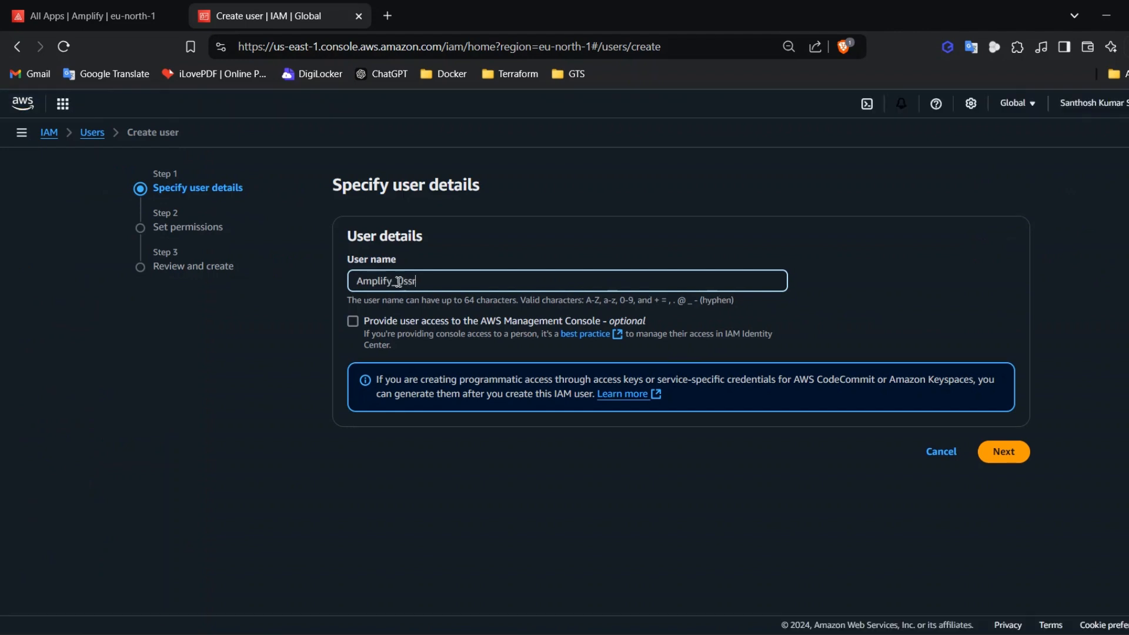
pyautogui.press('BackSpace')
pyautogui.press('BackSpace')
pyautogui.write('er')
pyautogui.click(1005, 455)
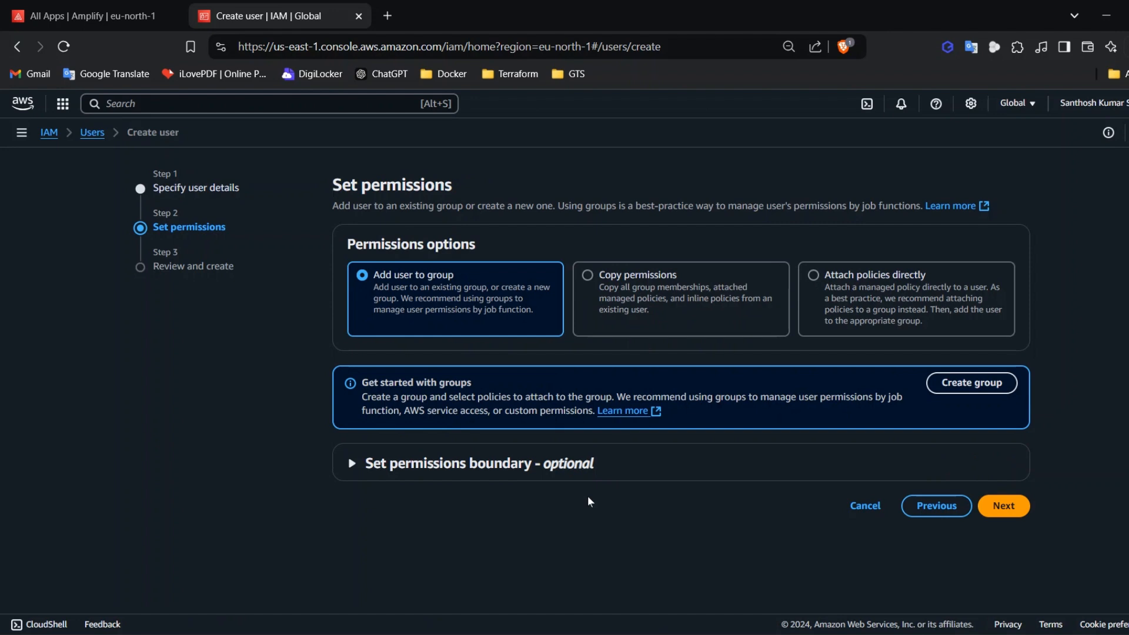
# Choose to attach policies directly and filter the permissions policies by "amplify"
pyautogui.click(814, 274)
pyautogui.scroll(-3, 777, 330)
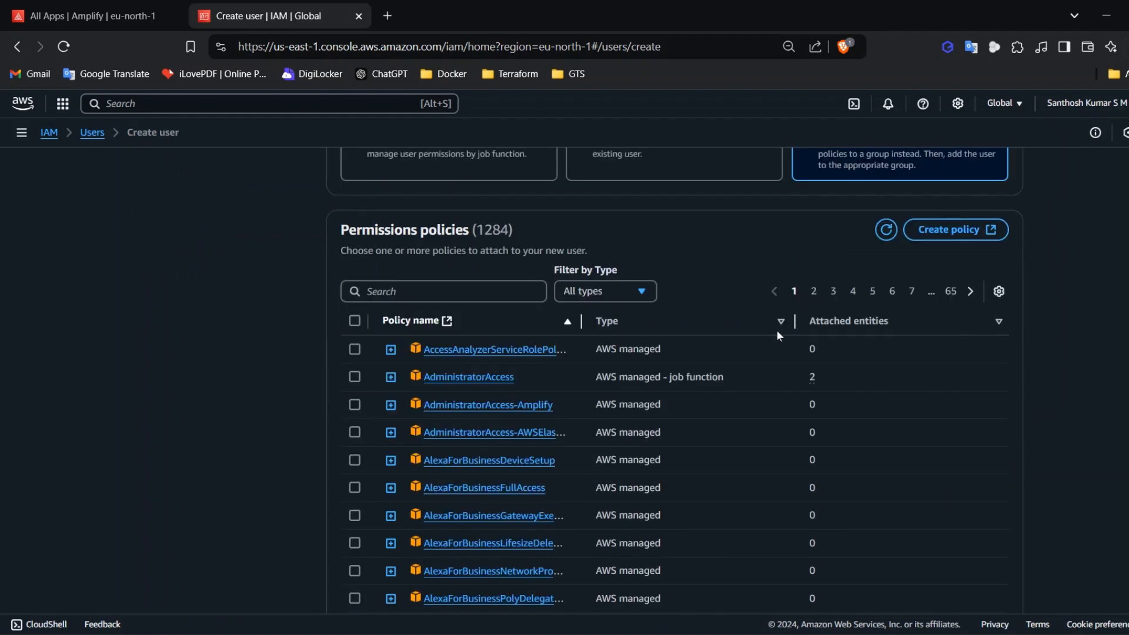
pyautogui.click(505, 294)
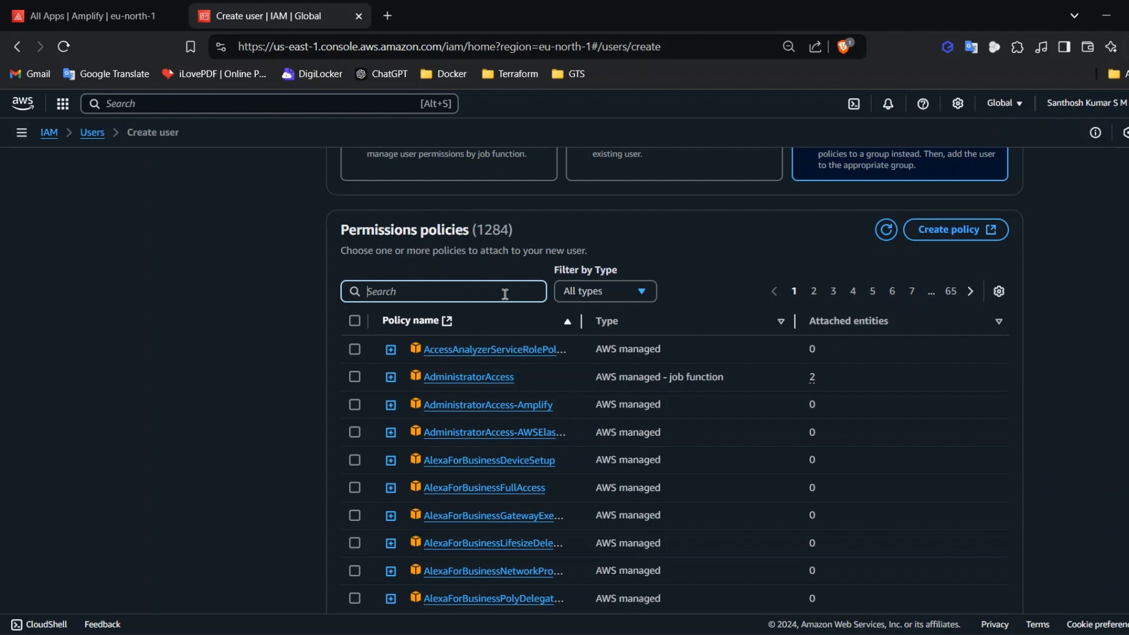
pyautogui.write('apmi')
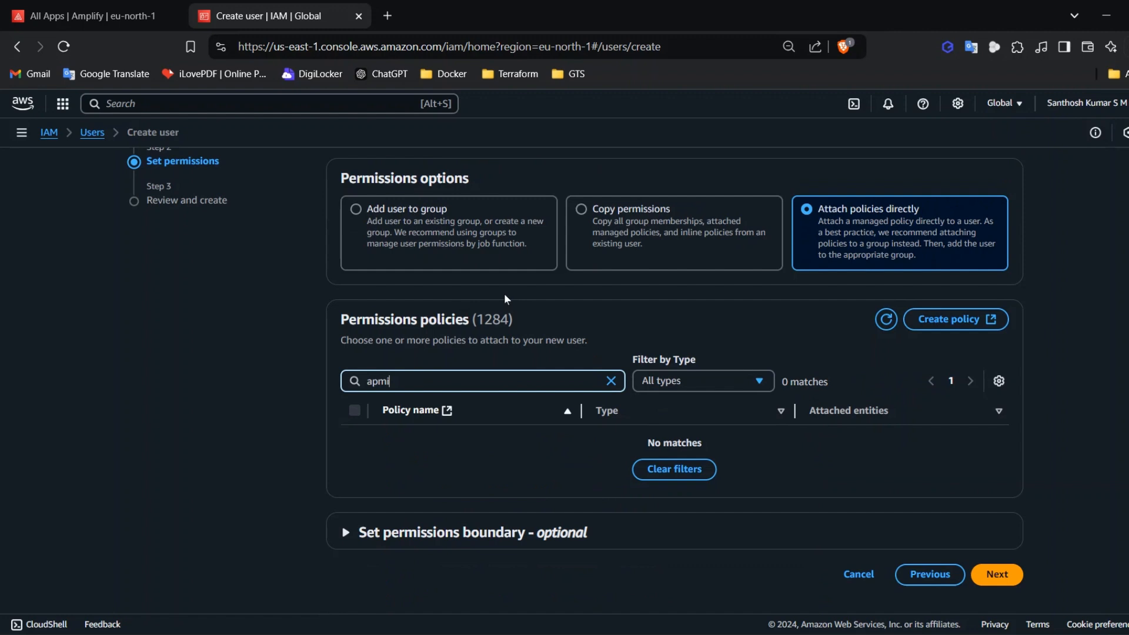
pyautogui.press('BackSpace')
pyautogui.press('BackSpace')
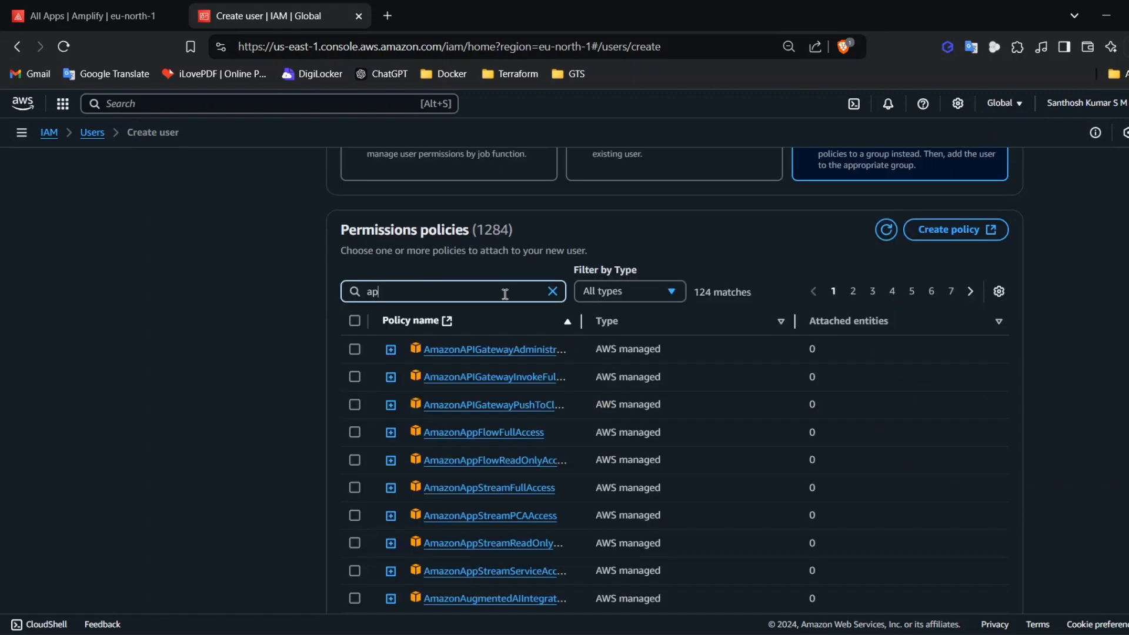
pyautogui.press('BackSpace')
pyautogui.write('mplify')
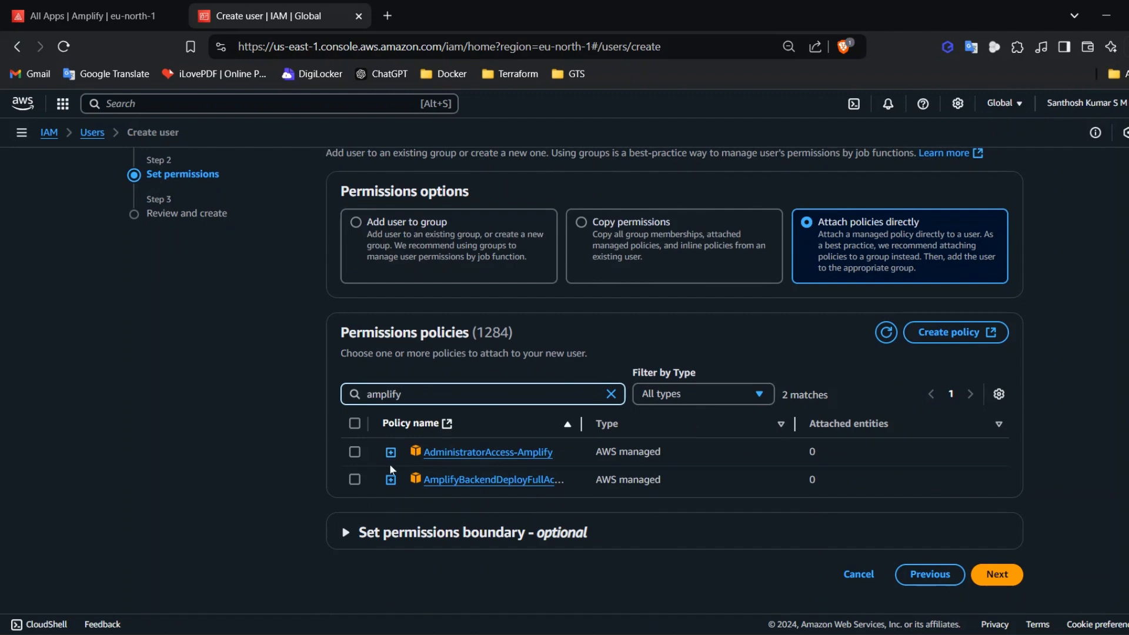
# Select the AdministratorAccess-Amplify and AmplifyBackendDeployFullAccess policies and create the user
pyautogui.click(354, 453)
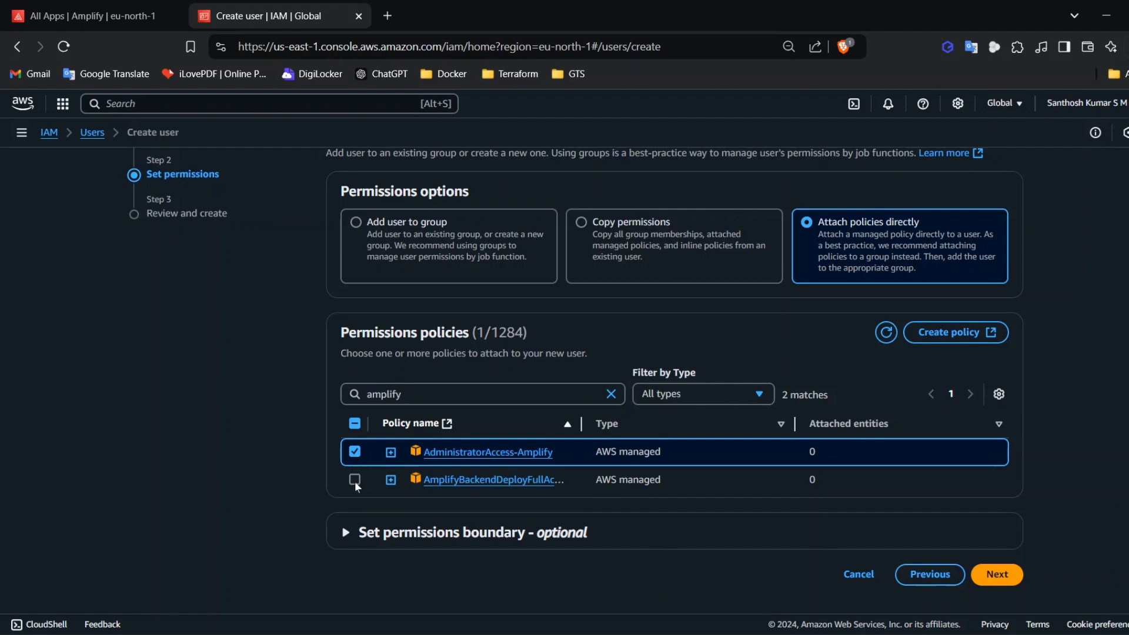
pyautogui.click(355, 480)
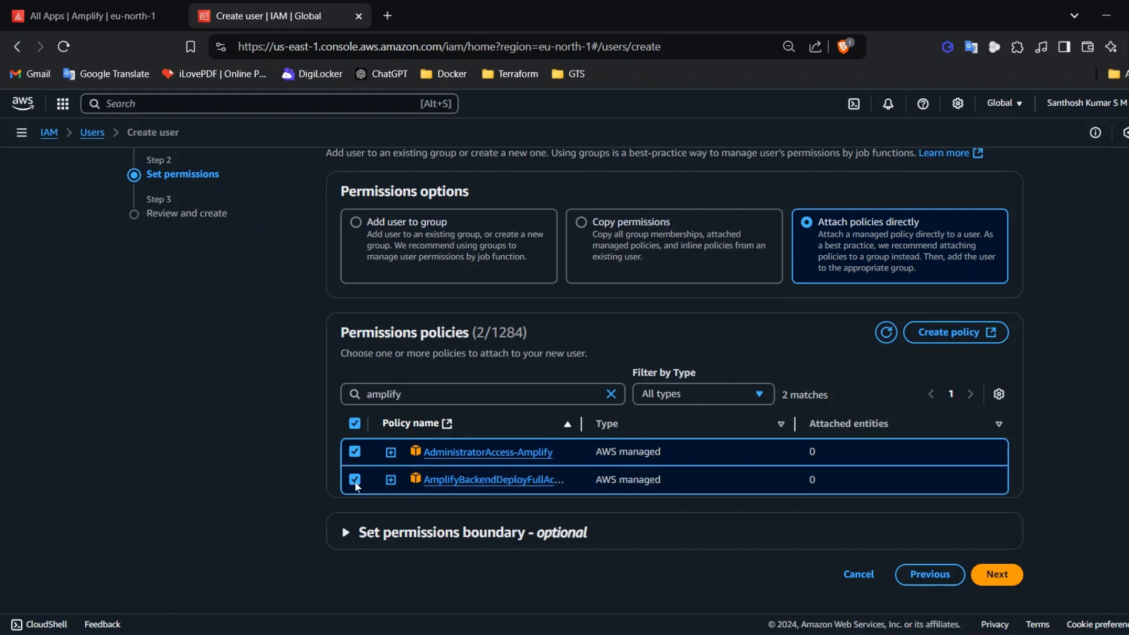
pyautogui.click(997, 575)
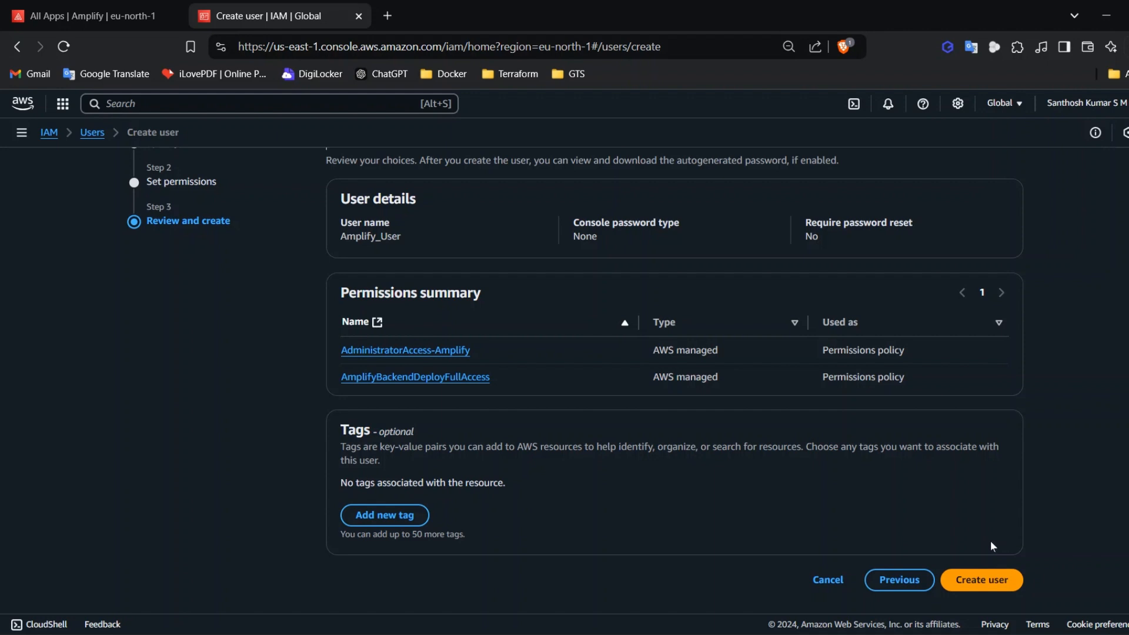
pyautogui.click(990, 579)
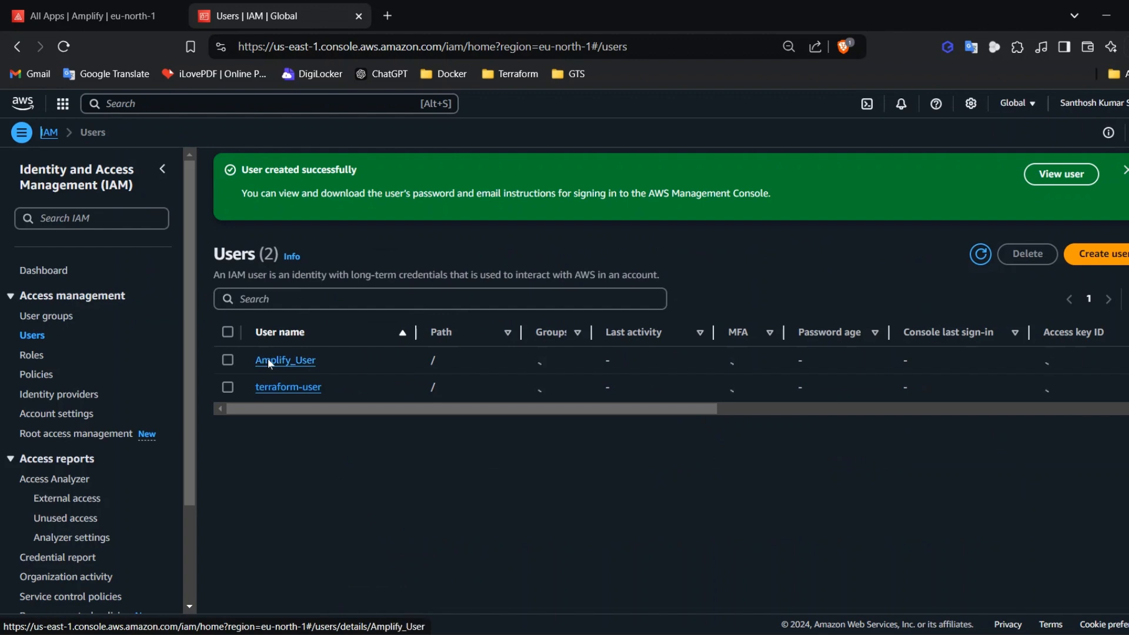
# Begin an access key for Amplify_User with the Command Line Interface (CLI) use case, acknowledging the recommendation about alternatives
pyautogui.click(284, 367)
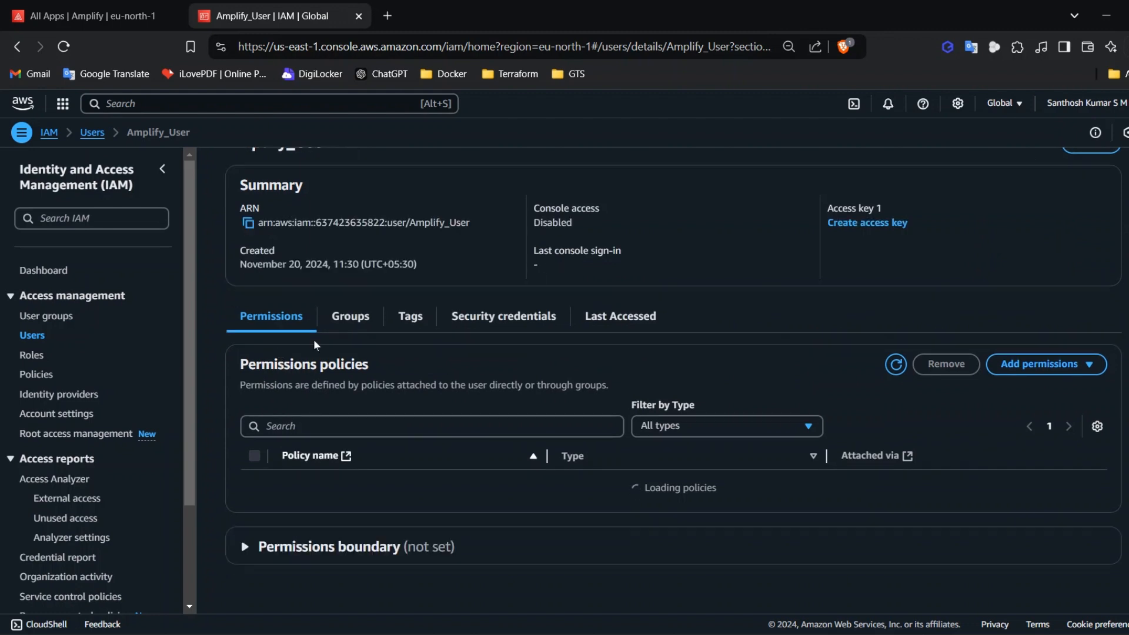
pyautogui.scroll(1, 795, 350)
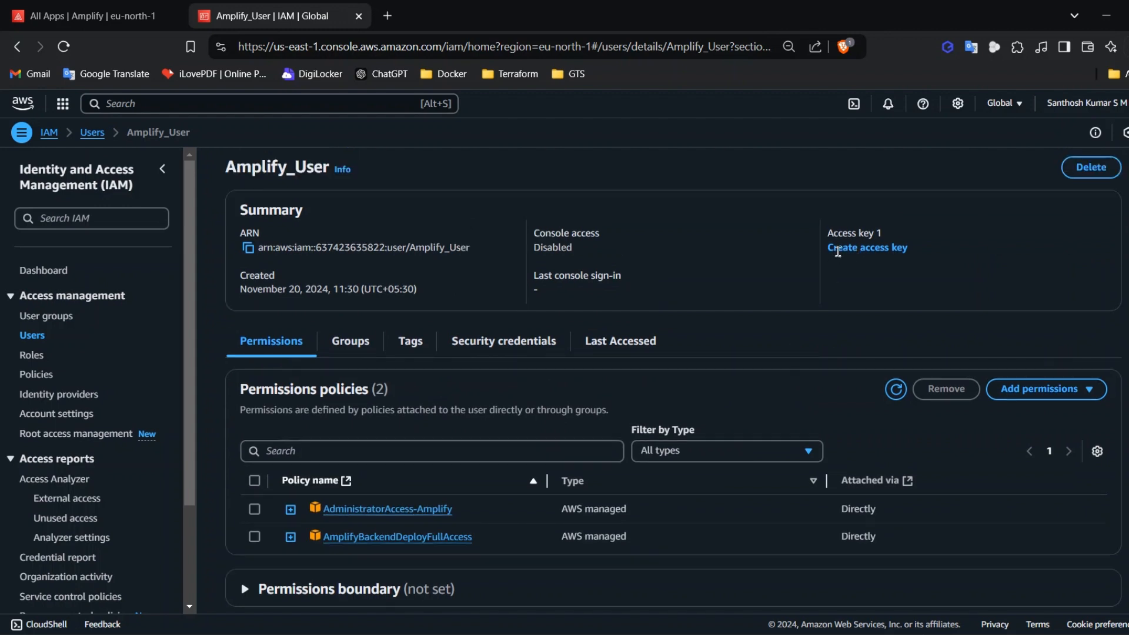
pyautogui.click(843, 251)
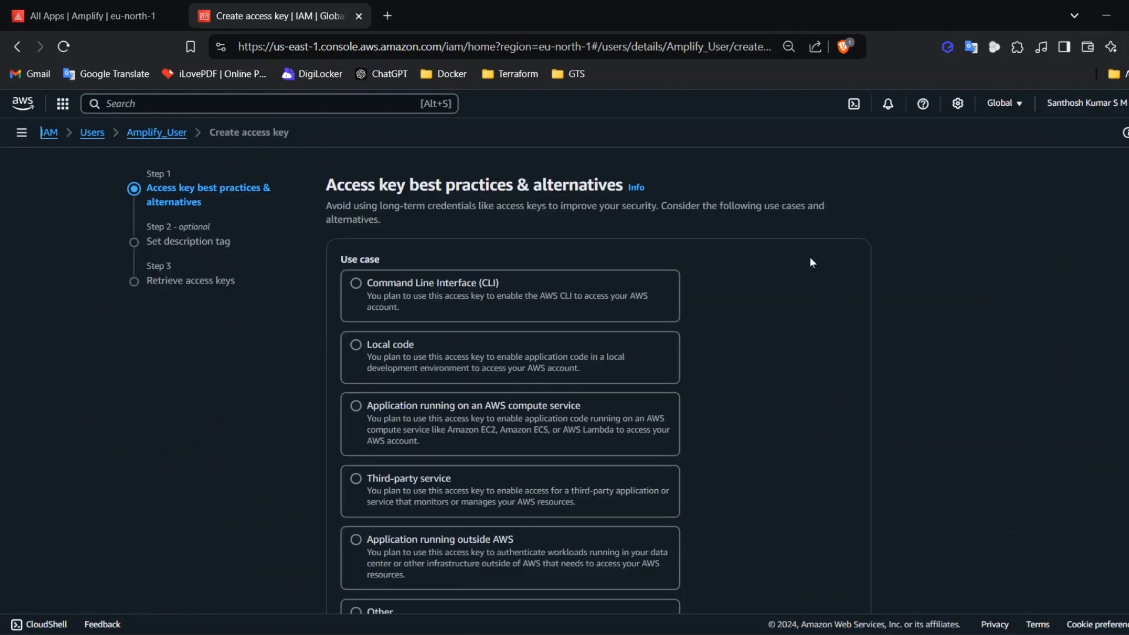
pyautogui.scroll(-2, 653, 340)
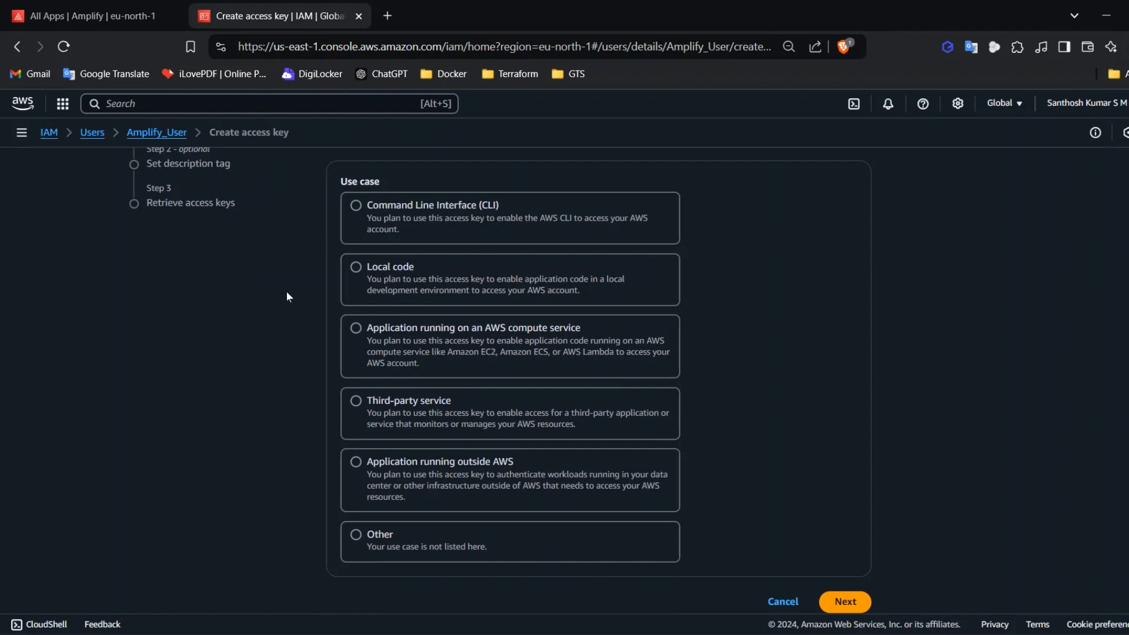
pyautogui.click(355, 208)
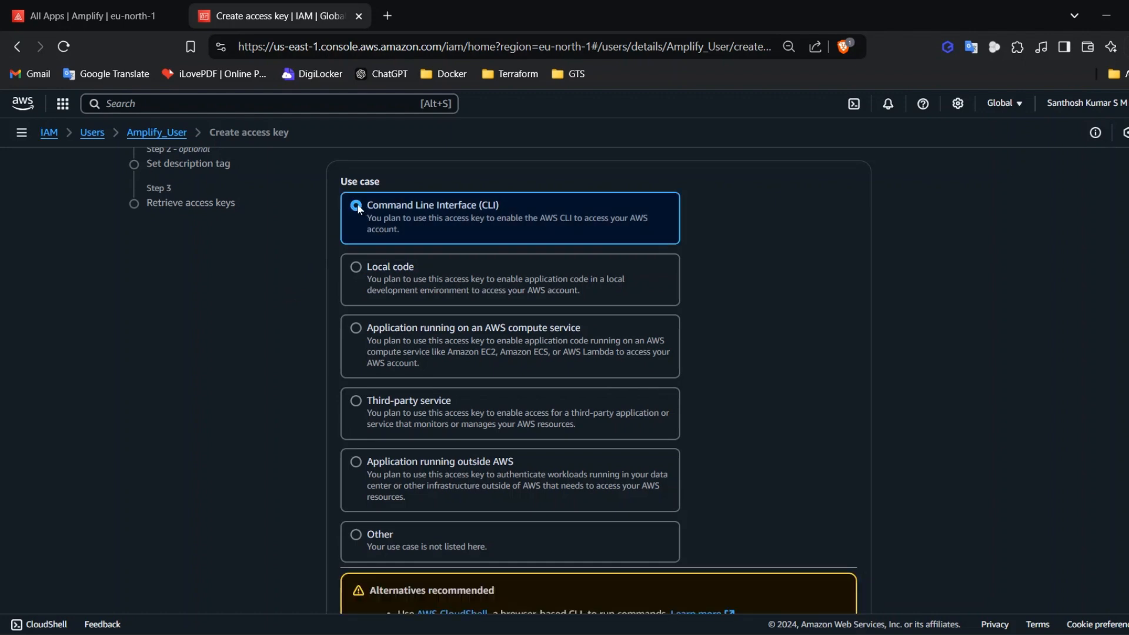
pyautogui.scroll(-3, 560, 306)
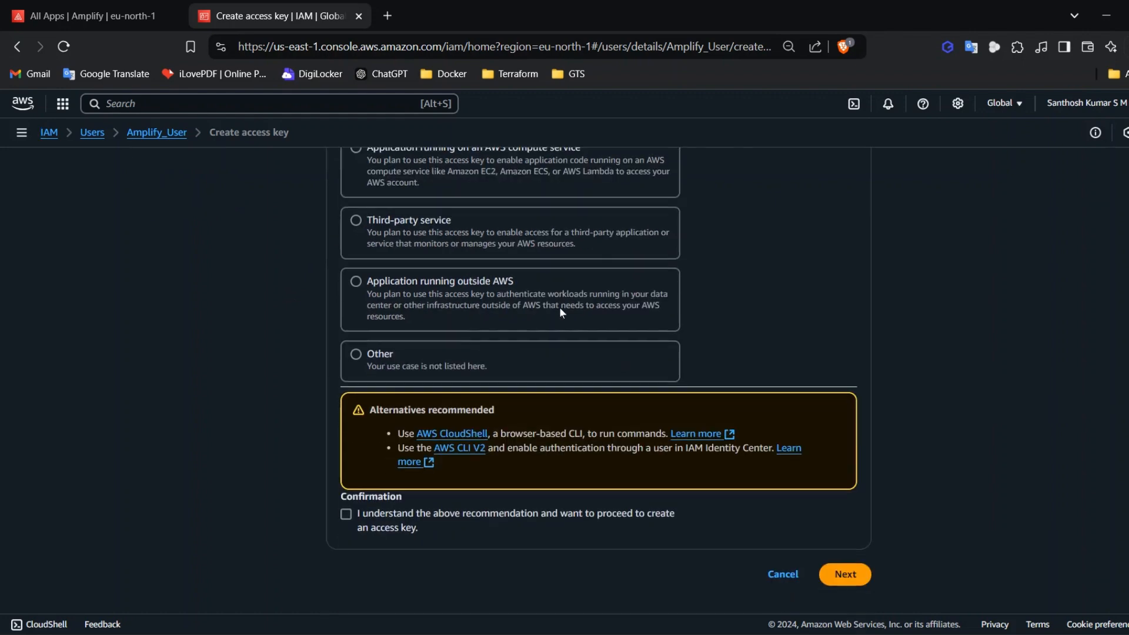
pyautogui.click(346, 514)
pyautogui.click(845, 575)
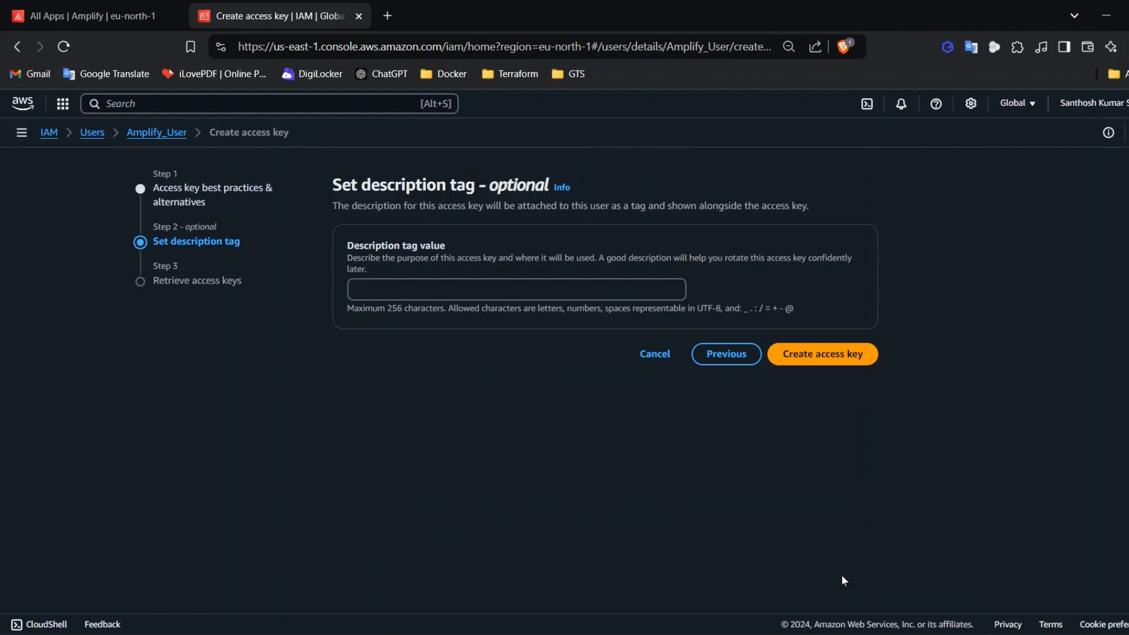
# Set the description tag to "Amplify user" and create the access key
pyautogui.click(477, 296)
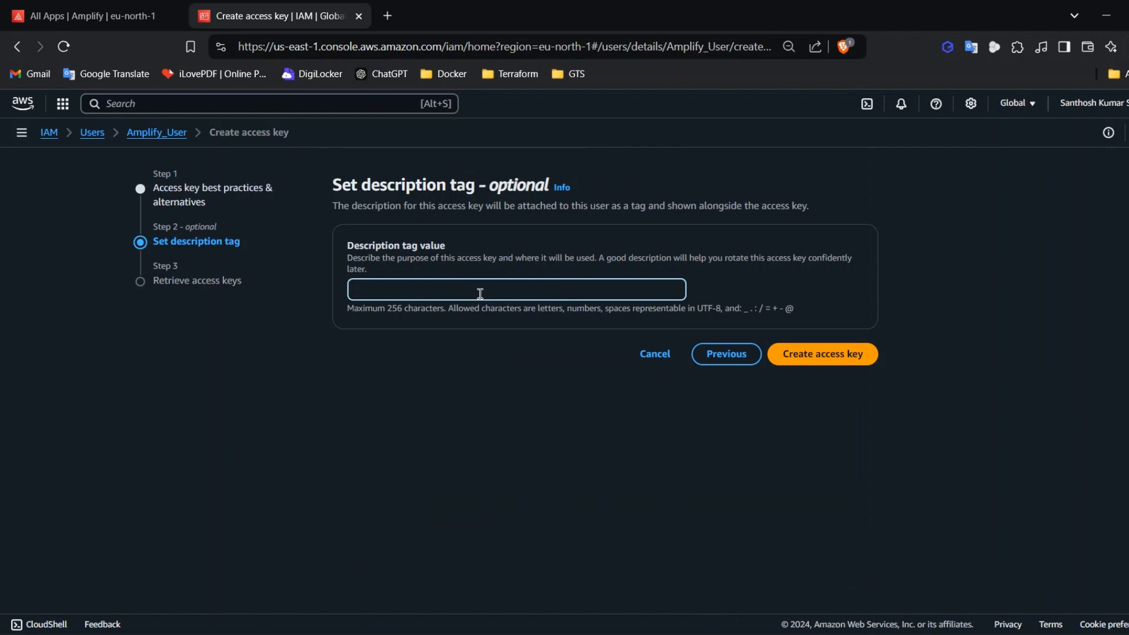
pyautogui.write('Amplify user')
pyautogui.click(823, 362)
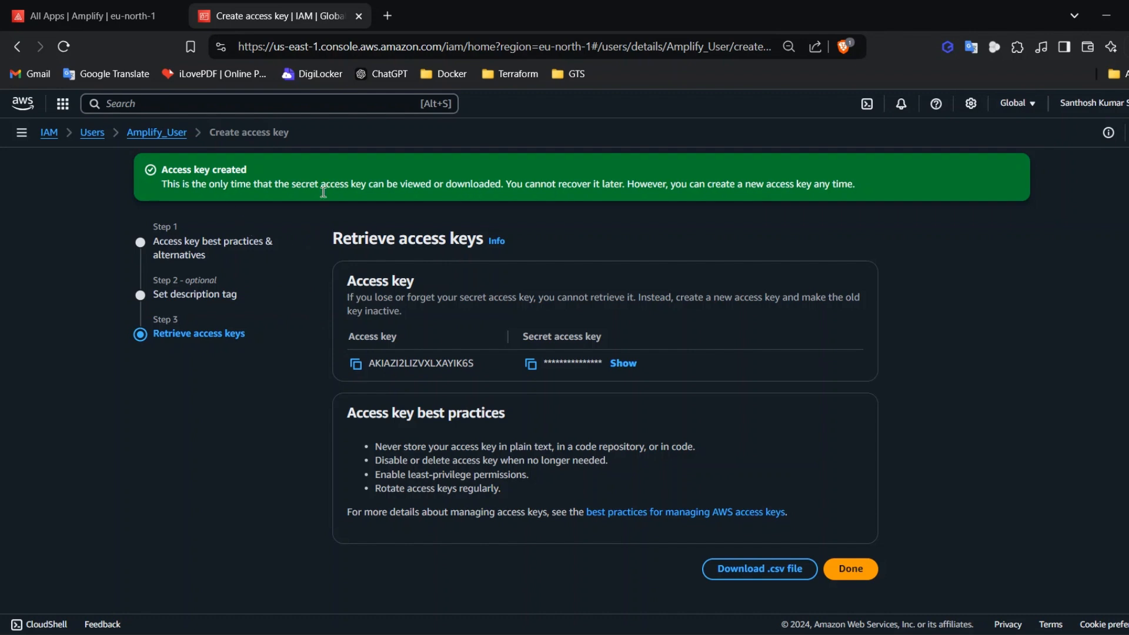
# Copy the new user's access key, switch to Notepad, and open a blank note
pyautogui.click(357, 371)
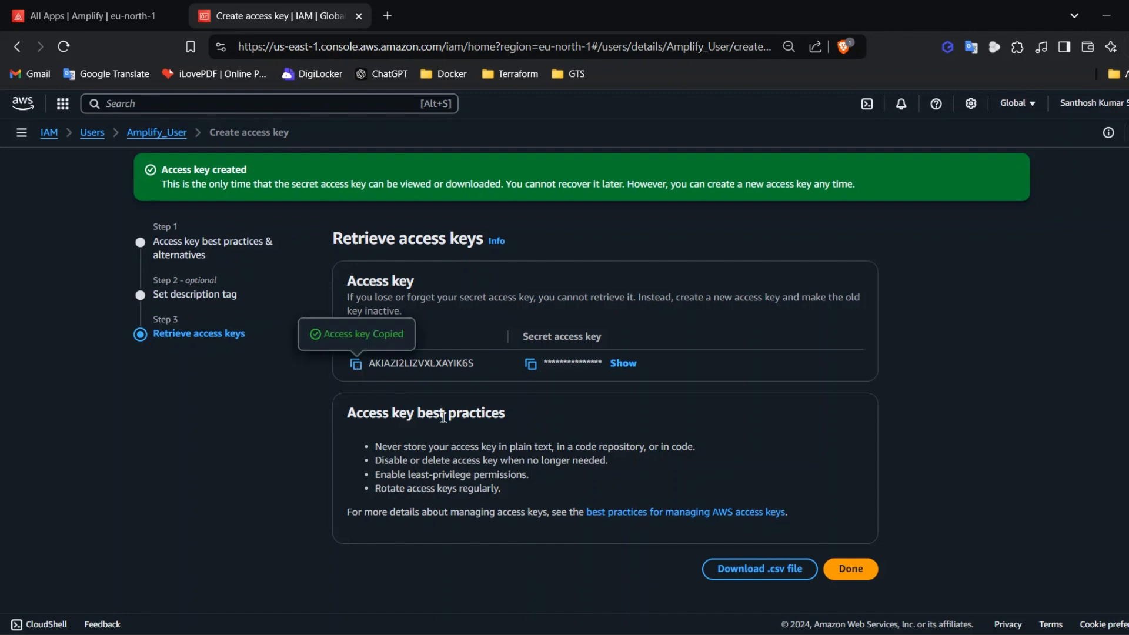
pyautogui.click(458, 634)
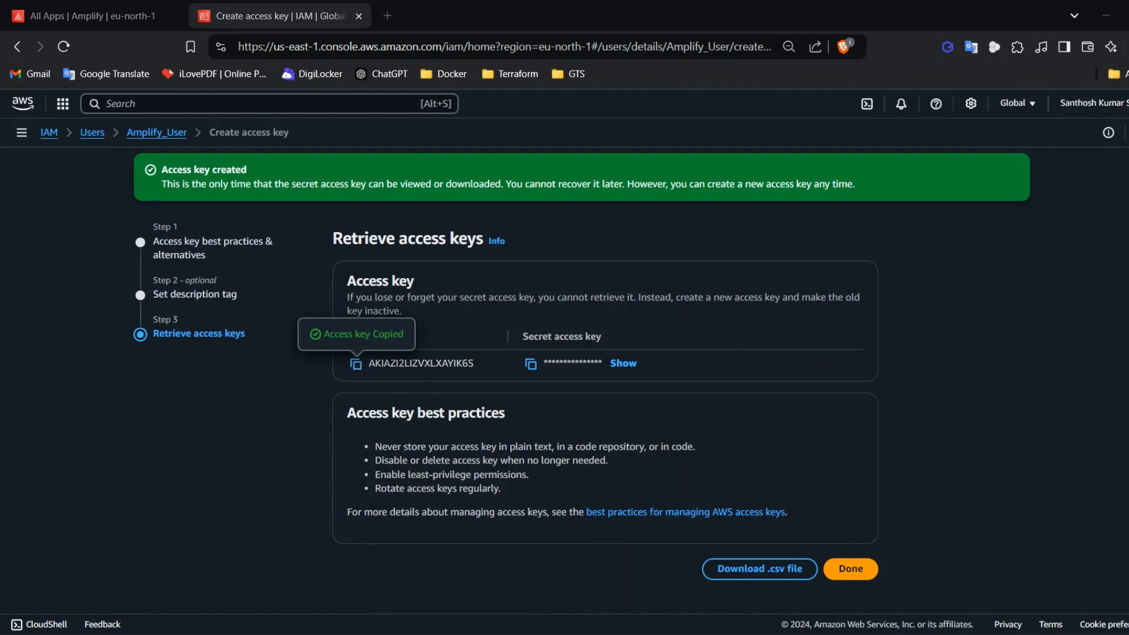
pyautogui.click(677, 355)
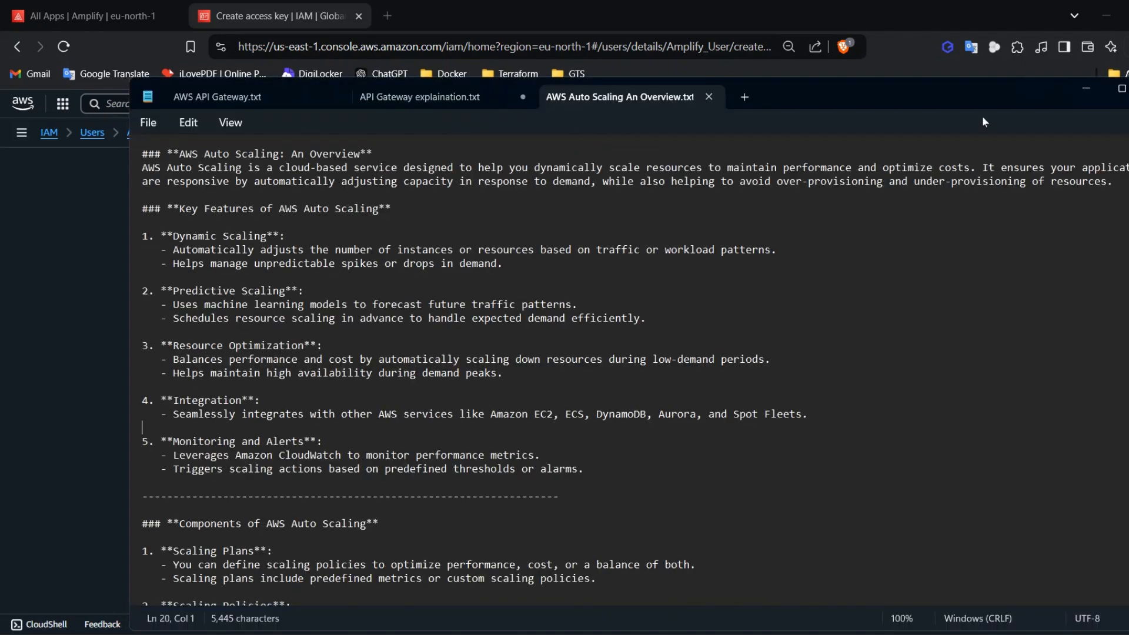
pyautogui.click(745, 97)
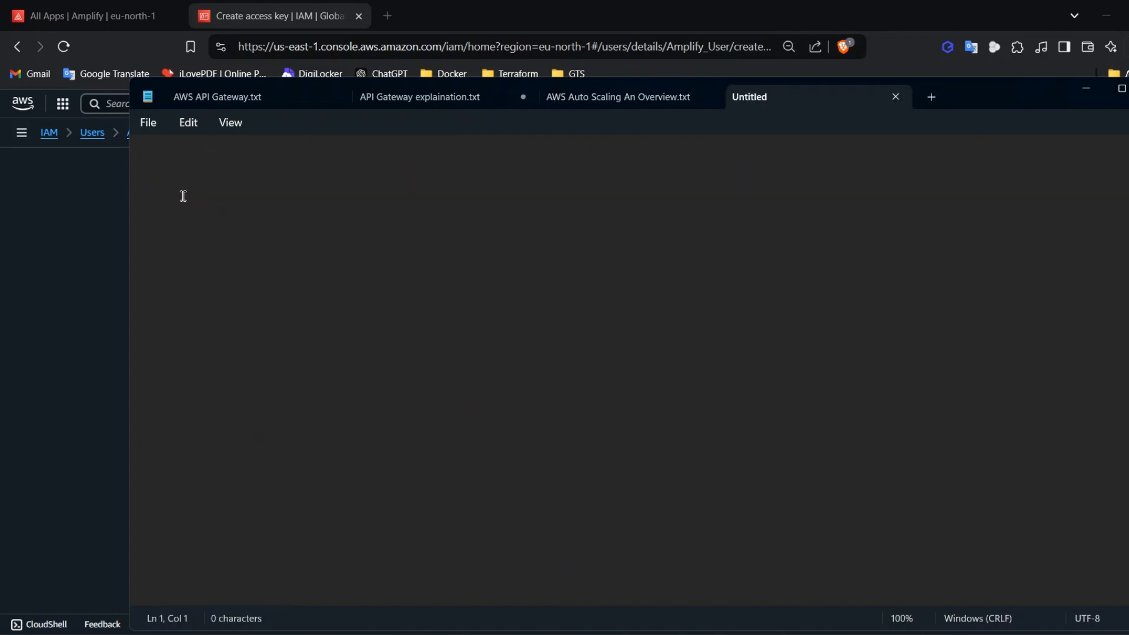
# Close AWS API Gateway.txt and API Gateway explaination.txt, discarding unsaved changes
pyautogui.click(340, 98)
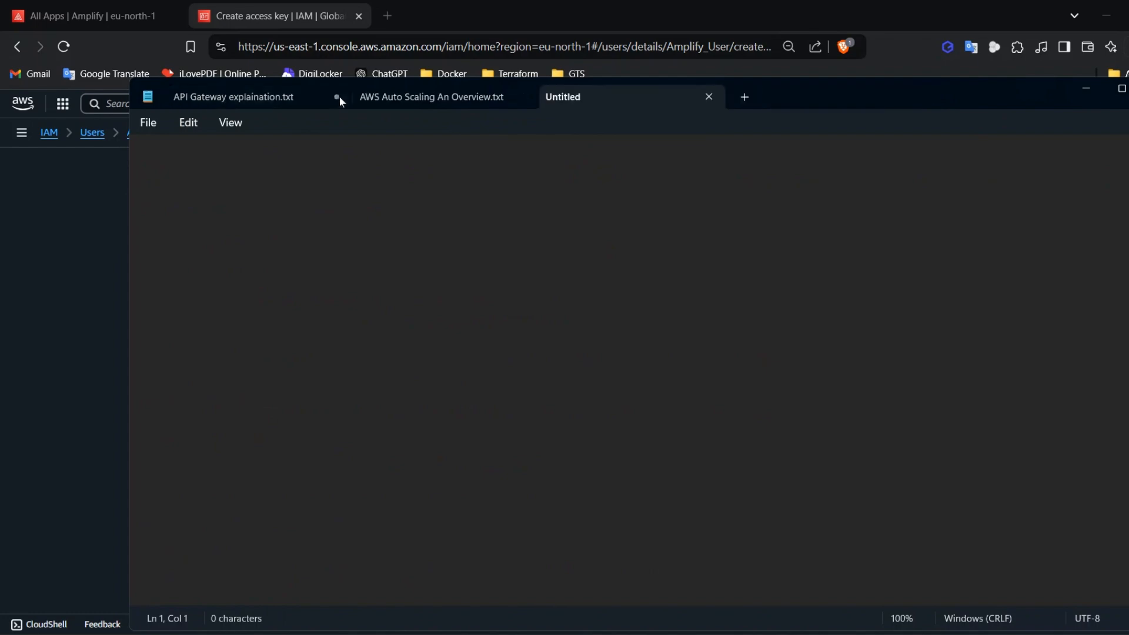
pyautogui.click(340, 94)
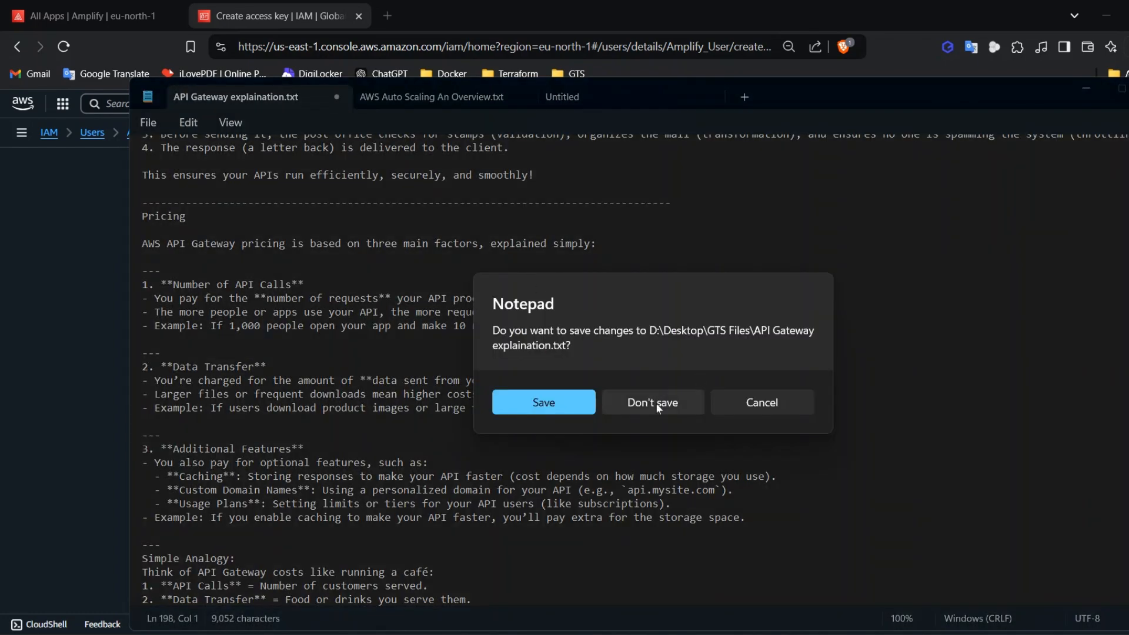
pyautogui.click(658, 402)
# Paste the copied access key into the blank untitled note and add a new line below it
pyautogui.click(407, 97)
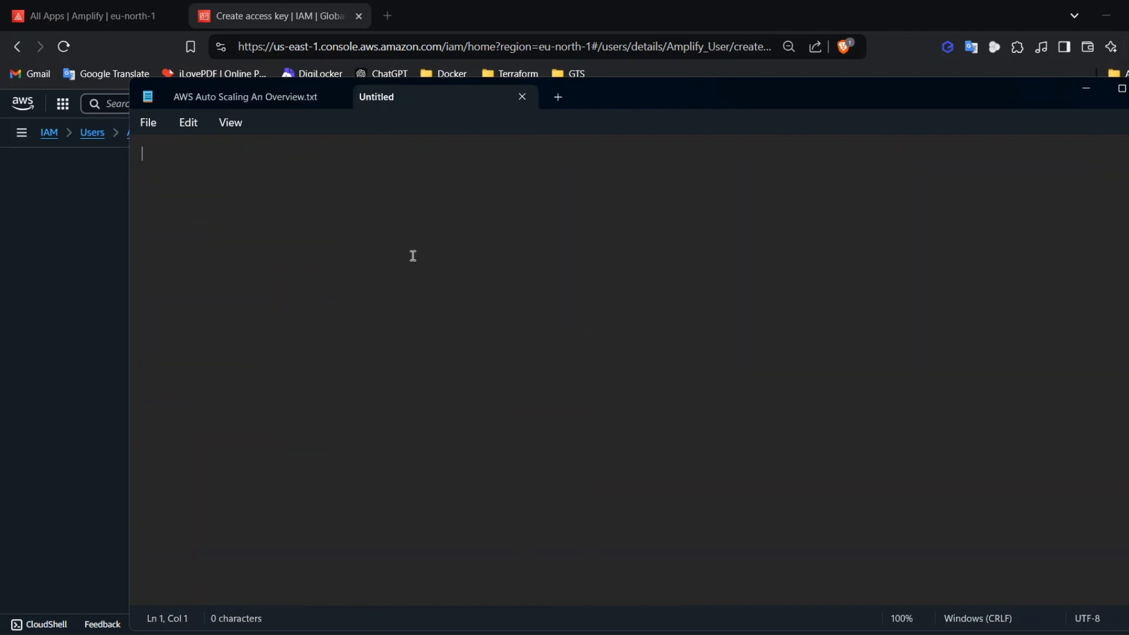
pyautogui.hotkey('ctrl', 'v')
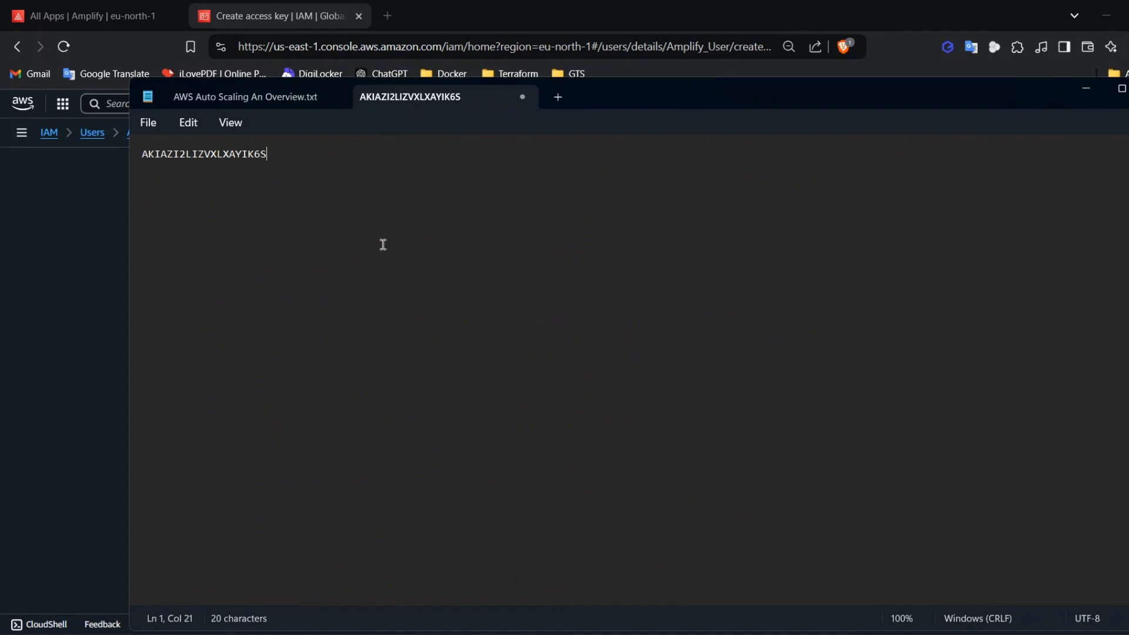
pyautogui.press('Return')
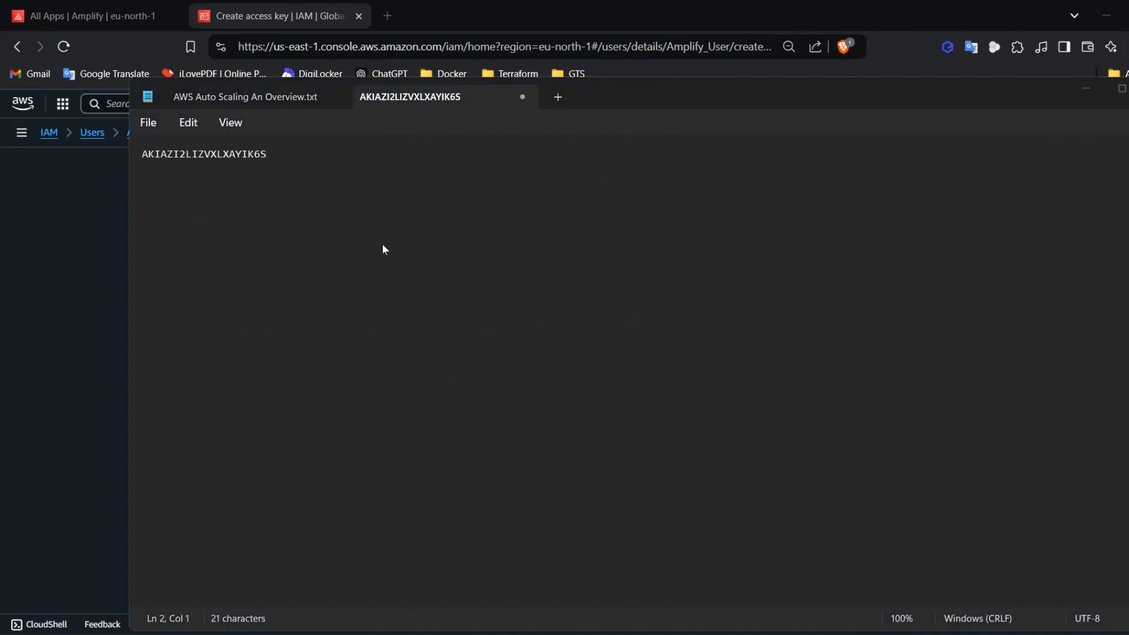
# Copy the secret access key from the AWS console and paste it on the second line of the Notepad note
pyautogui.hotkey('alt', 'Tab')
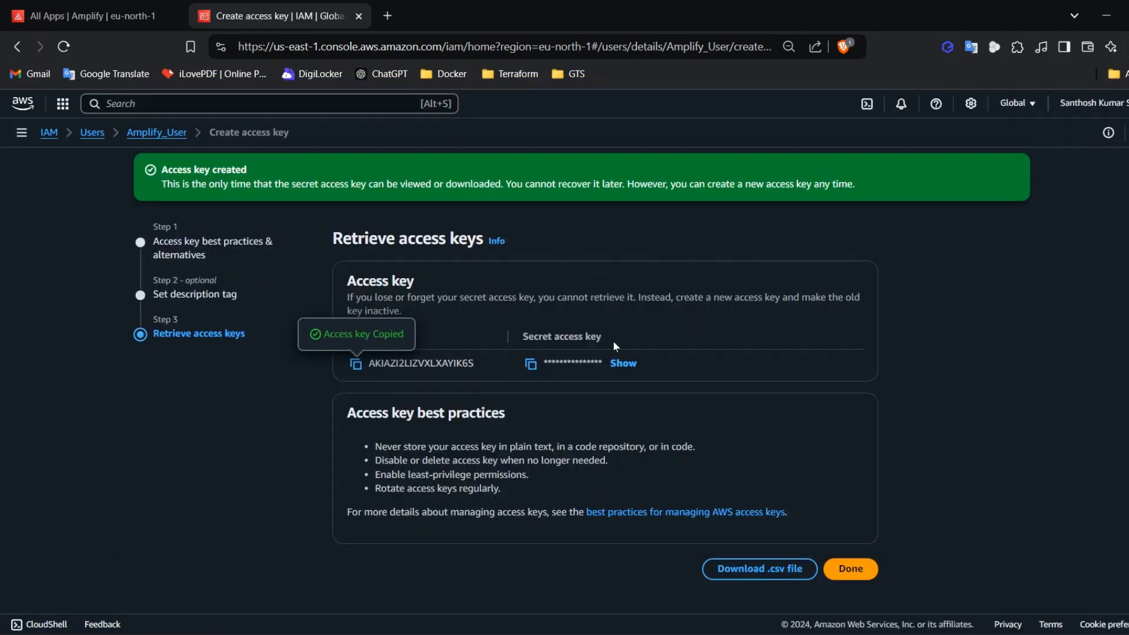
pyautogui.click(531, 364)
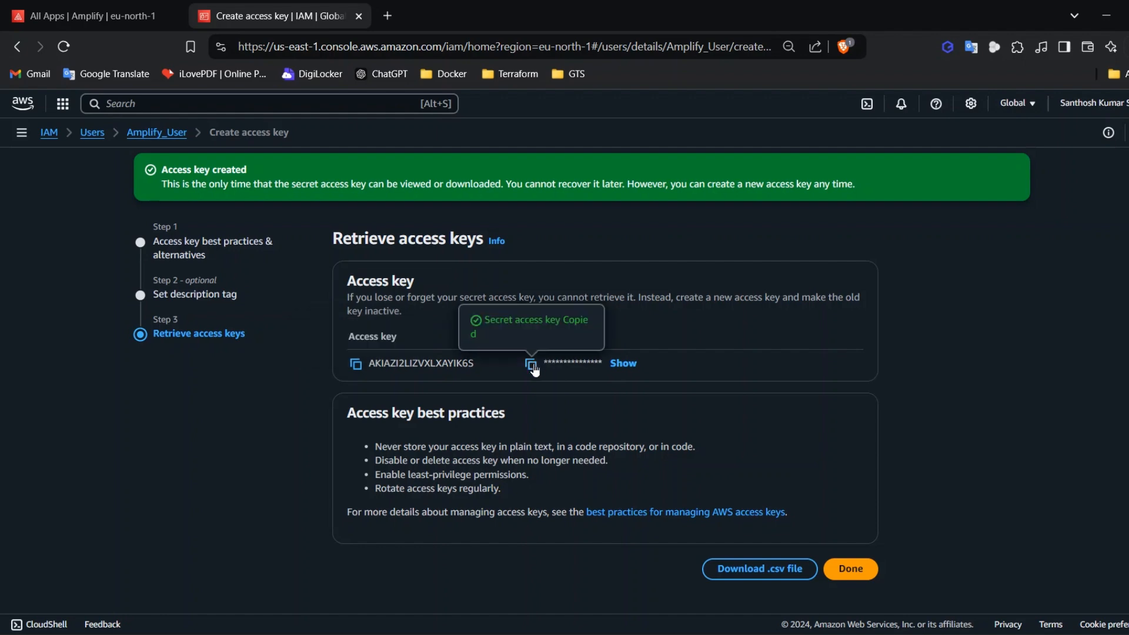
pyautogui.hotkey('alt', 'Tab')
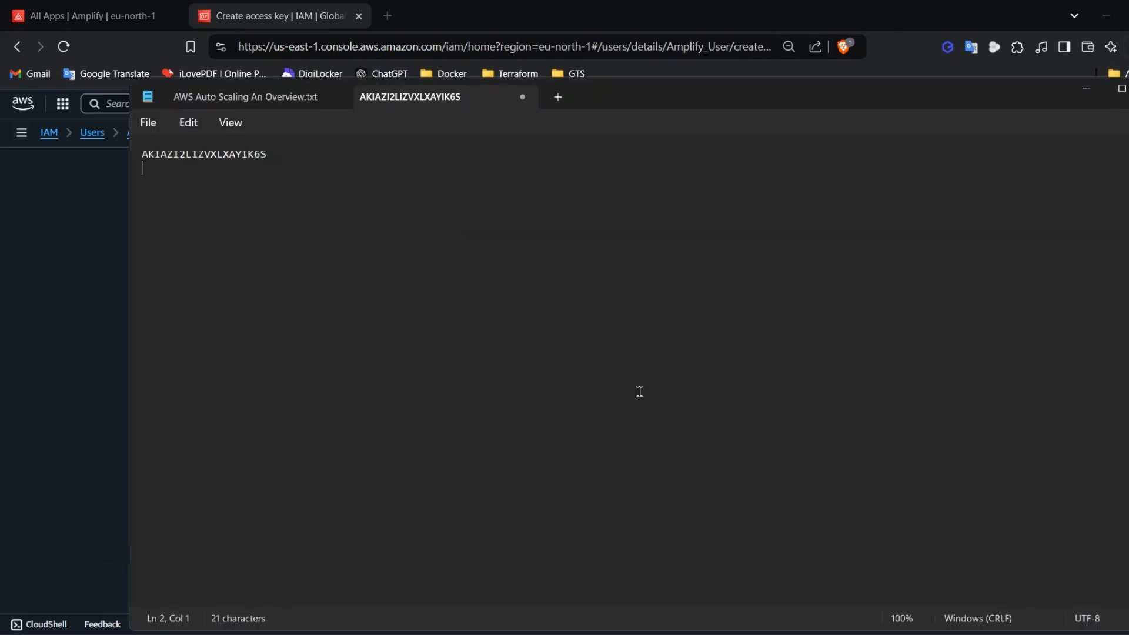
pyautogui.hotkey('ctrl', 'v')
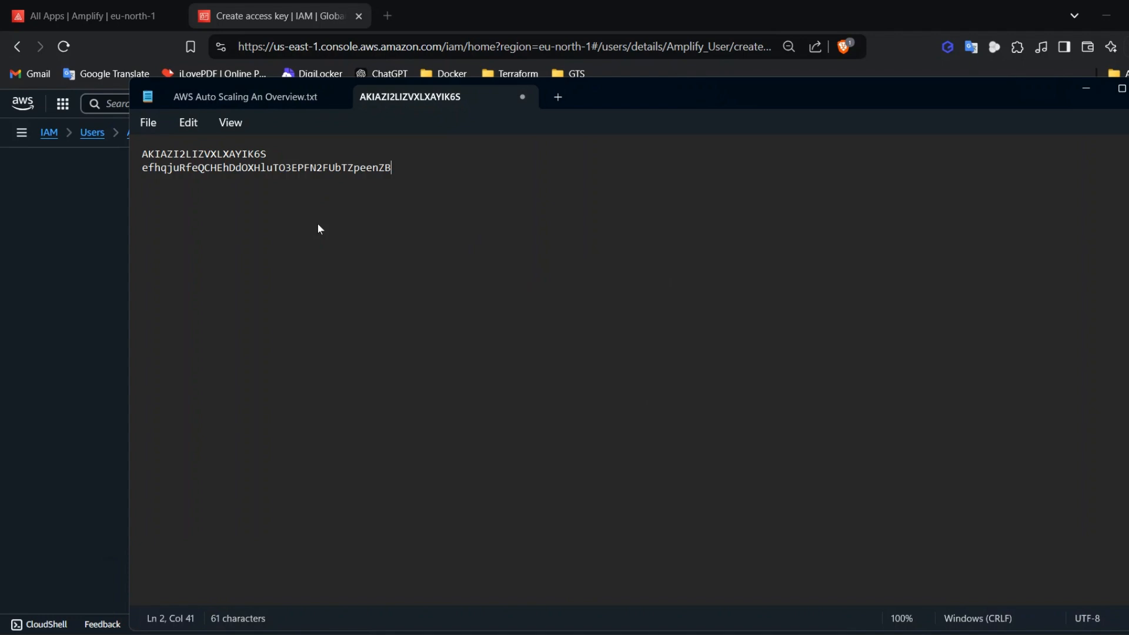
# Label the first line of the note by inserting "access key - " before the key
pyautogui.click(145, 154)
pyautogui.write('access kei')
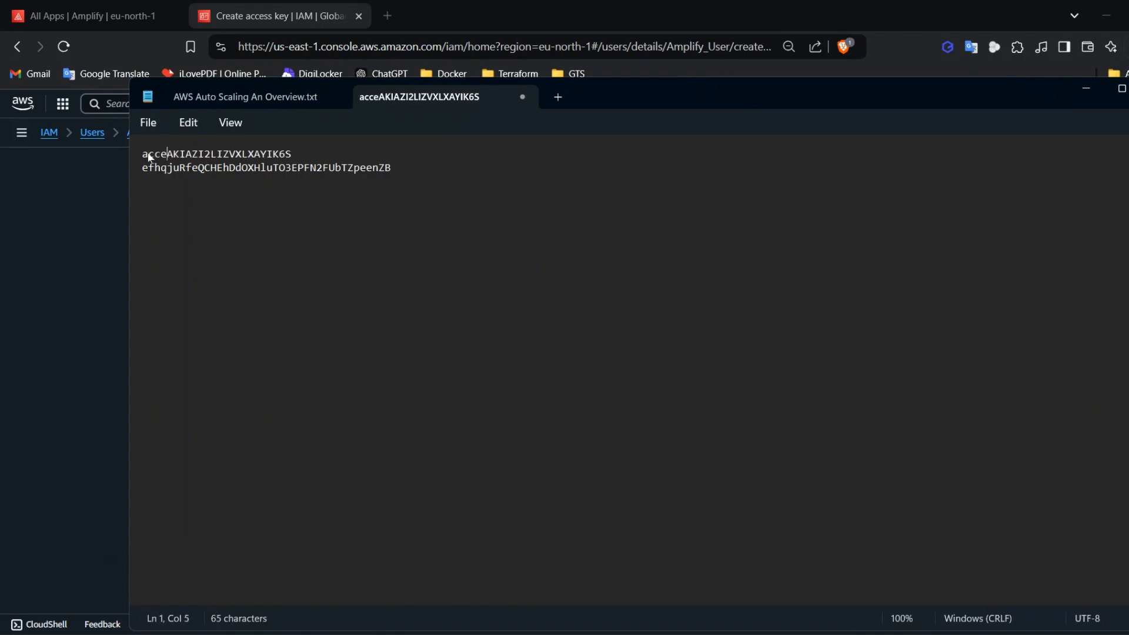
pyautogui.press('BackSpace')
pyautogui.write('y -')
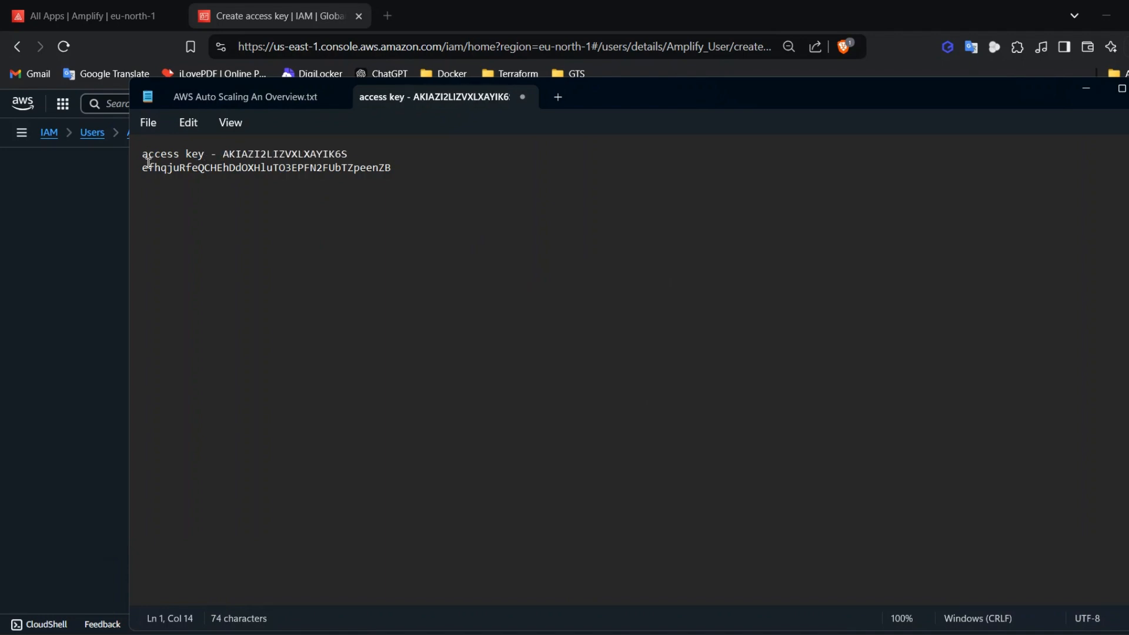
pyautogui.click(149, 167)
pyautogui.press('Up')
pyautogui.press('End')
pyautogui.press('Left')
pyautogui.write('secreate')
pyautogui.press('BackSpace')
pyautogui.press('BackSpace')
pyautogui.press('BackSpace')
pyautogui.press('BackSpace')
pyautogui.press('BackSpace')
pyautogui.press('BackSpace')
pyautogui.press('BackSpace')
pyautogui.press('BackSpace')
pyautogui.press('BackSpace')
# Label the second line of the note by inserting "Secreate y - " before the secret key
pyautogui.click(155, 168)
pyautogui.press('Left')
pyautogui.press('Left')
pyautogui.press('Left')
pyautogui.press('Left')
pyautogui.press('Right')
pyautogui.write('Se')
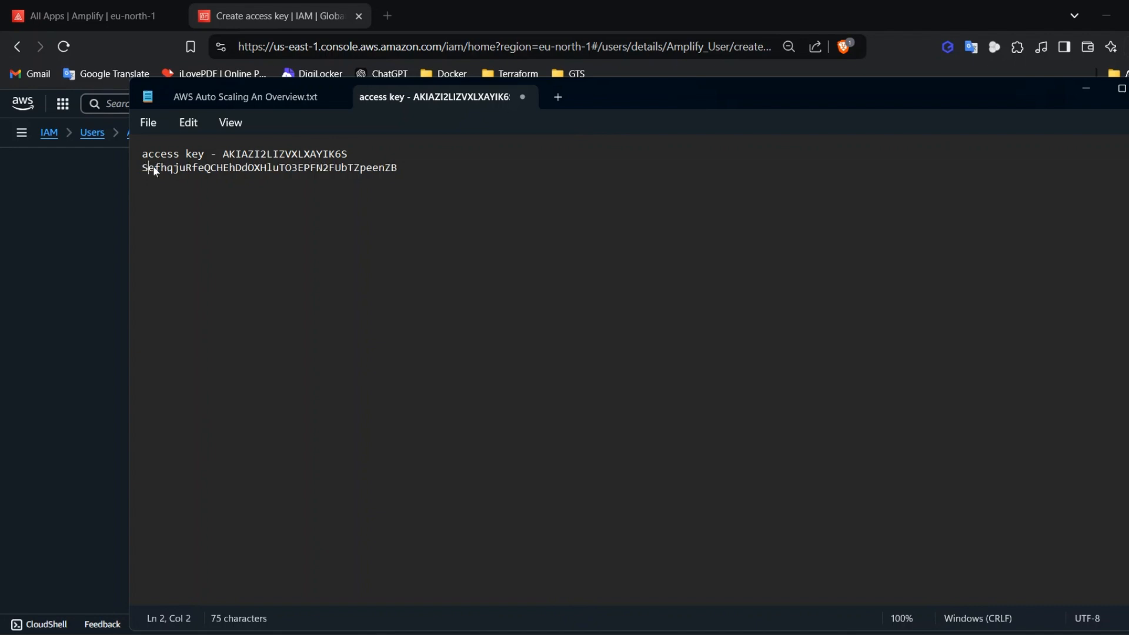
pyautogui.write('create')
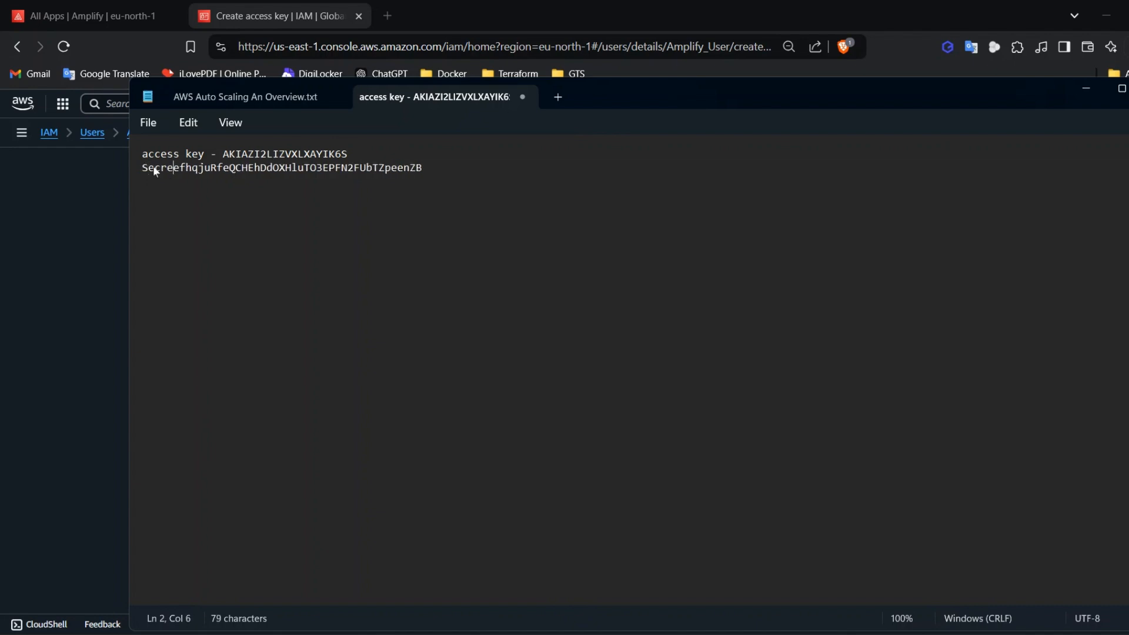
pyautogui.write(' y -')
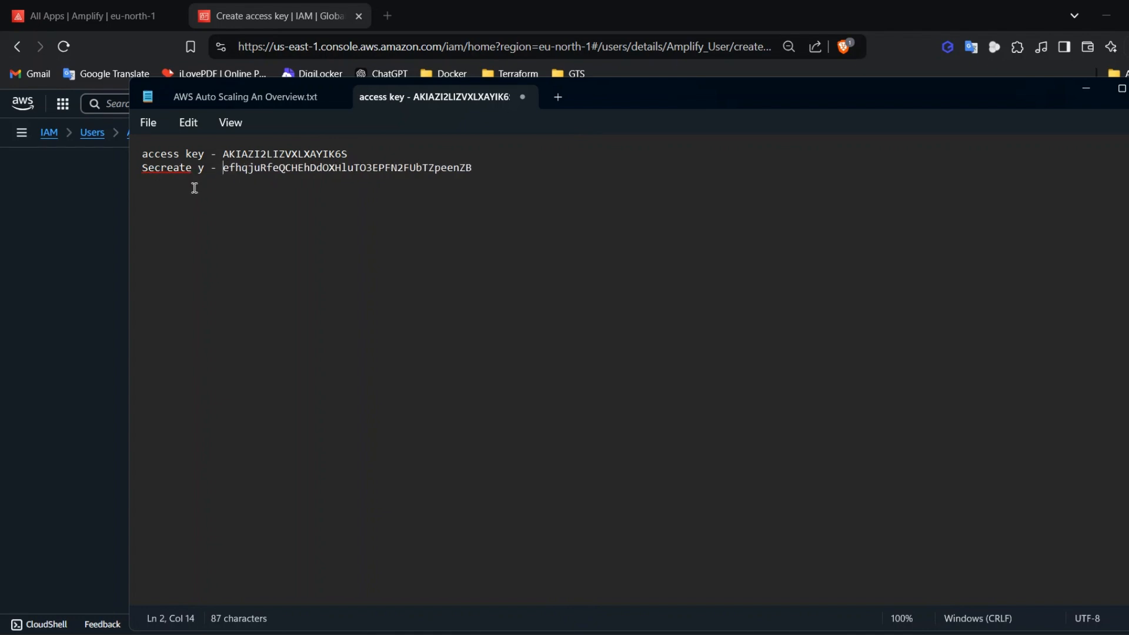
# Return to the AWS console and finish the access key creation, continuing without viewing or downloading the secret key
pyautogui.click(89, 257)
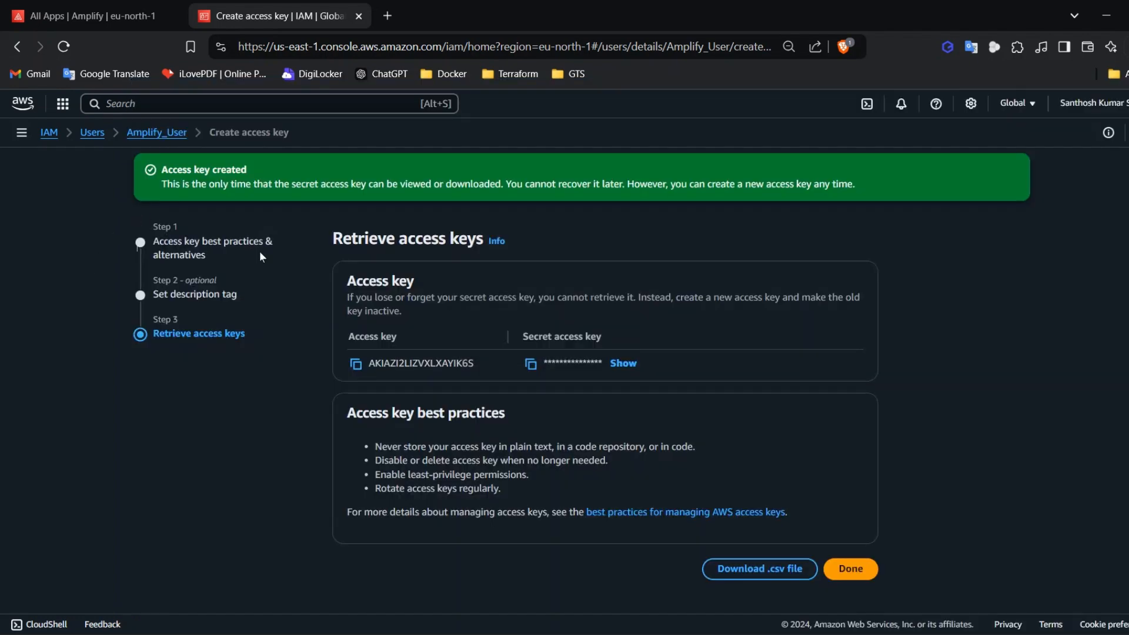
pyautogui.click(869, 574)
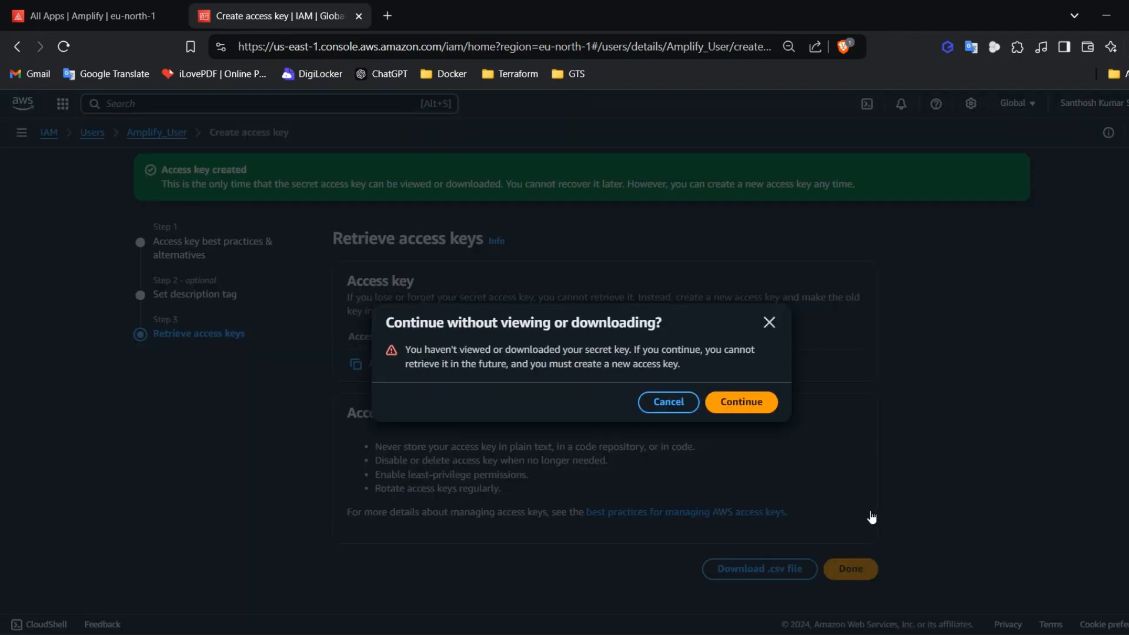
pyautogui.click(742, 406)
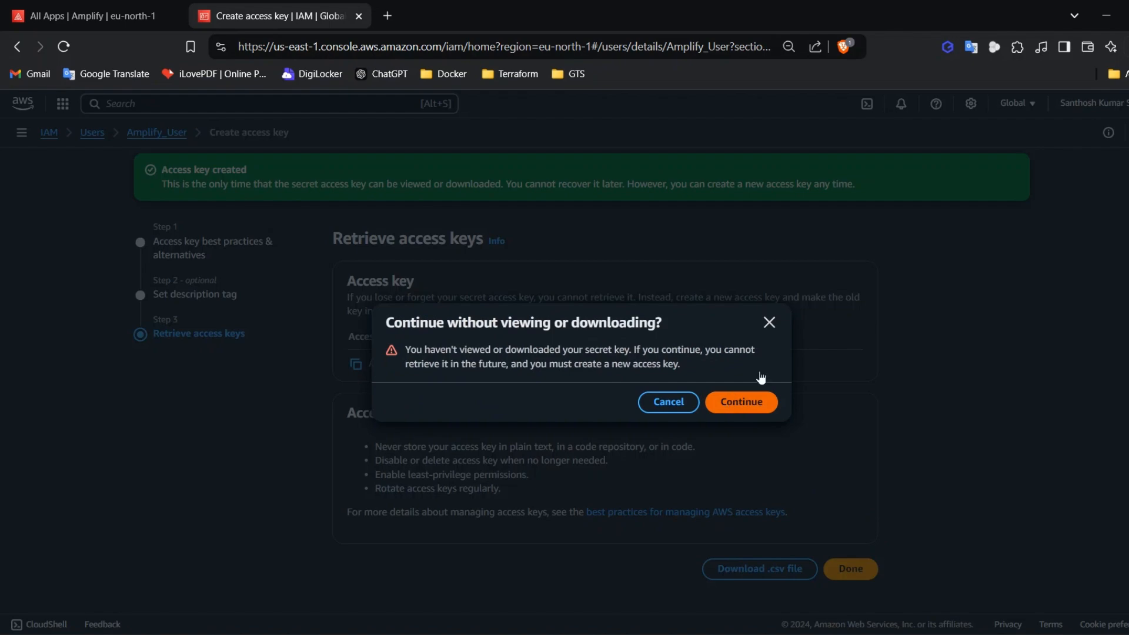
pyautogui.scroll(-5, 761, 409)
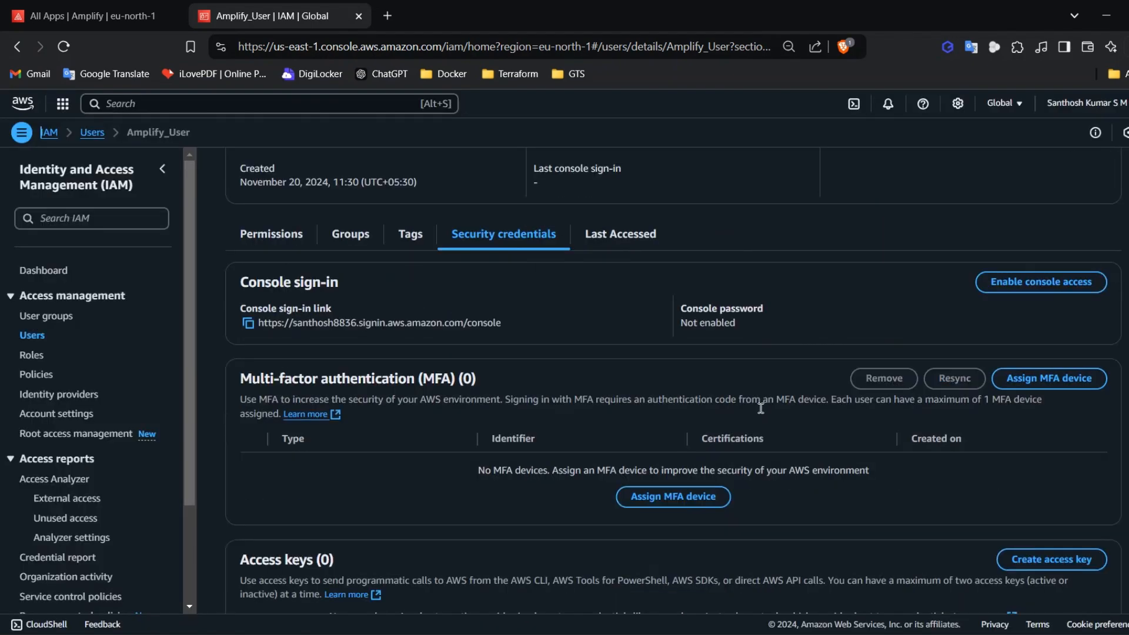
pyautogui.scroll(5, 761, 408)
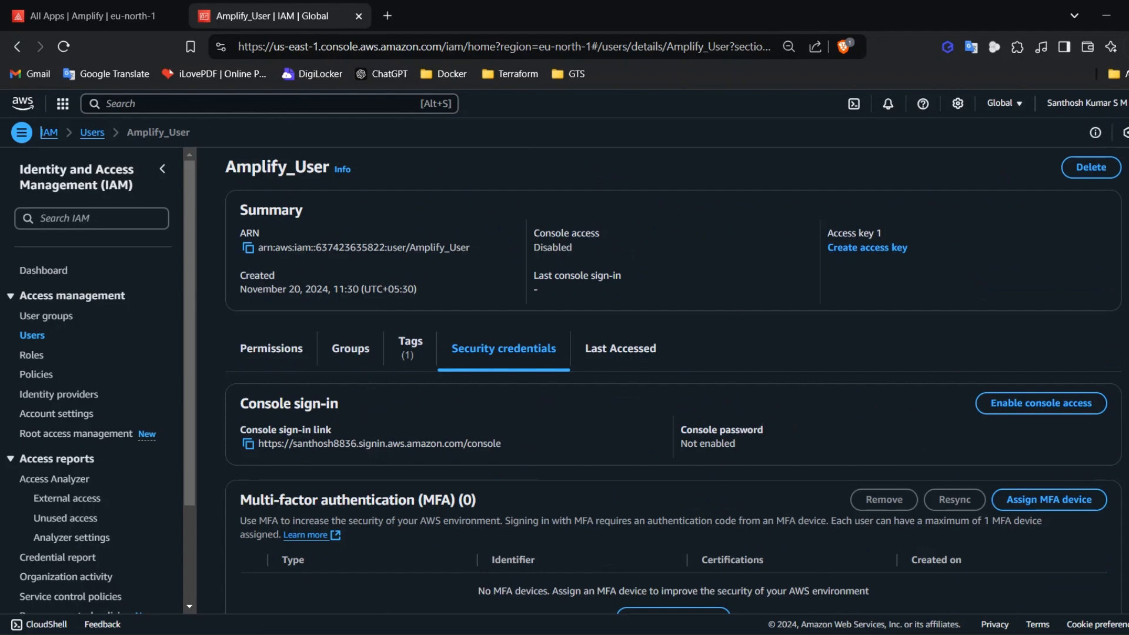
# Switch to the Notepad note and copy the access key from its first line
pyautogui.hotkey('alt', 'Tab')
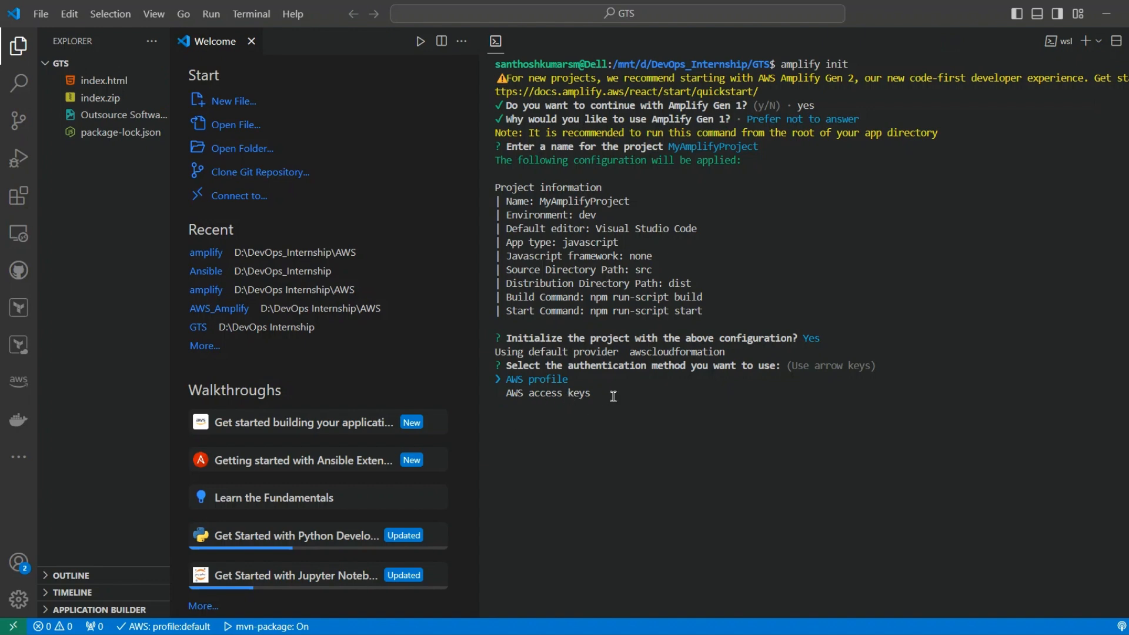
pyautogui.hotkey('alt', 'Tab')
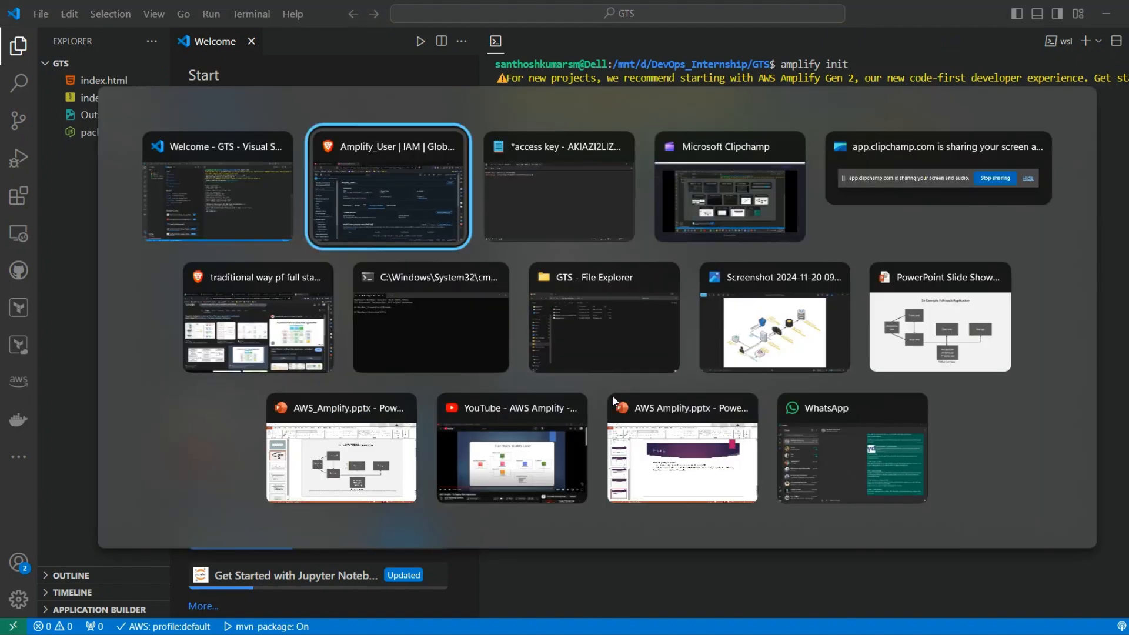
pyautogui.hotkey('alt', 'Tab')
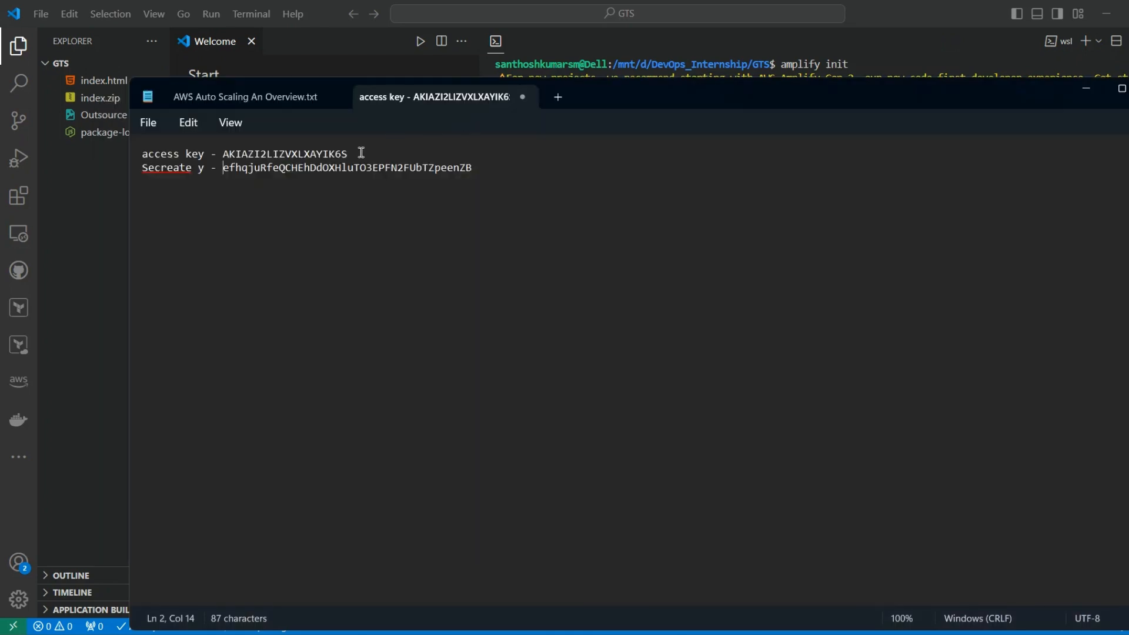
pyautogui.moveTo(361, 154); pyautogui.dragTo(223, 156)
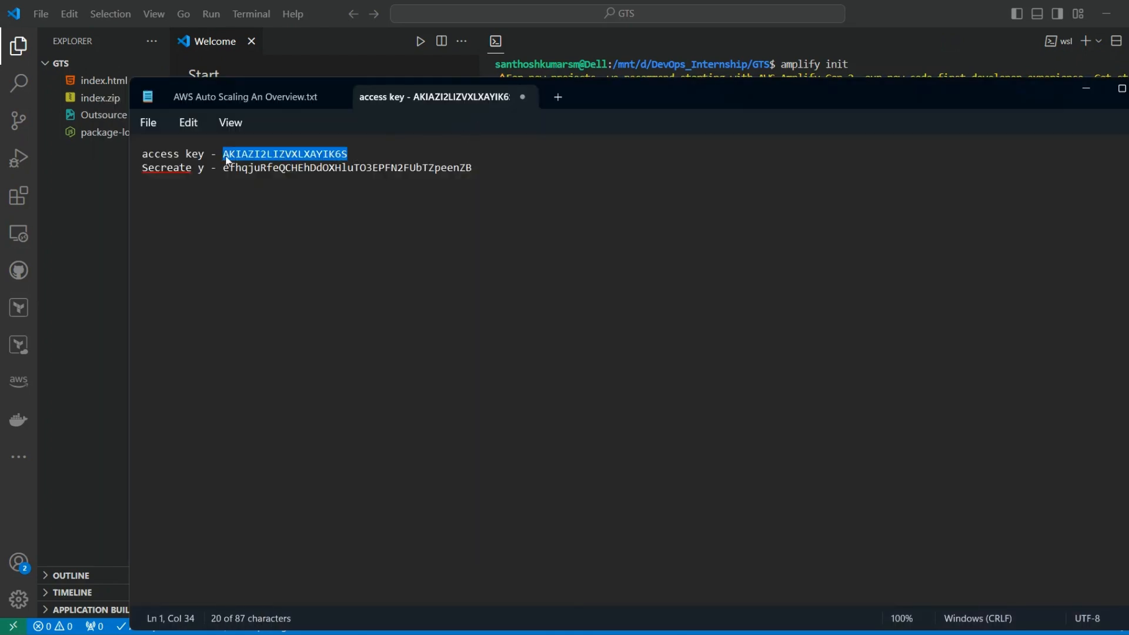
# Switch to the VS Code terminal, choose AWS profile as the authentication method, and answer no to setting up a new user
pyautogui.hotkey('alt', 'Tab')
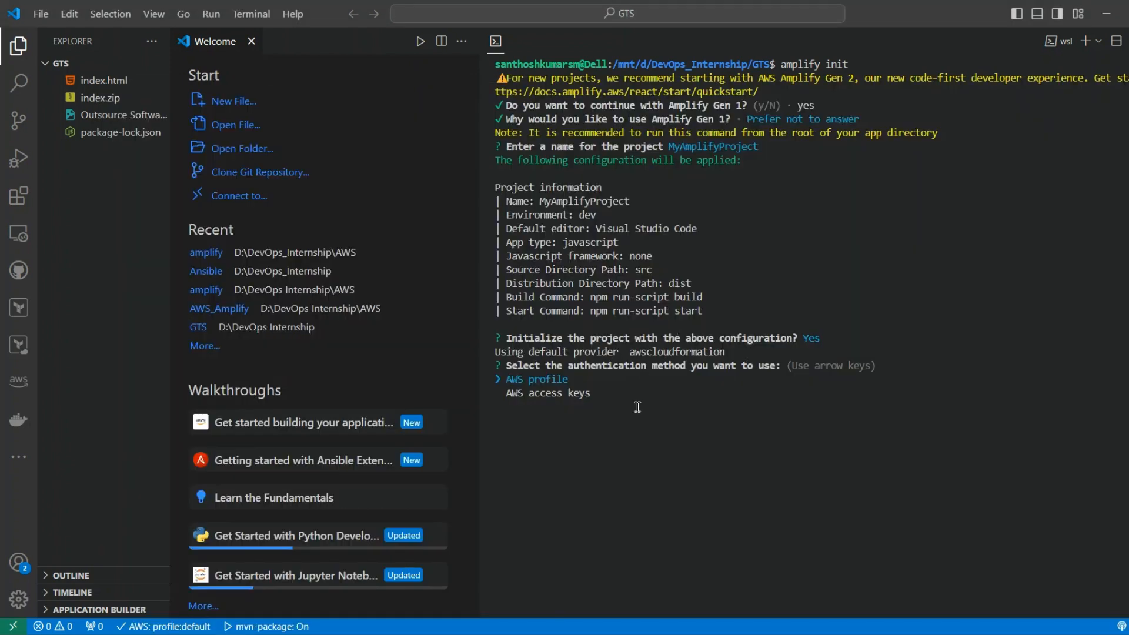
pyautogui.press('Down')
pyautogui.press('Up')
pyautogui.press('Return')
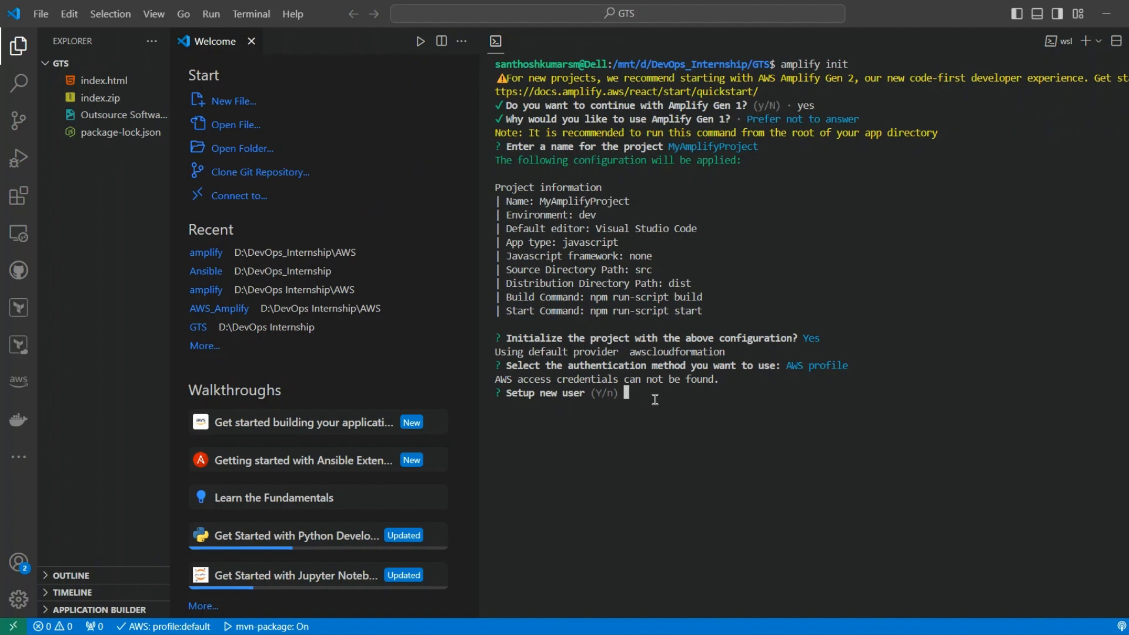
pyautogui.write('n')
pyautogui.press('Return')
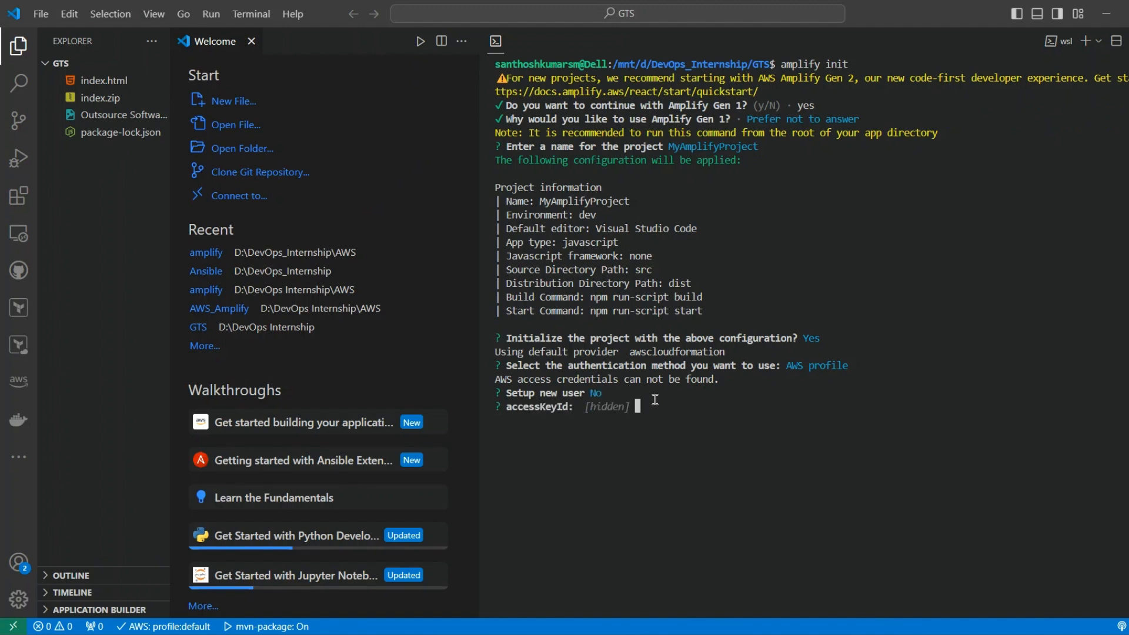
# Submit the copied access key as accessKeyId, then copy the secret key from the Notepad note and submit it as secretAccessKey
pyautogui.hotkey('ctrl', 'v')
pyautogui.press('Return')
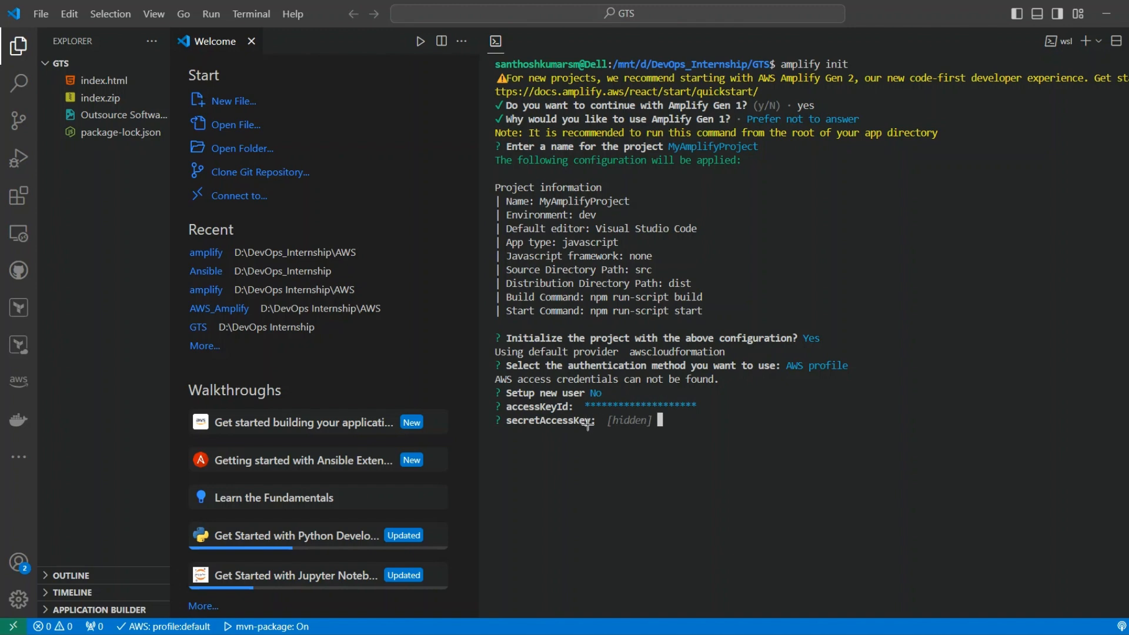
pyautogui.hotkey('alt', 'Tab')
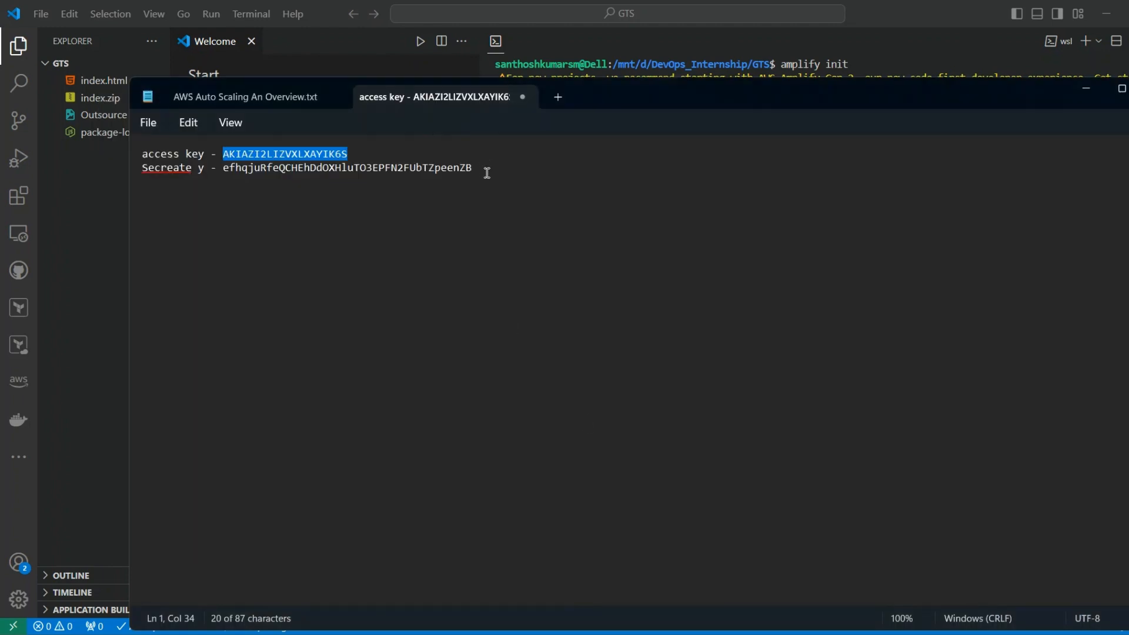
pyautogui.moveTo(475, 169); pyautogui.dragTo(225, 174)
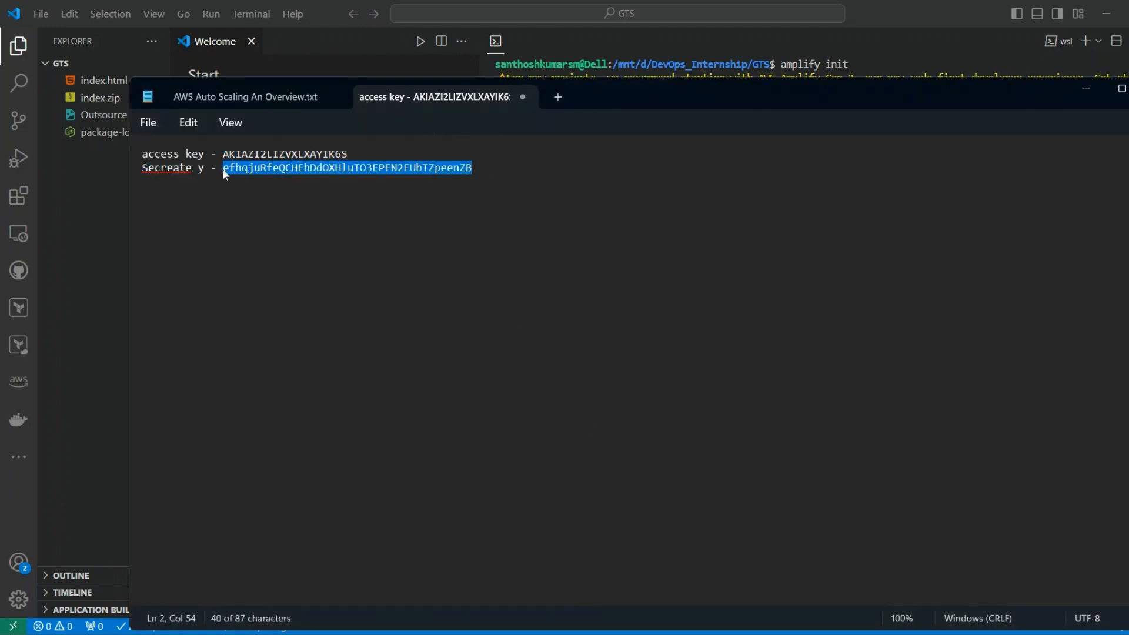
pyautogui.hotkey('alt', 'Tab')
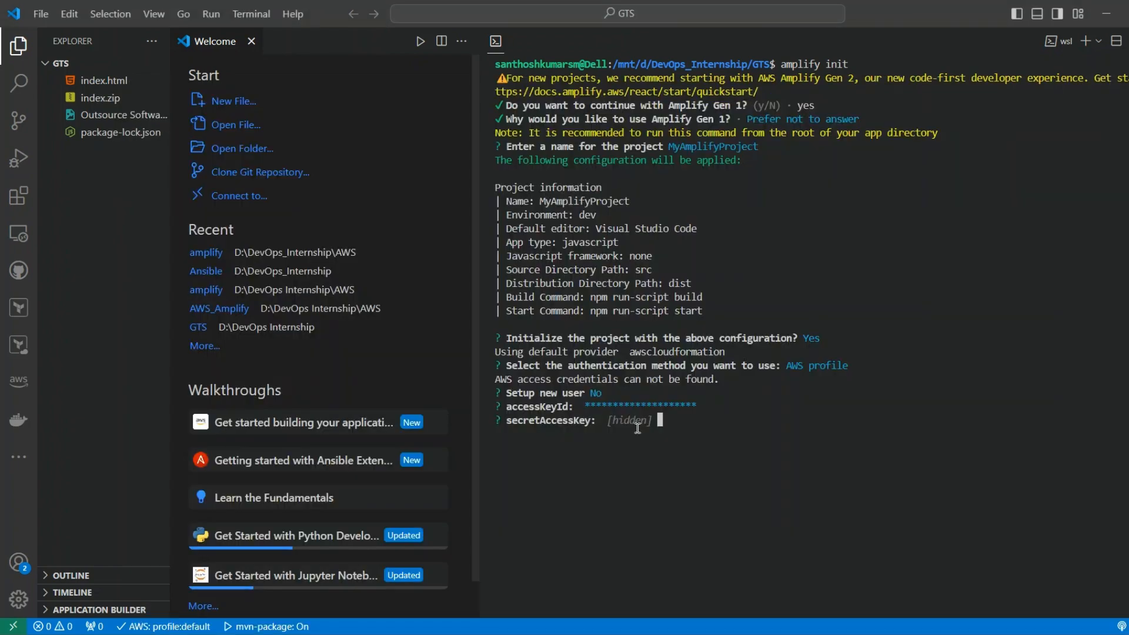
pyautogui.rightClick(638, 428)
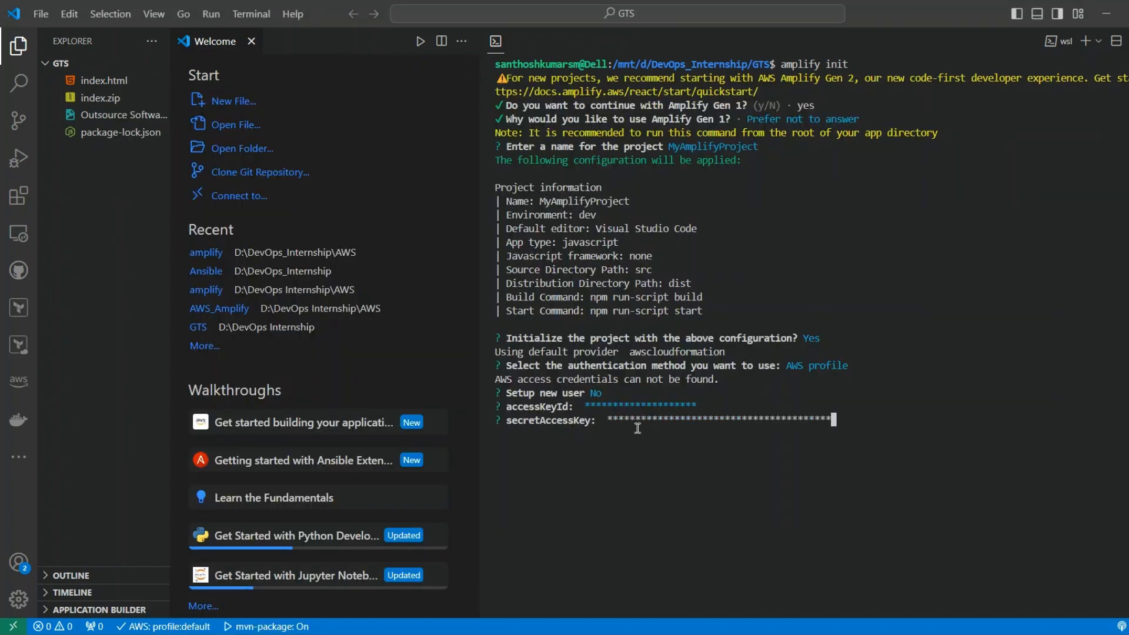
pyautogui.press('Return')
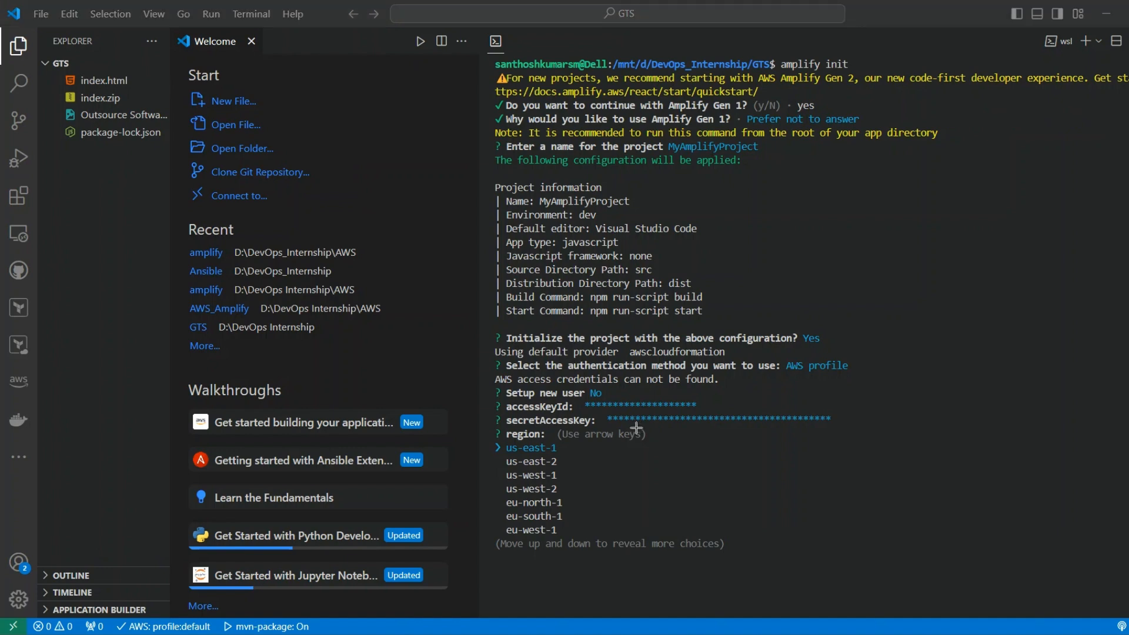
# Switch to the AWS console in the browser and review the region list on the Amplify_User page
pyautogui.hotkey('alt', 'Tab')
pyautogui.hotkey('alt', 'Tab')
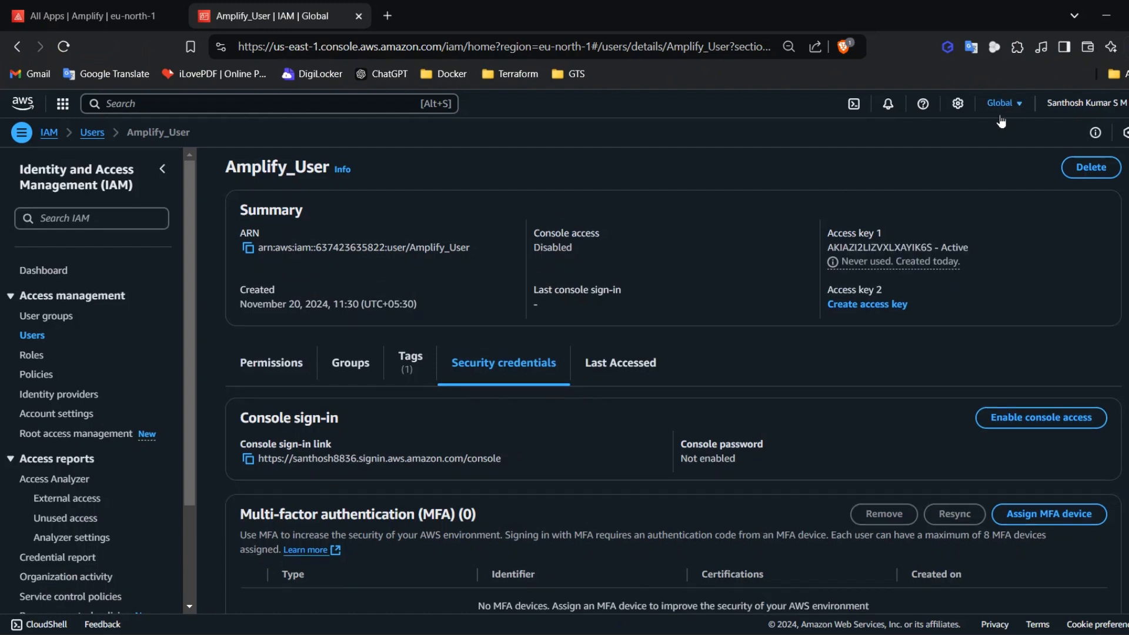
pyautogui.click(995, 111)
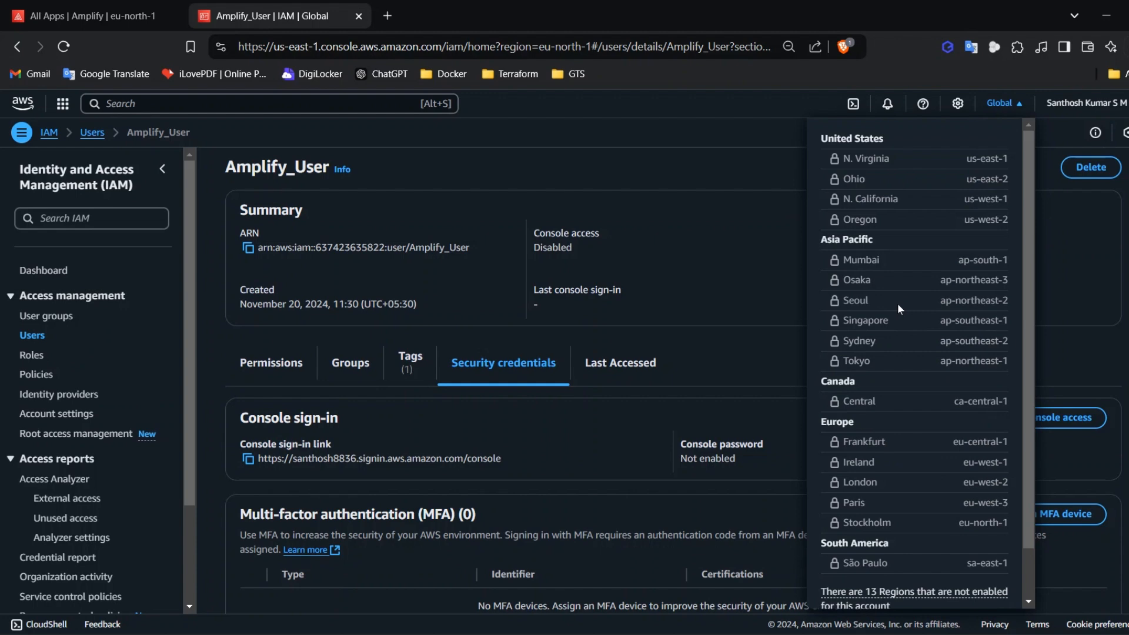
pyautogui.scroll(-2, 898, 303)
pyautogui.scroll(2, 912, 318)
pyautogui.click(671, 161)
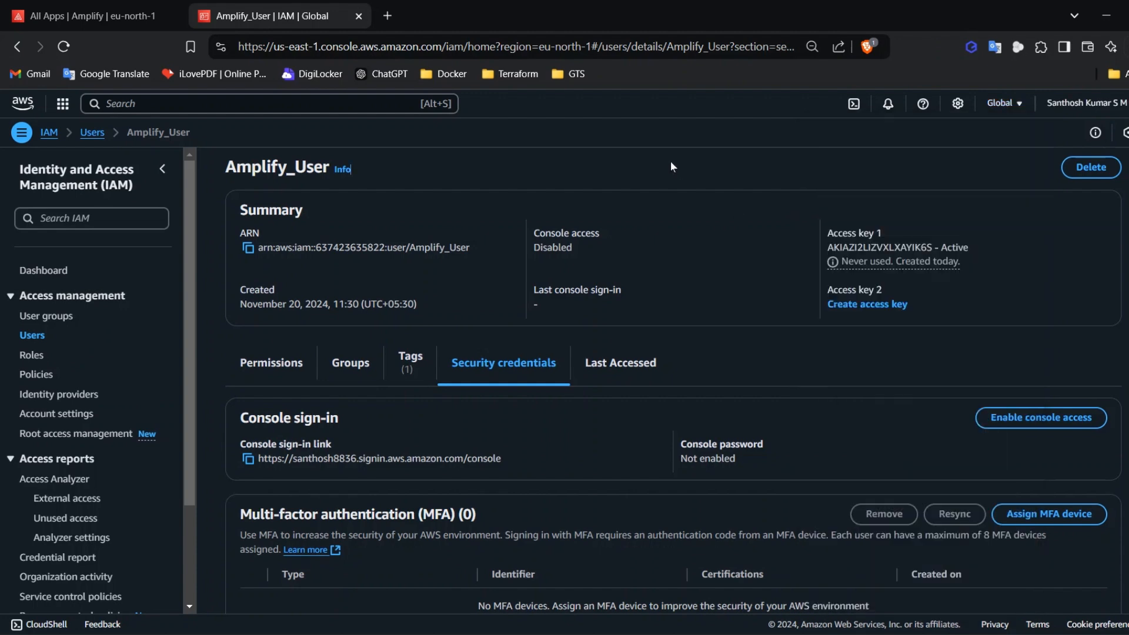
# Examine the region list on the Amplify All Apps page to find the current region's code for the terminal prompt
pyautogui.click(77, 23)
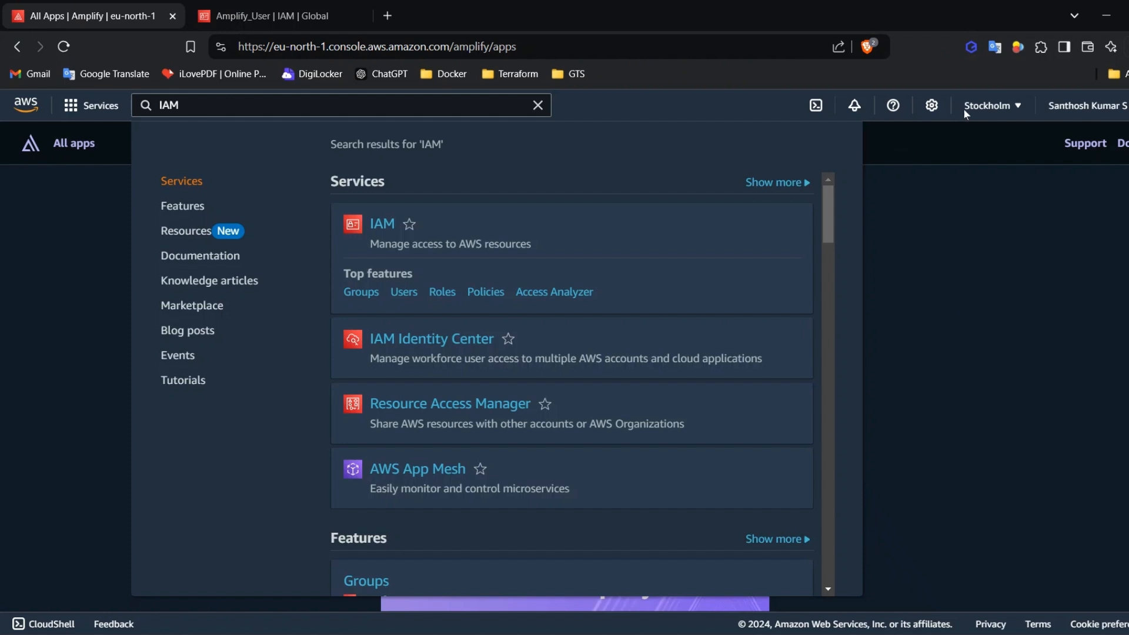
pyautogui.click(964, 111)
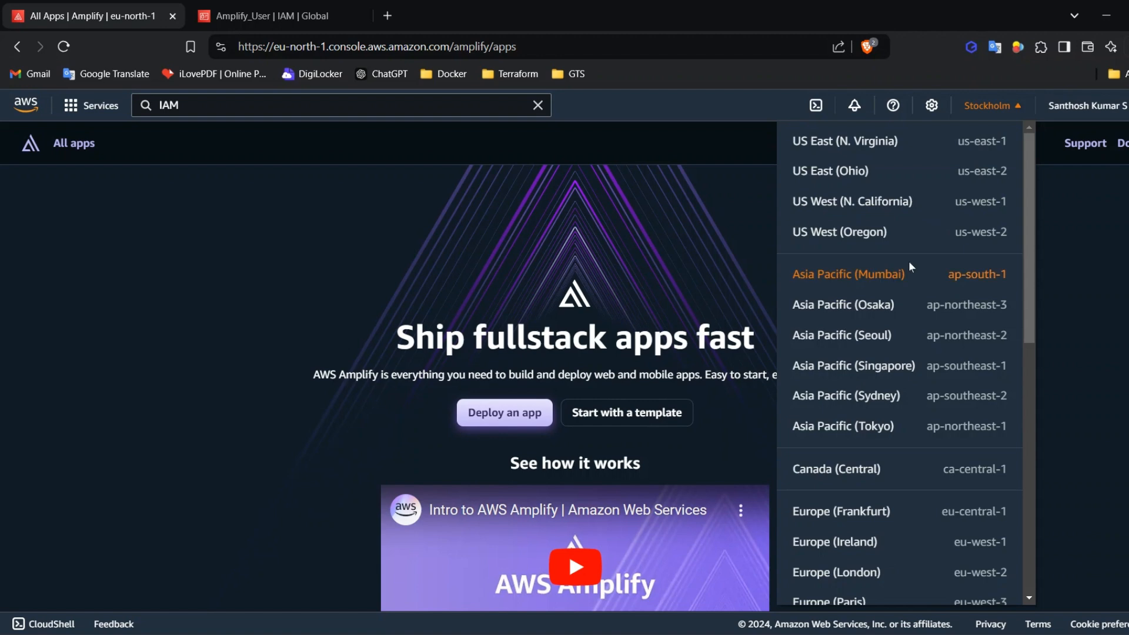
pyautogui.scroll(-5, 928, 294)
pyautogui.scroll(-3, 928, 293)
pyautogui.scroll(7, 928, 293)
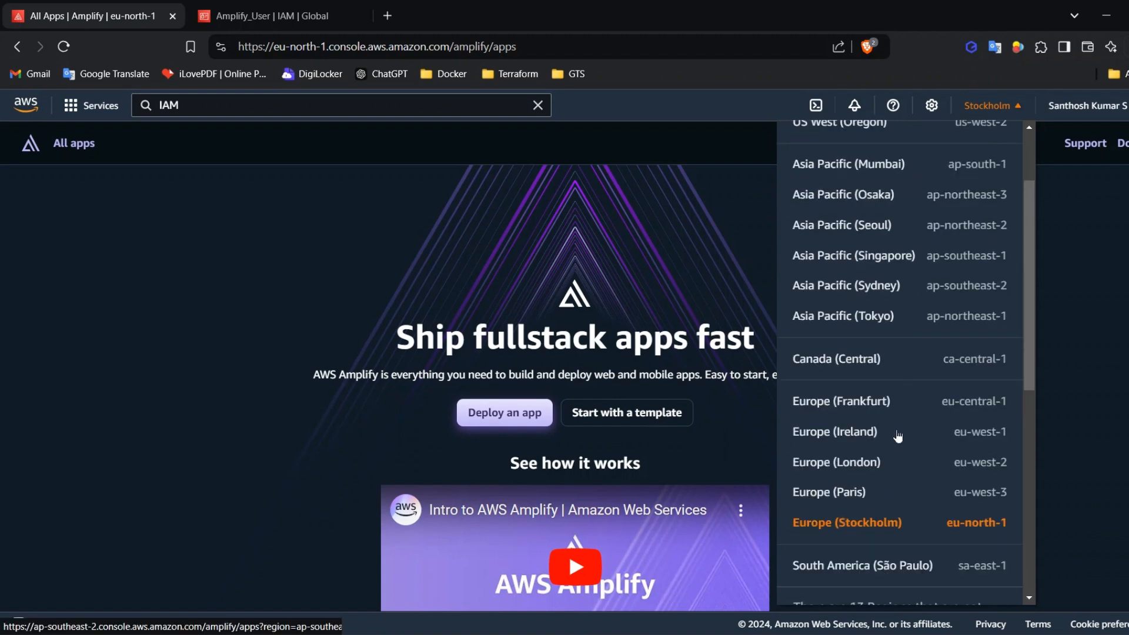
pyautogui.hotkey('alt', 'Tab')
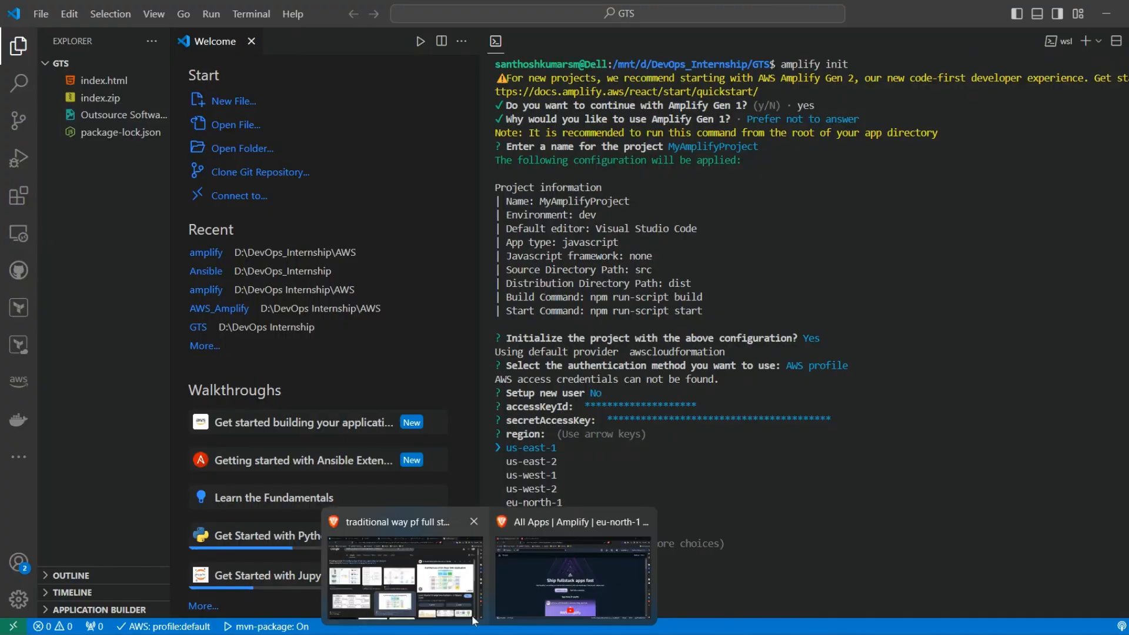
pyautogui.click(576, 579)
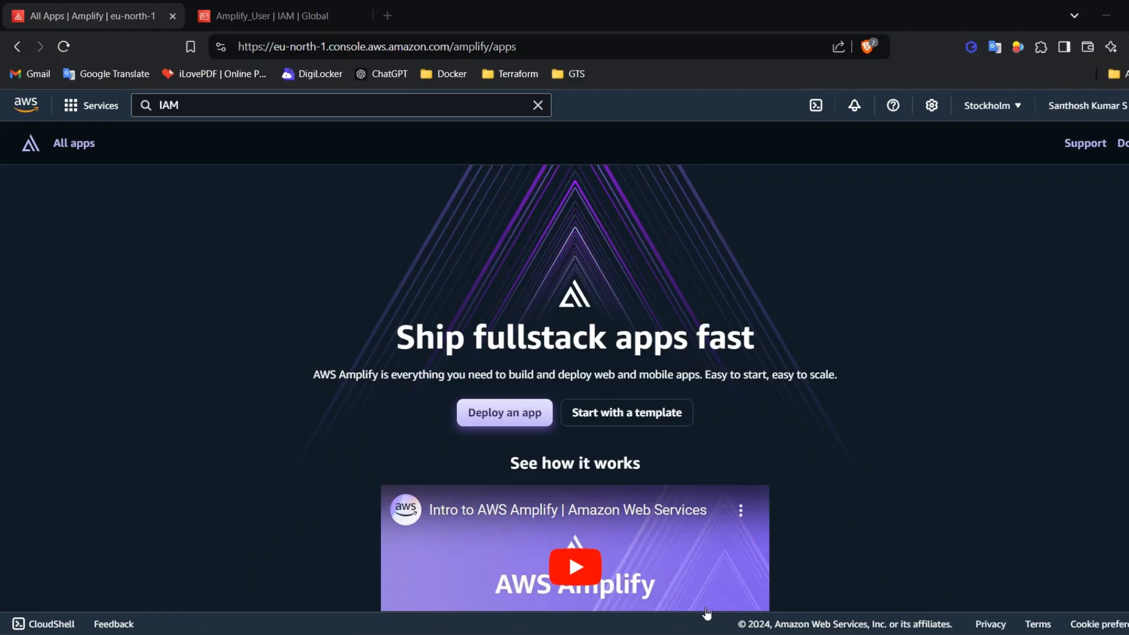
# Switch to the VS Code terminal and select eu-north-1 as the region for the Amplify project
pyautogui.click(993, 106)
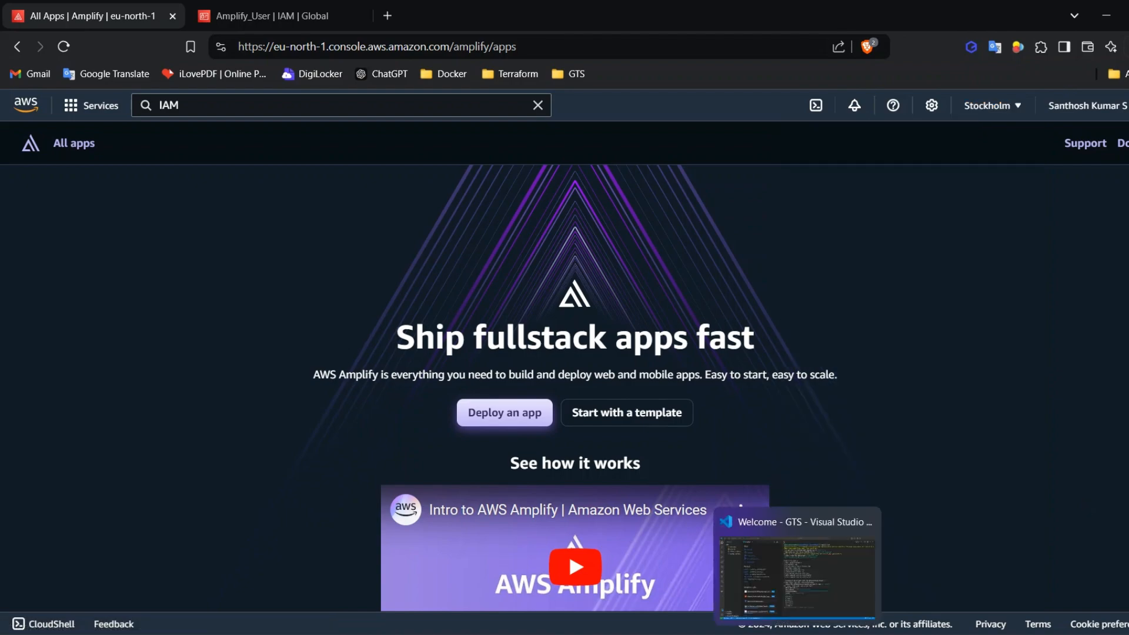
pyautogui.click(800, 565)
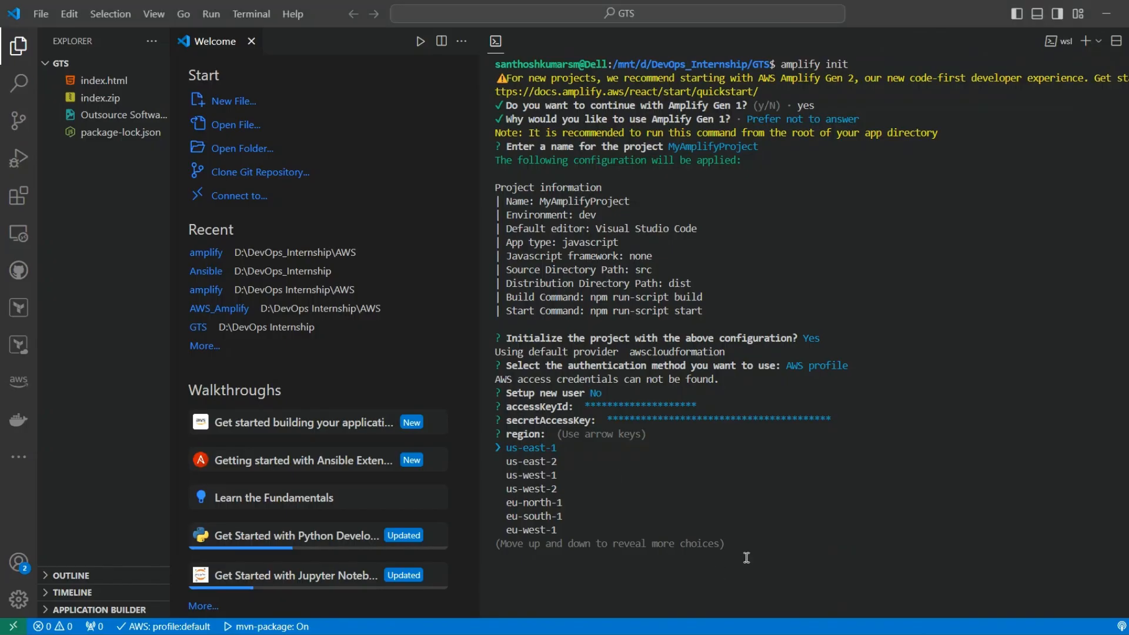
pyautogui.press('Down')
pyautogui.press('Down')
pyautogui.press('Down')
pyautogui.press('Down')
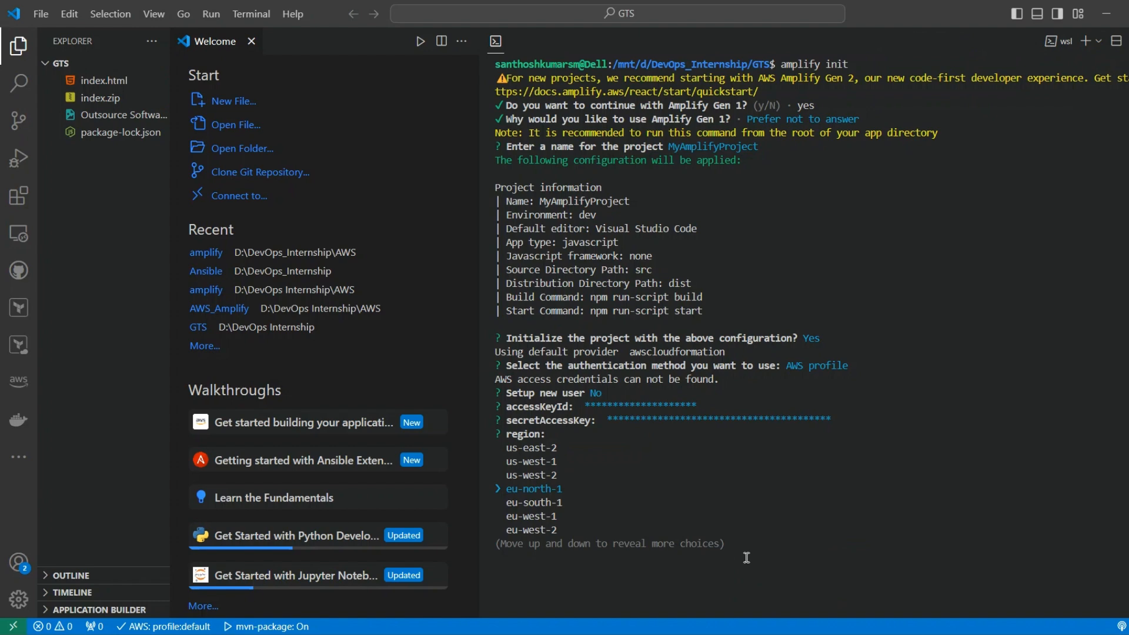
pyautogui.press('Return')
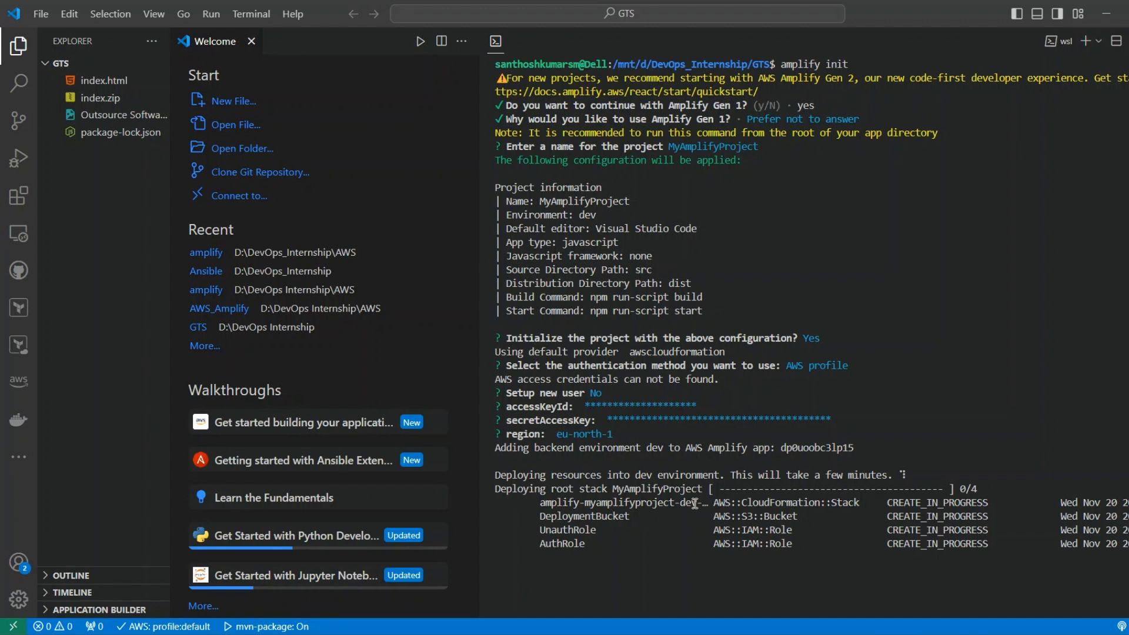
# Answer no to sharing non-sensitive project configurations on failures with Amplify CLI
pyautogui.click(764, 634)
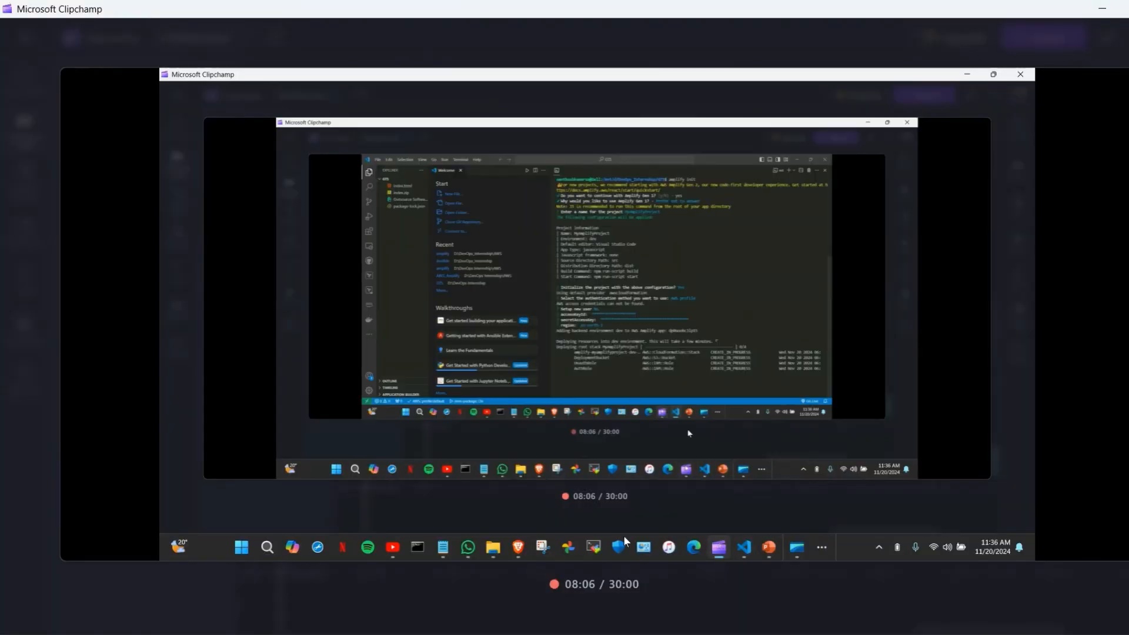
pyautogui.moveTo(584, 589)
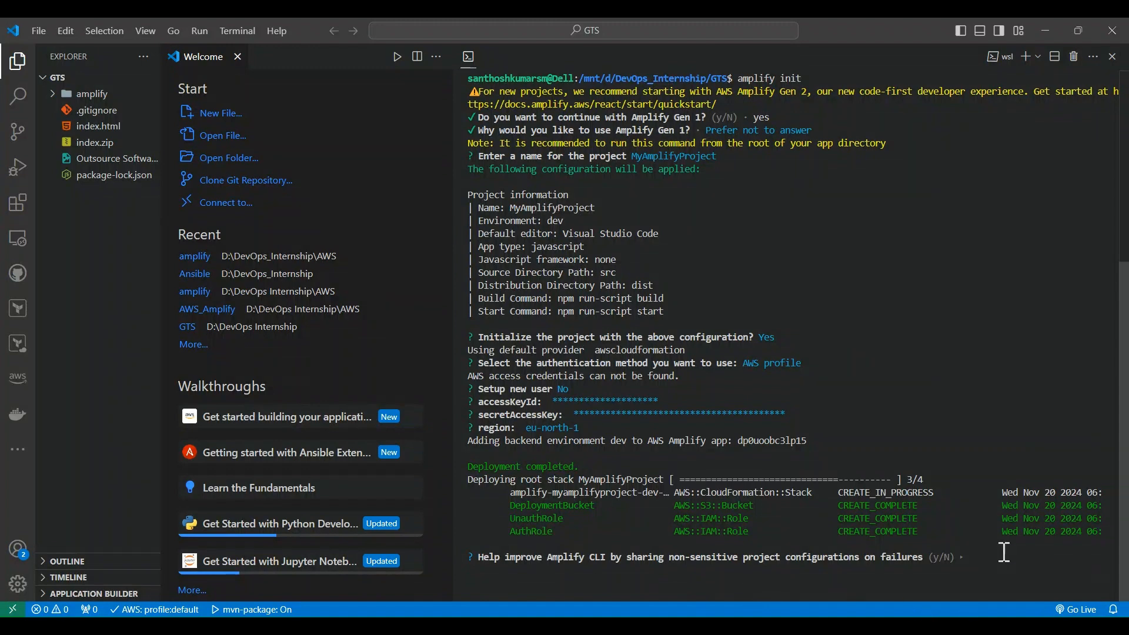
pyautogui.write('n')
pyautogui.press('Return')
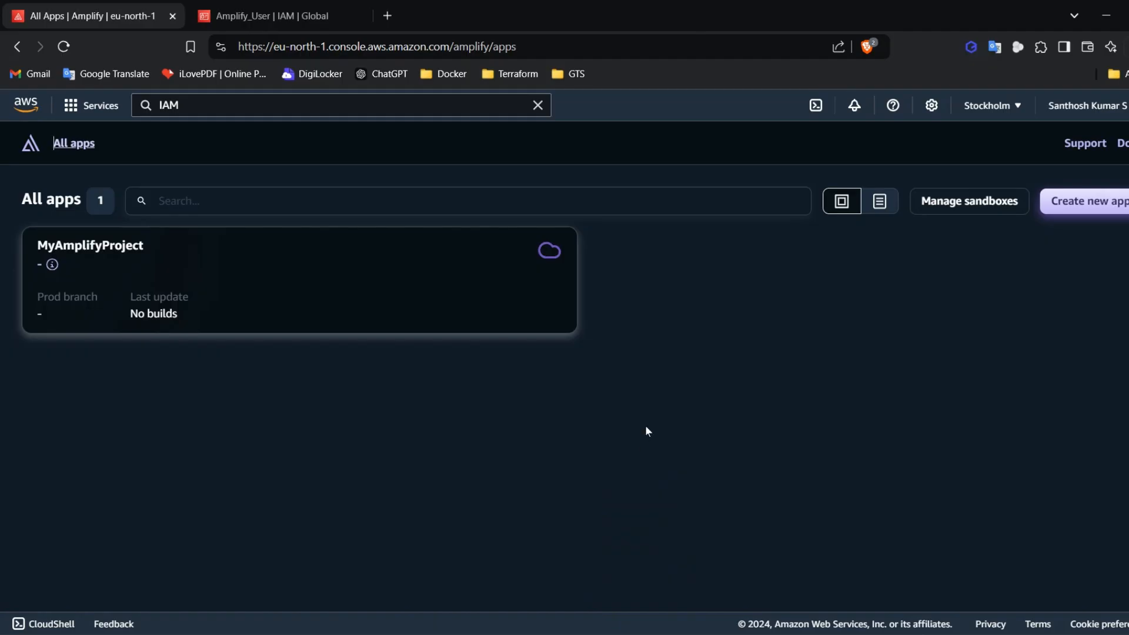
# Open MyAmplifyProject in the Amplify console in the browser and show its branches
pyautogui.click(639, 369)
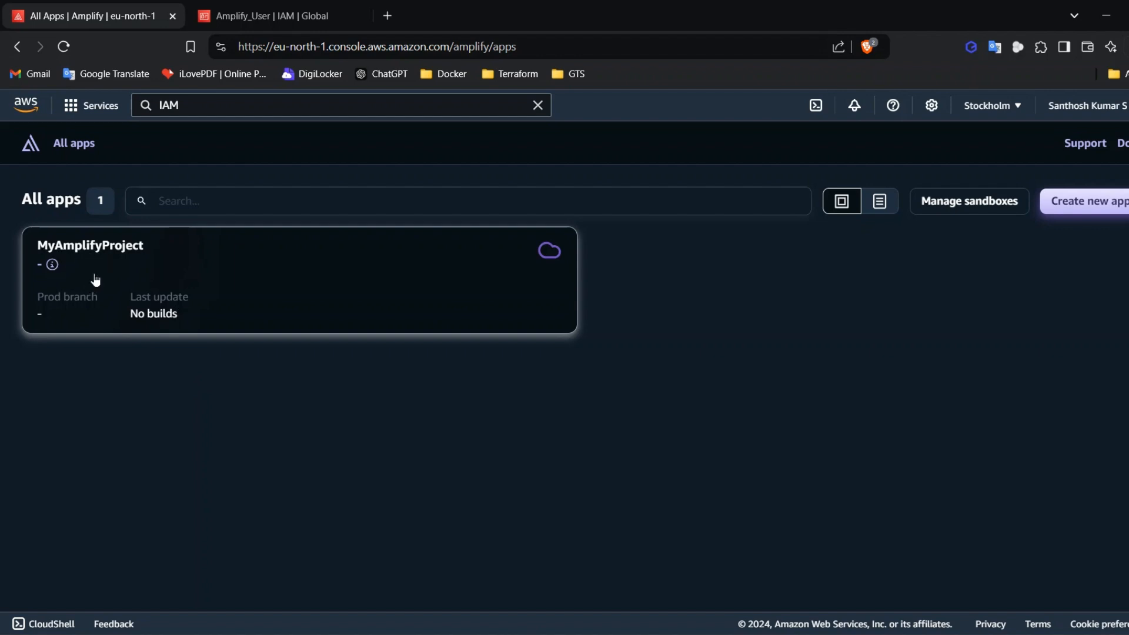
pyautogui.click(116, 253)
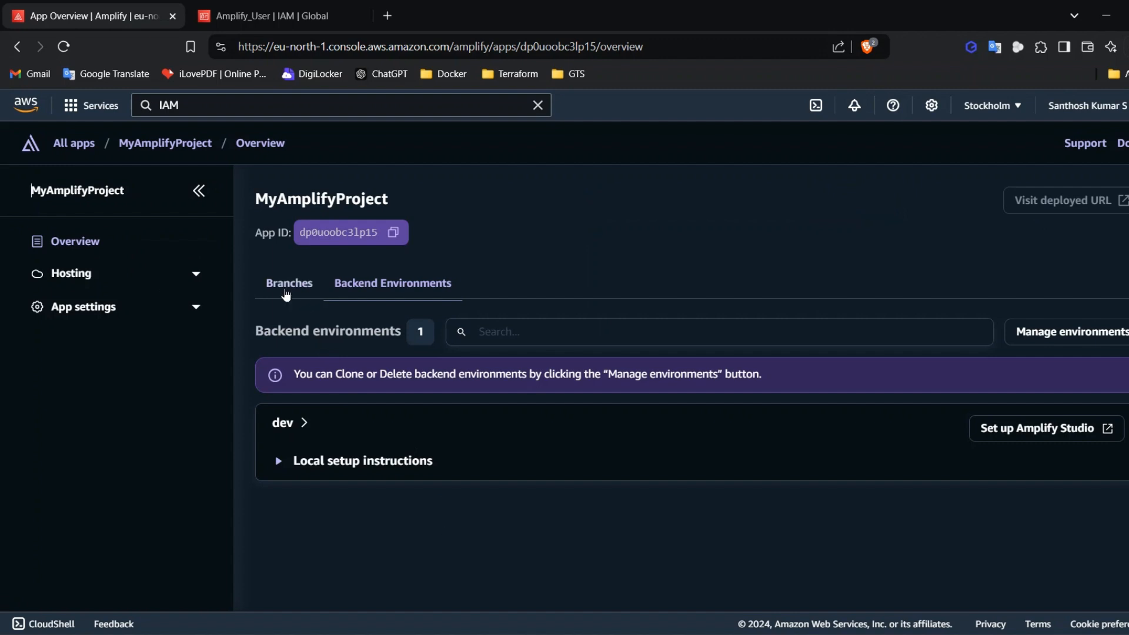
pyautogui.click(287, 293)
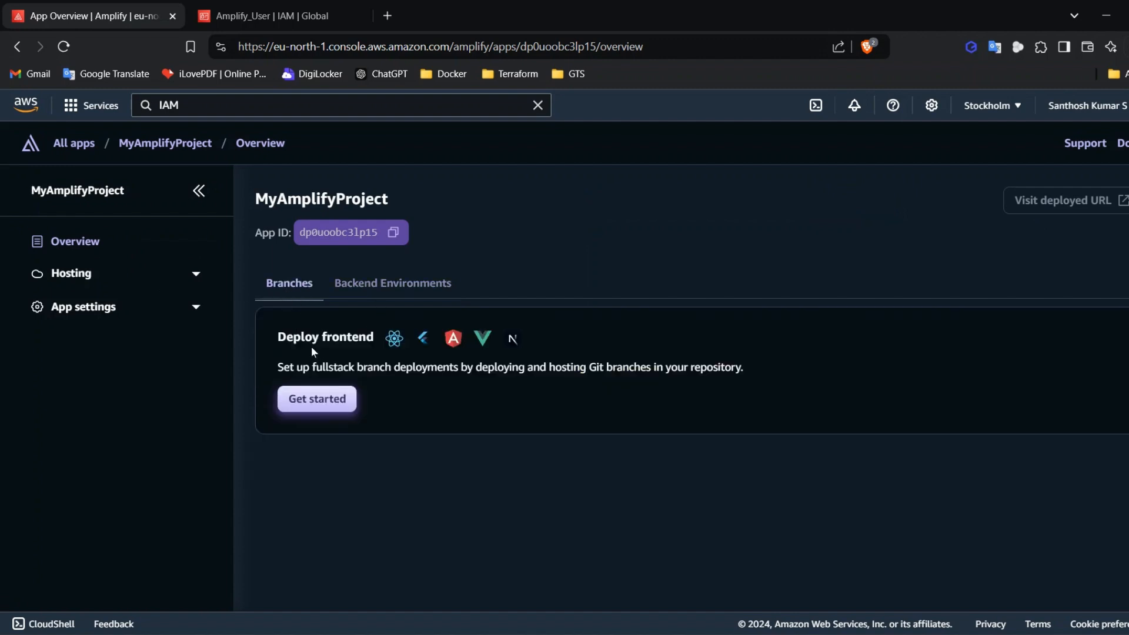
# Start a frontend deployment for MyAmplifyProject using the Deploy without Git method
pyautogui.click(319, 400)
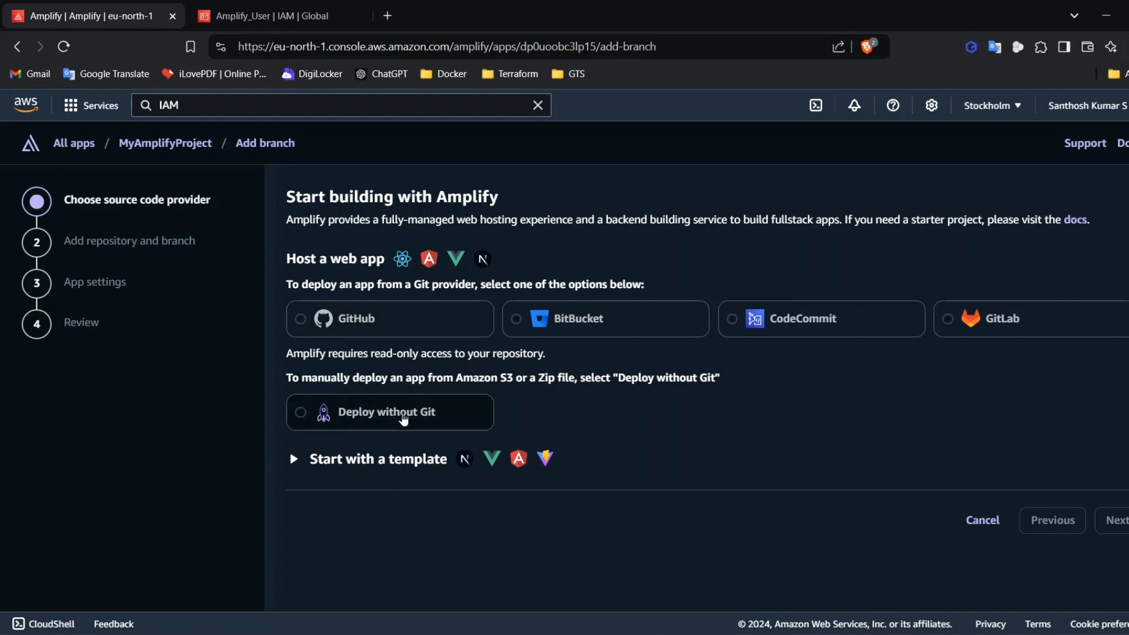
pyautogui.click(403, 418)
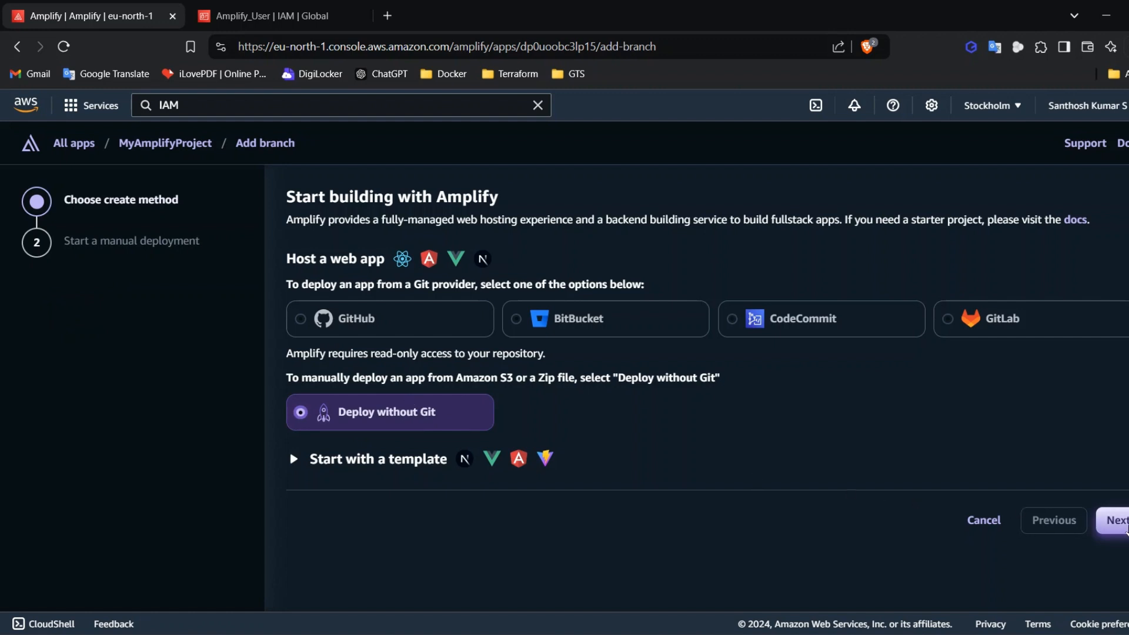
pyautogui.click(1117, 521)
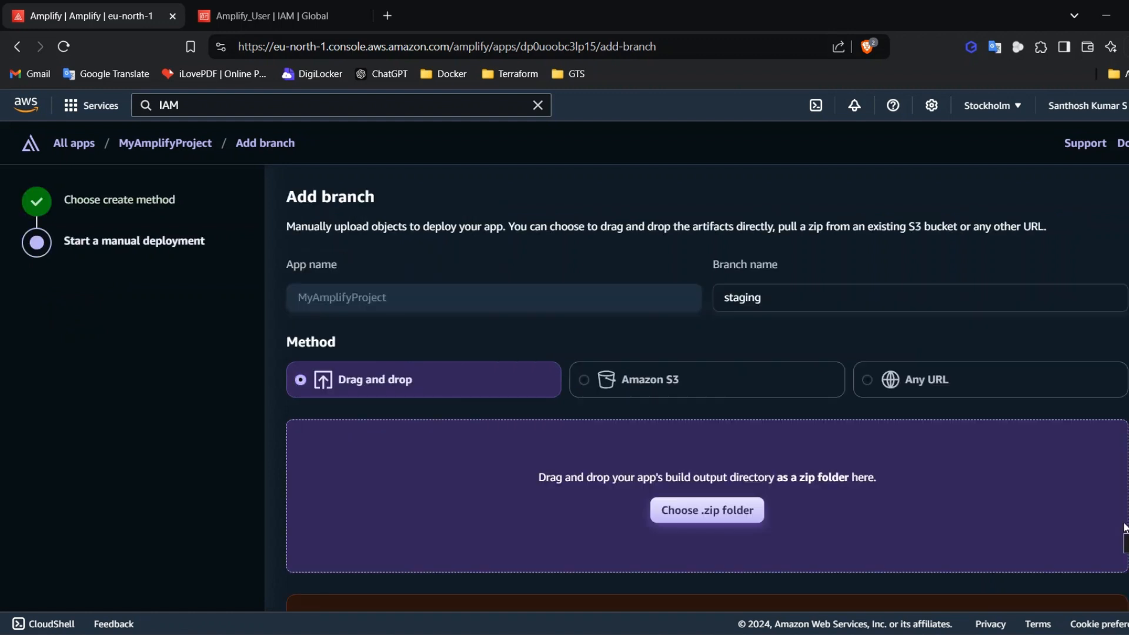
# Open the zip folder chooser for the staging branch and check the Desktop's GTS Files folder for the archive
pyautogui.scroll(-1, 907, 506)
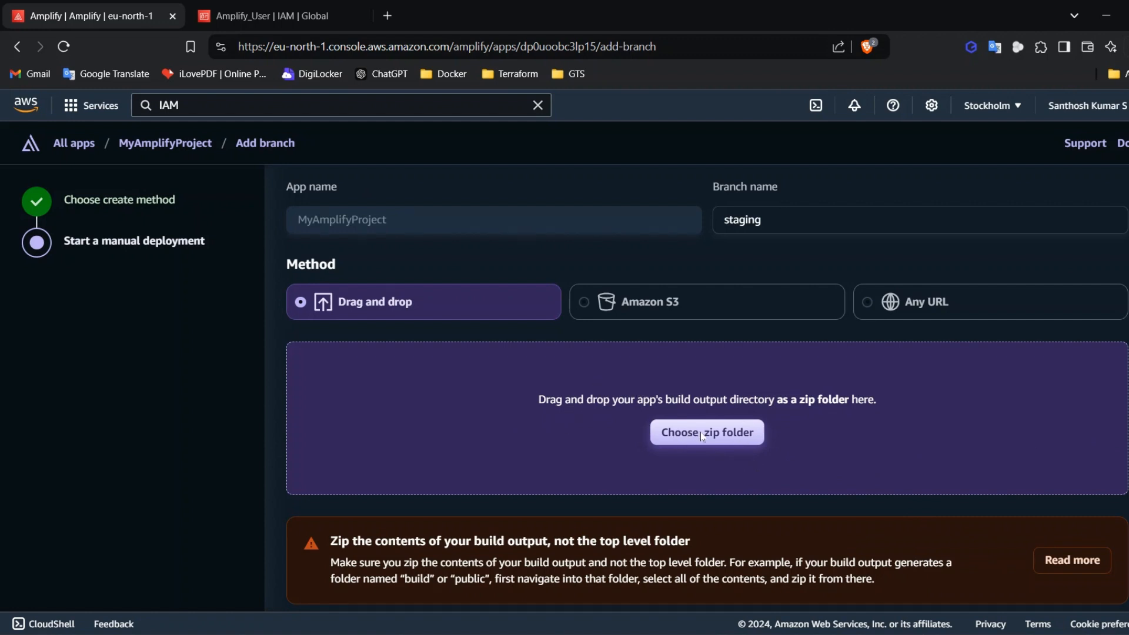
pyautogui.click(720, 440)
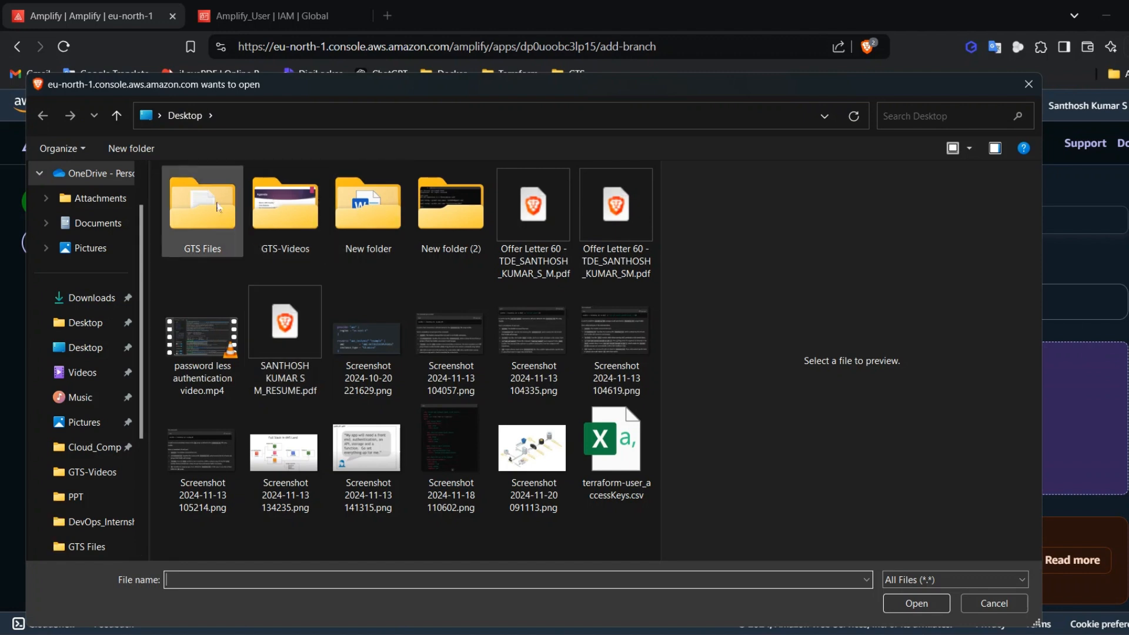
pyautogui.scroll(-3, 83, 529)
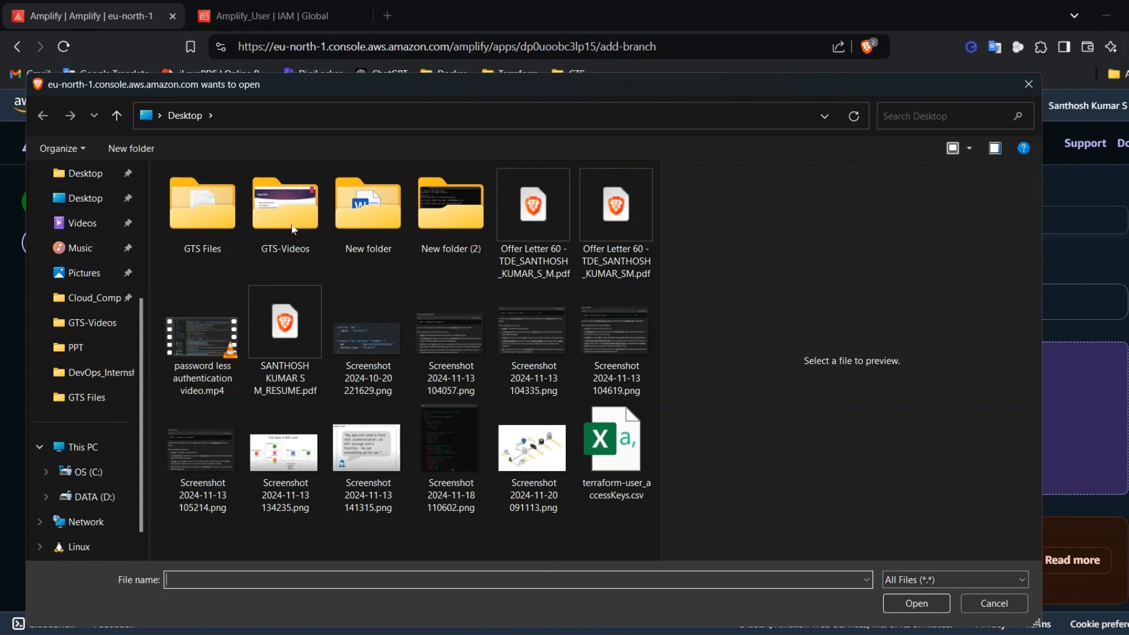
pyautogui.click(210, 231)
pyautogui.doubleClick(206, 224)
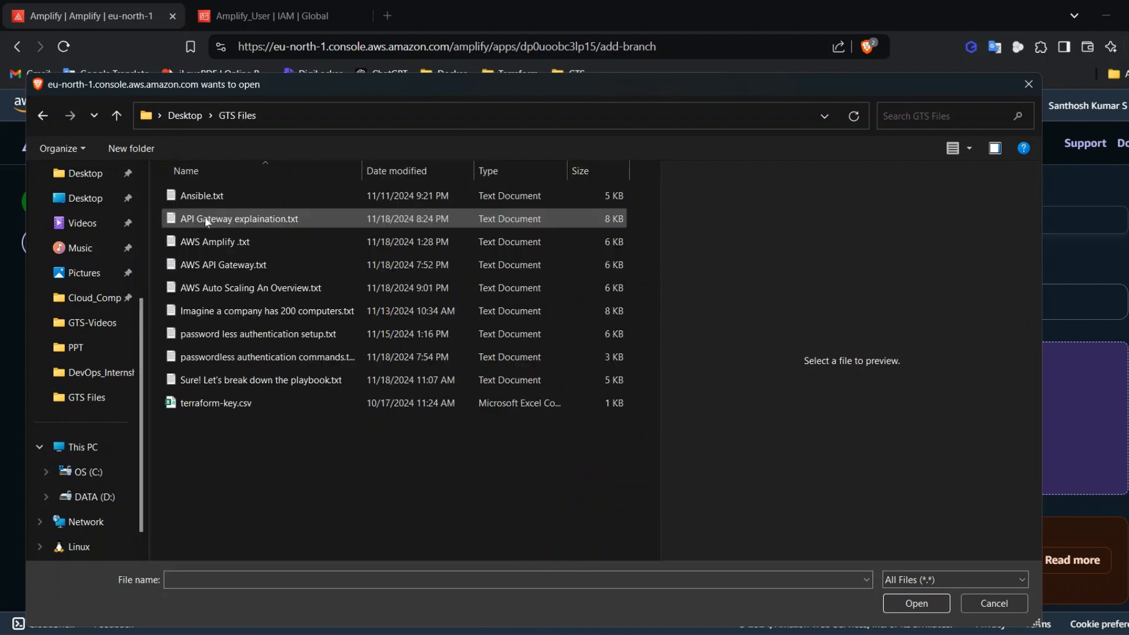
pyautogui.click(41, 115)
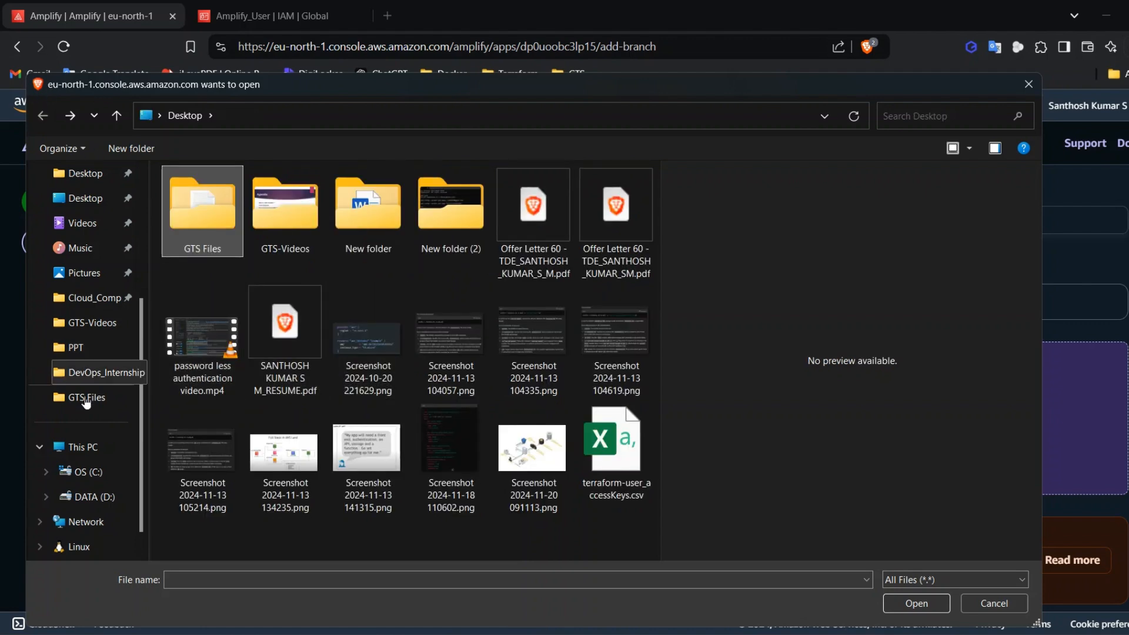
# Browse to the DevOps_Internship folder and look inside its AWS subfolder for the zip file
pyautogui.click(97, 372)
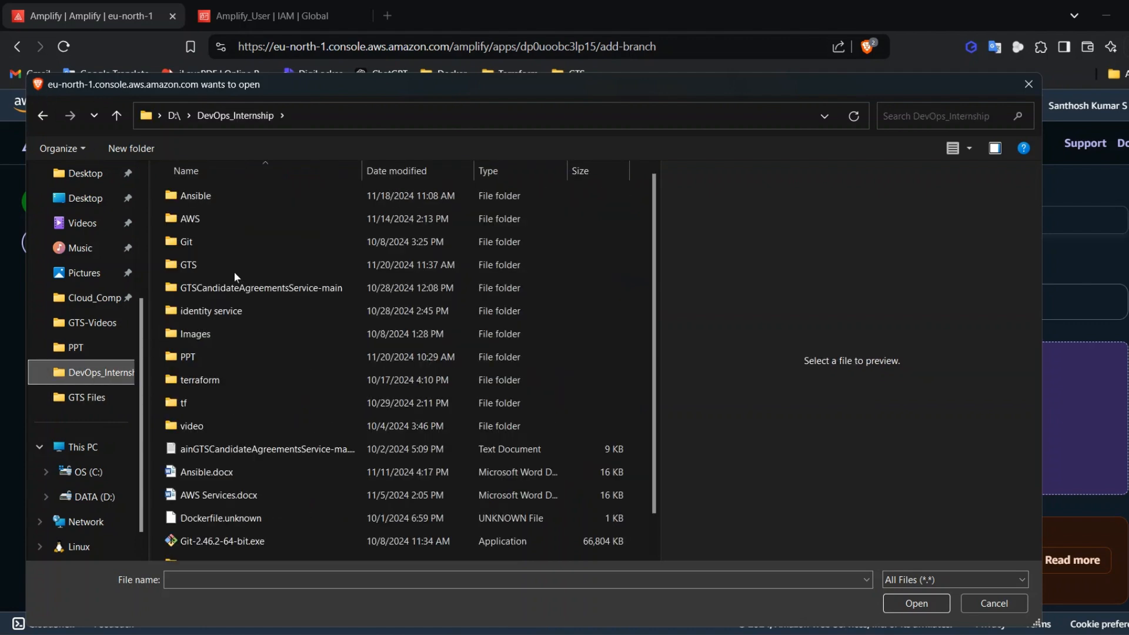
pyautogui.click(224, 219)
pyautogui.doubleClick(224, 220)
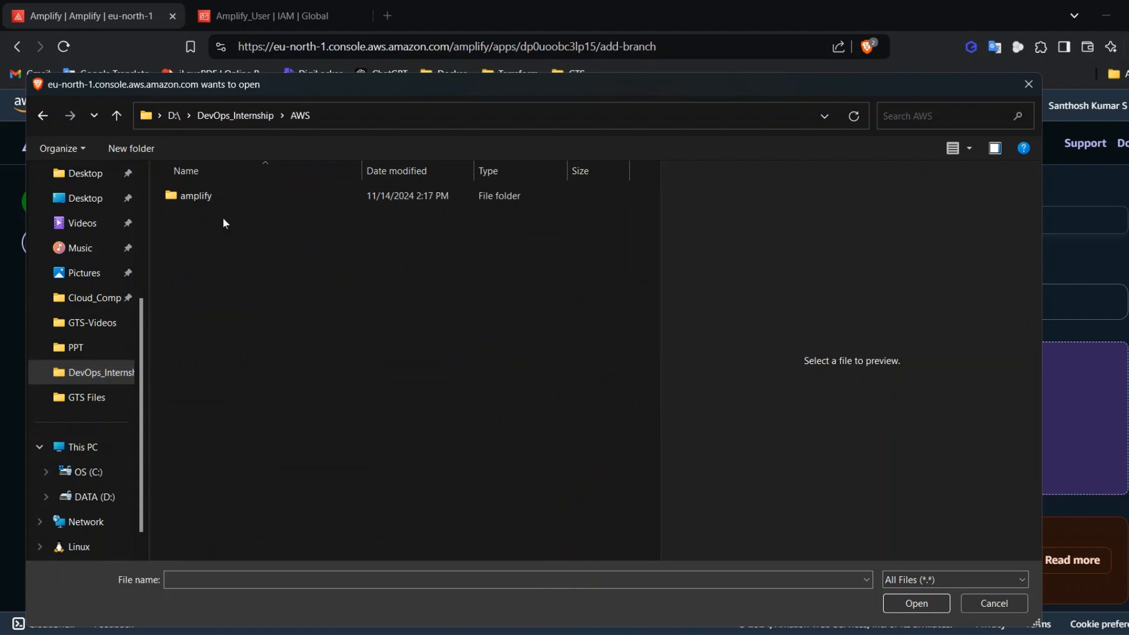
pyautogui.click(238, 199)
pyautogui.doubleClick(238, 200)
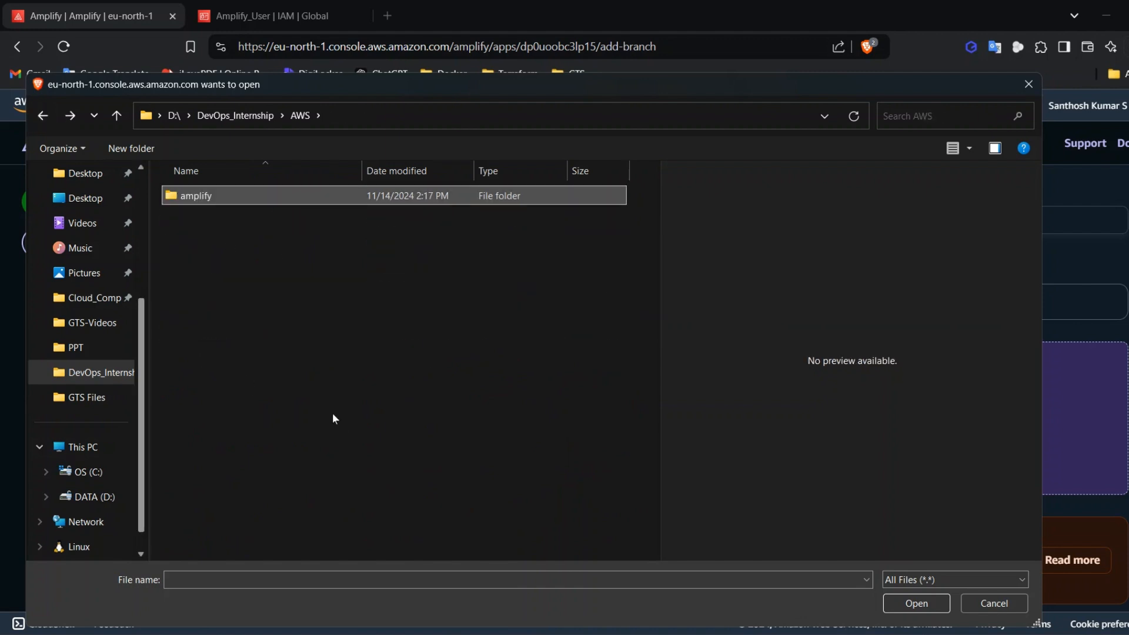
pyautogui.click(43, 115)
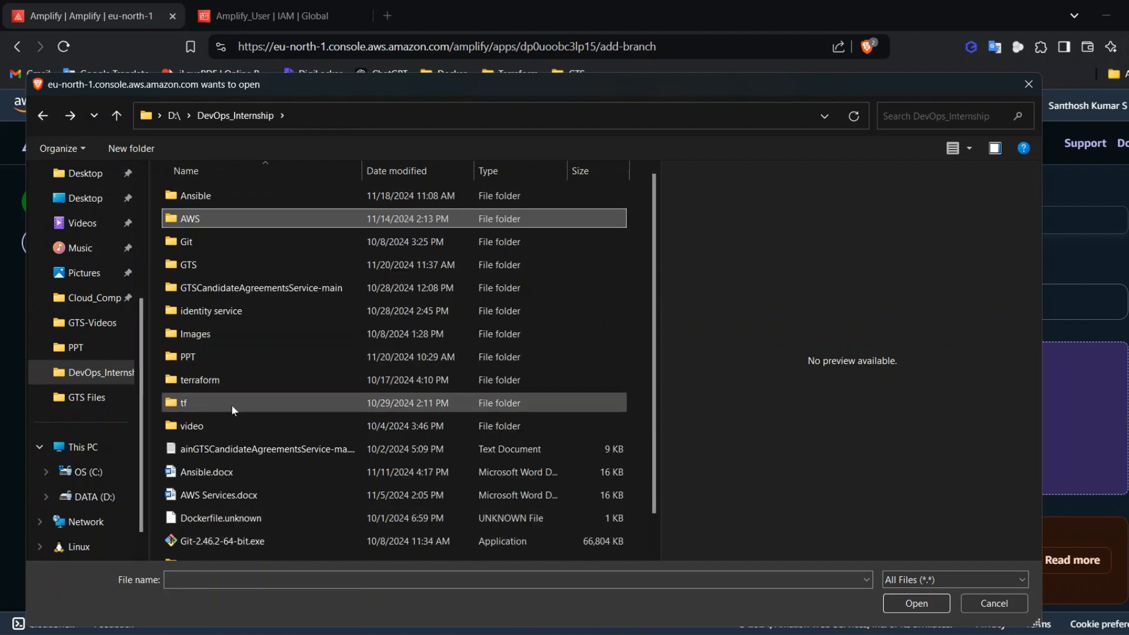
# Upload index.zip from the GTS folder, then save and deploy the staging branch
pyautogui.doubleClick(239, 267)
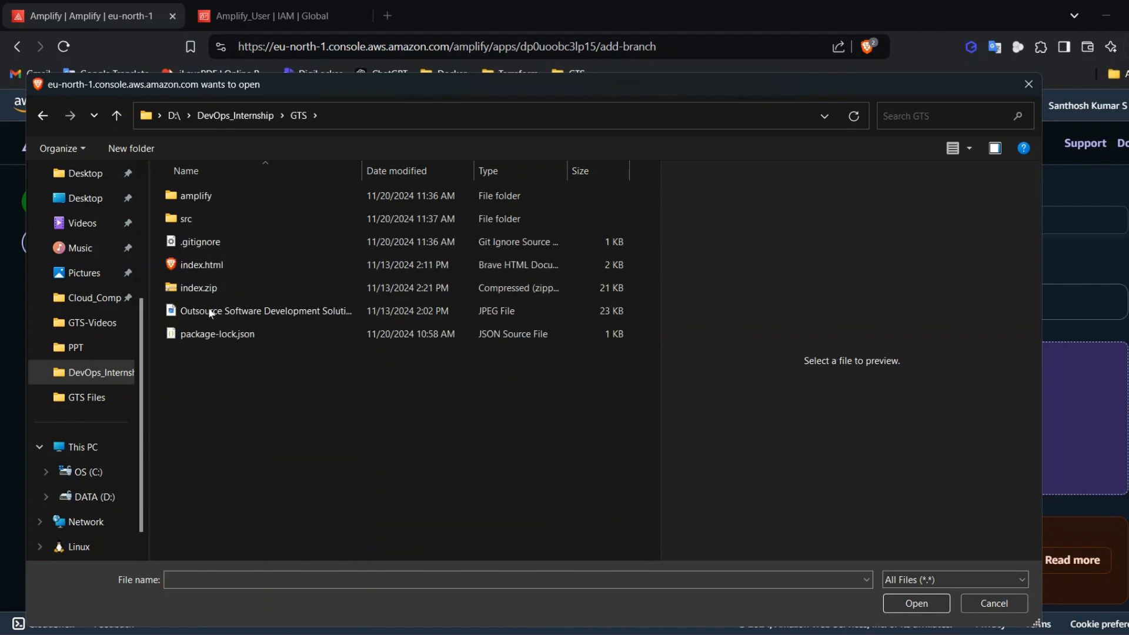
pyautogui.click(246, 291)
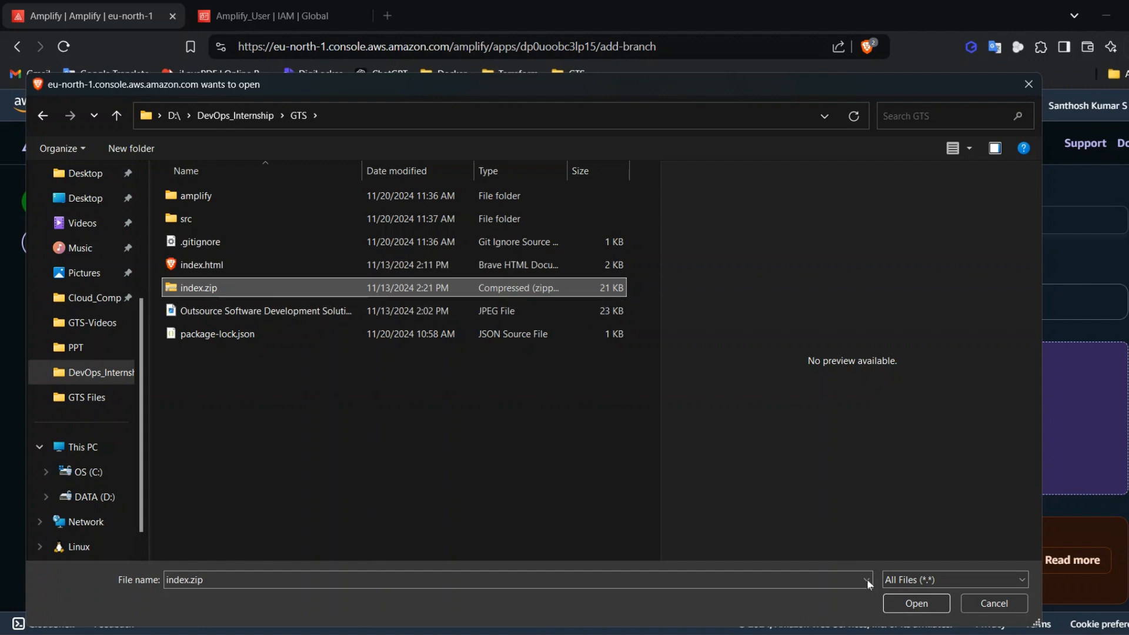
pyautogui.click(909, 604)
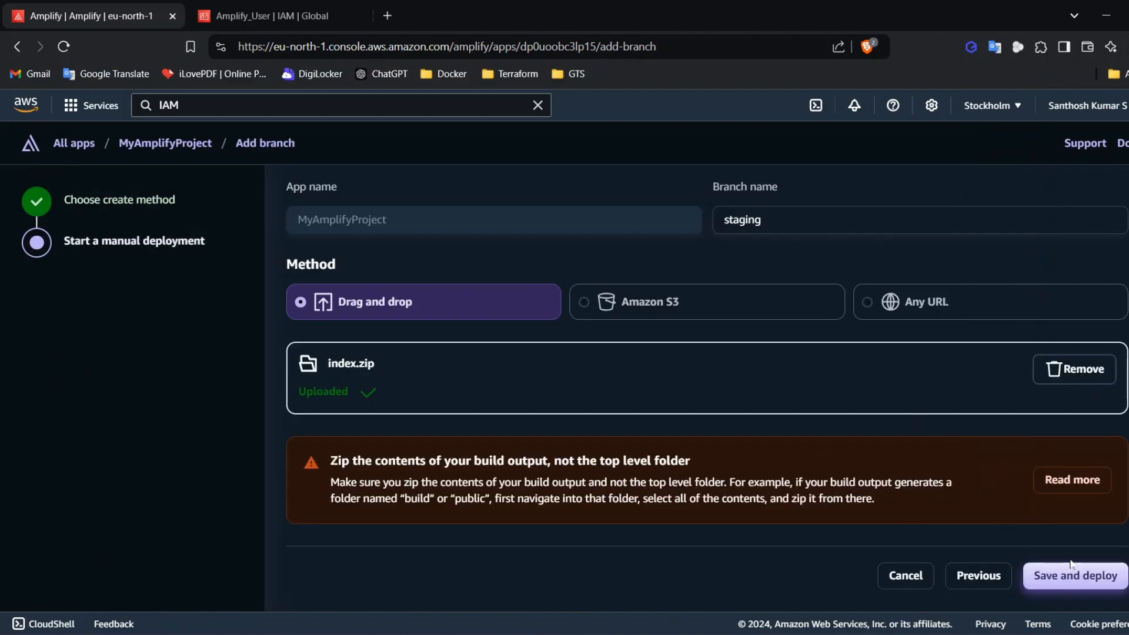
pyautogui.click(1081, 578)
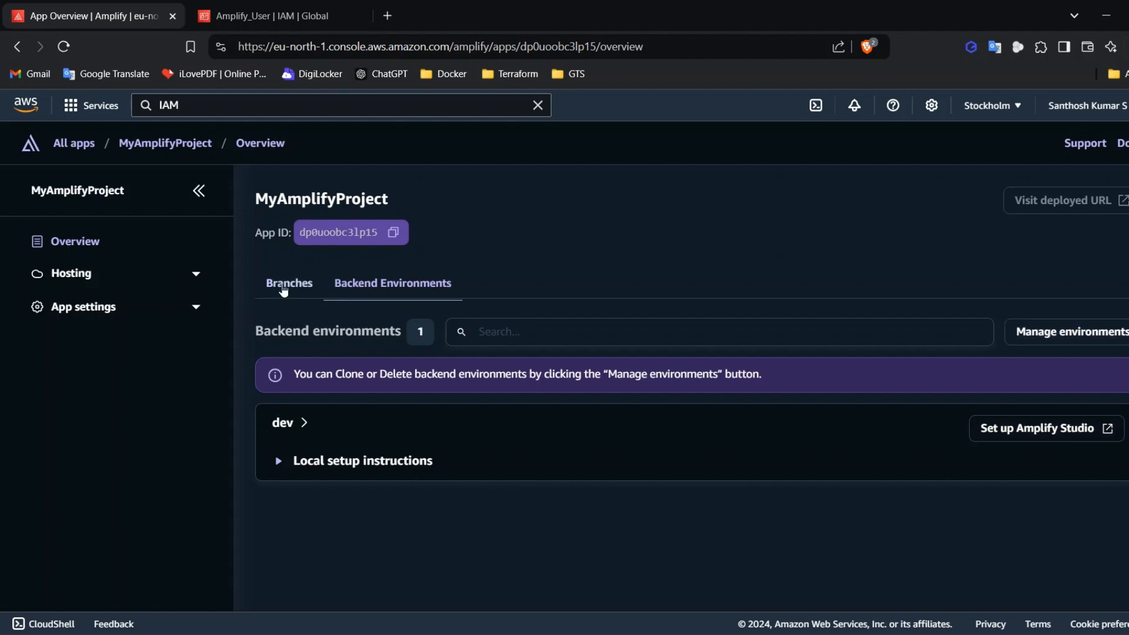
# View the staging branch's deployed website through its domain link and return to the app overview
pyautogui.click(283, 289)
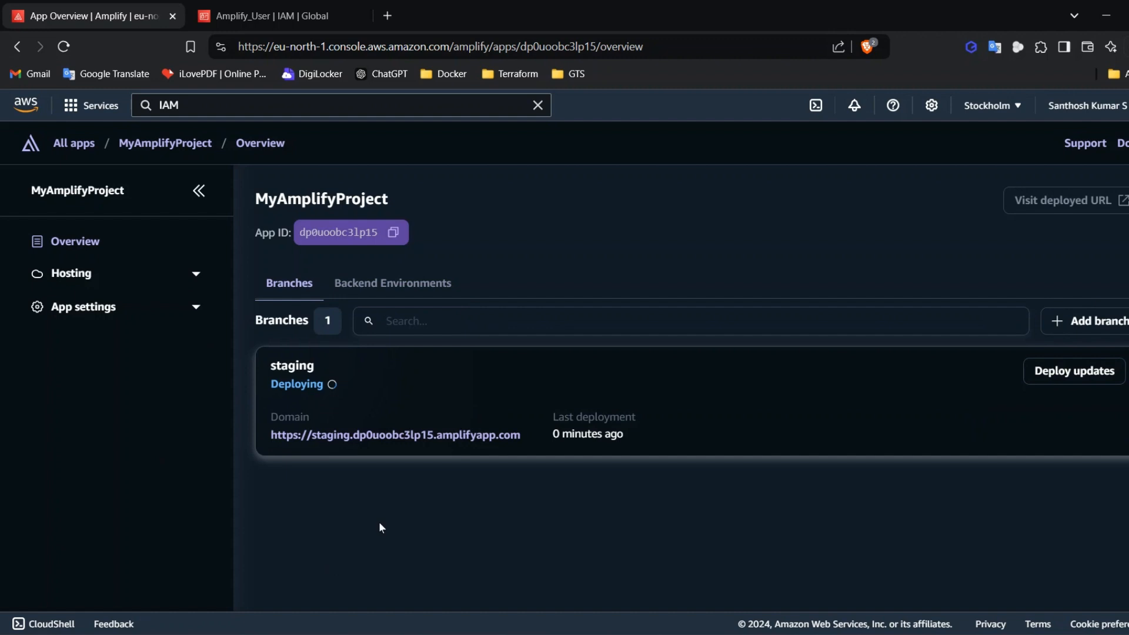
pyautogui.click(402, 435)
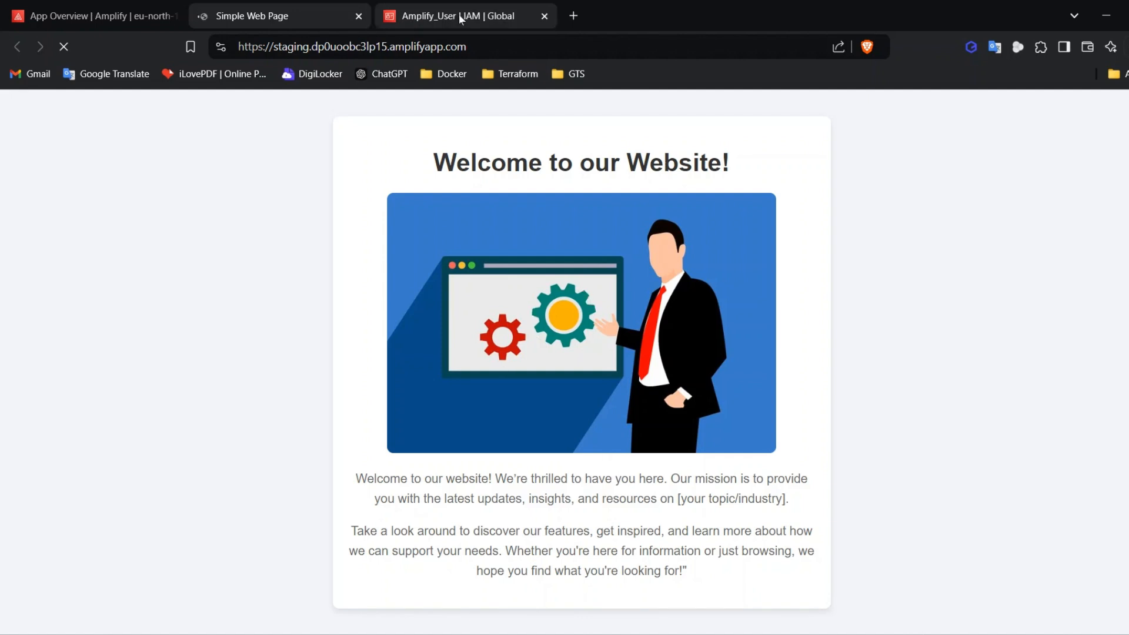
pyautogui.click(91, 11)
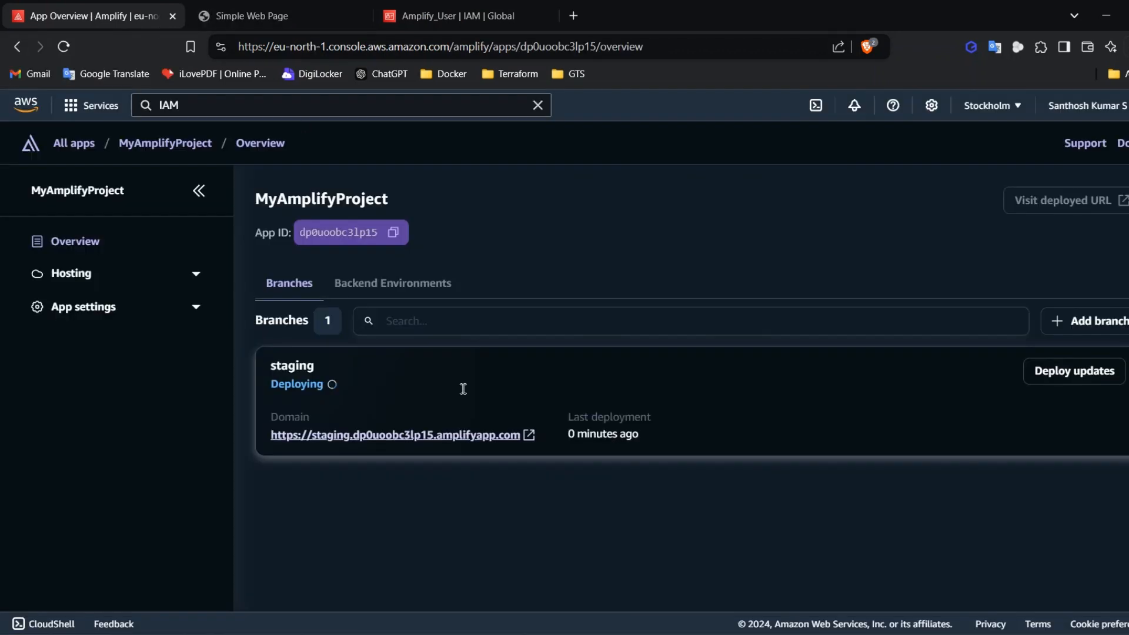
# Open the dev backend environment and review its latest deployment activity and backend editing instructions
pyautogui.click(412, 283)
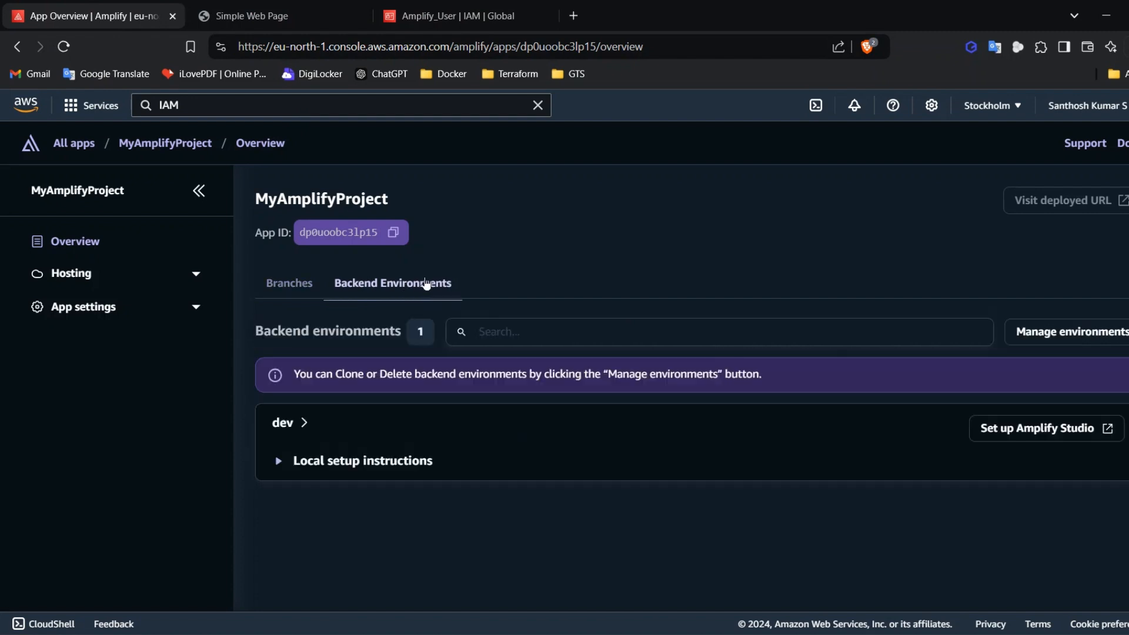
pyautogui.click(288, 429)
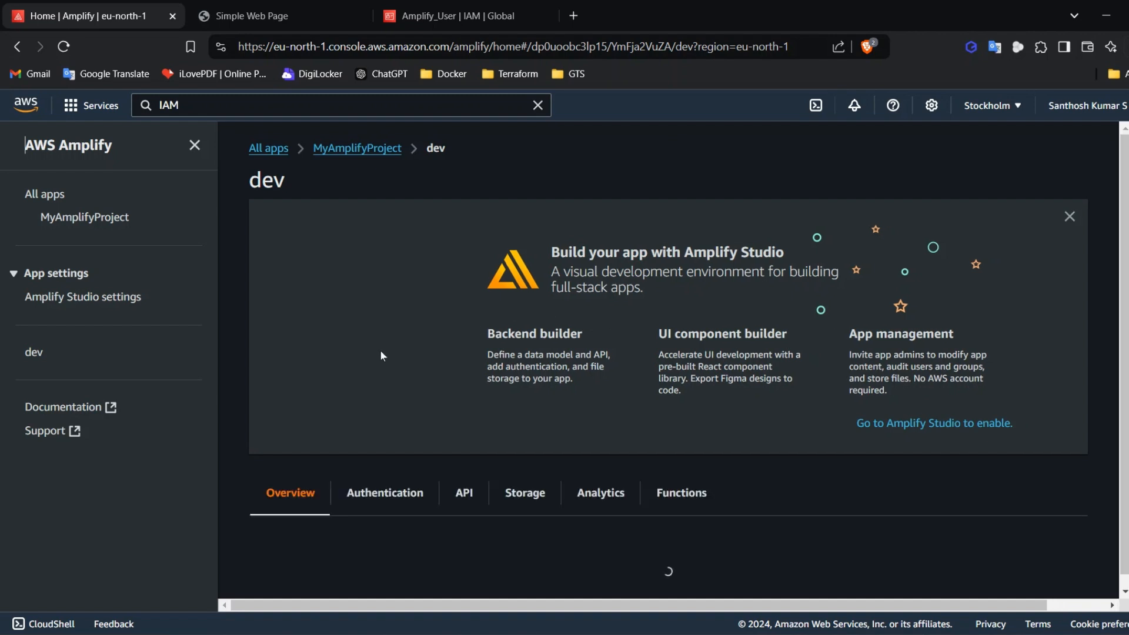
pyautogui.scroll(-1, 492, 374)
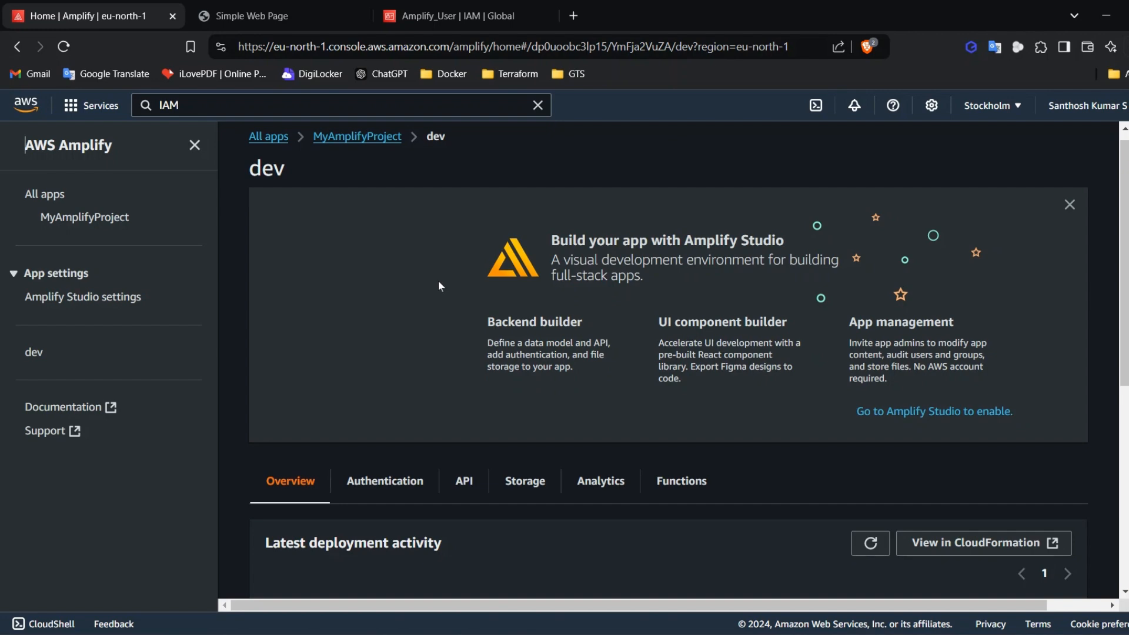
pyautogui.scroll(-4, 499, 291)
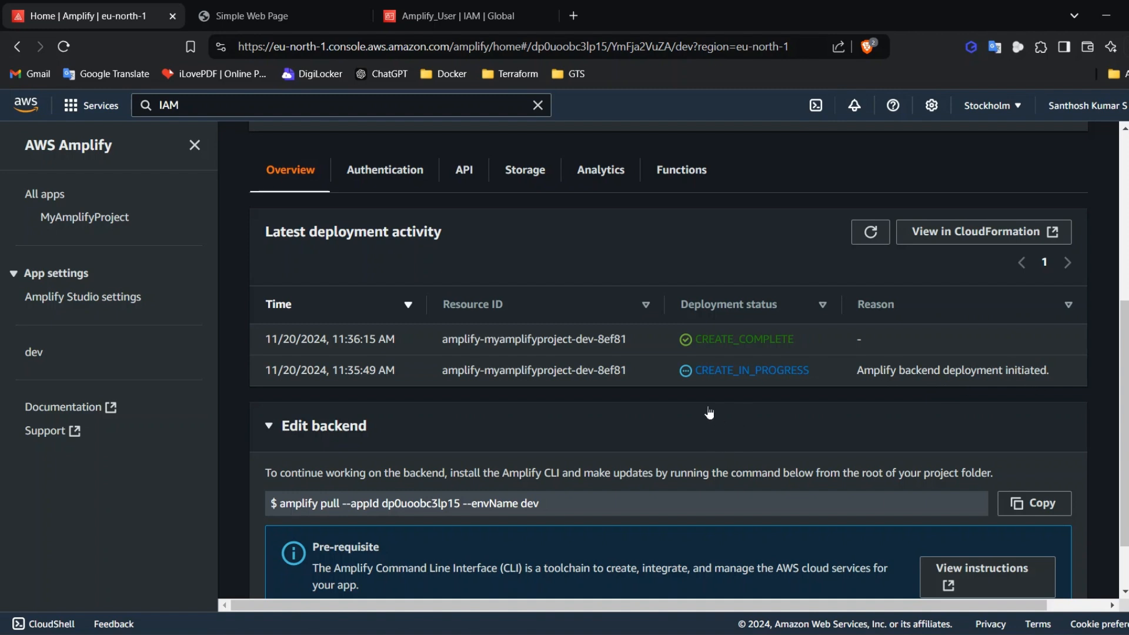
# Examine the API category of the dev backend, including the command for adding an API
pyautogui.click(460, 171)
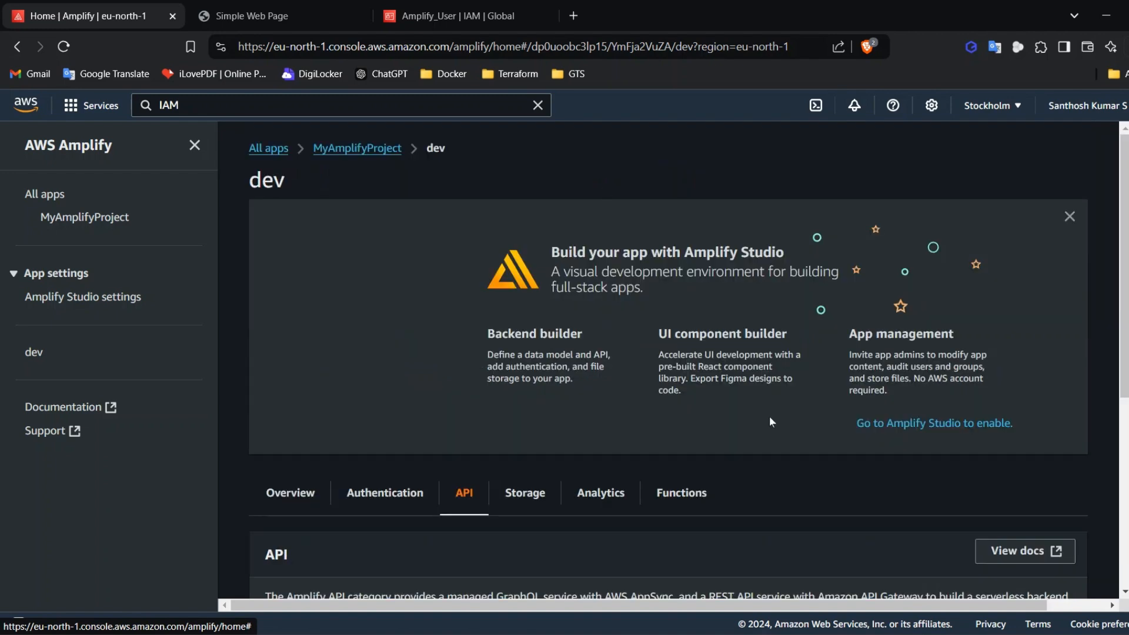
pyautogui.scroll(-3, 770, 414)
pyautogui.scroll(-3, 748, 390)
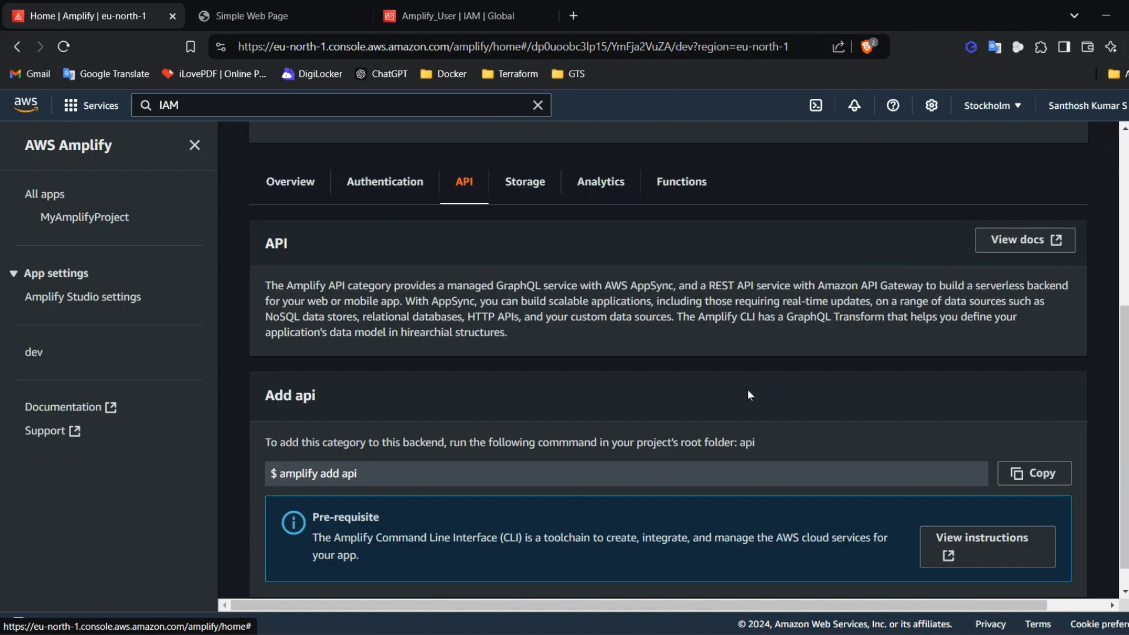
# Copy the amplify add api command from the Add api section, then switch to VS Code and clear the terminal
pyautogui.scroll(-1, 747, 389)
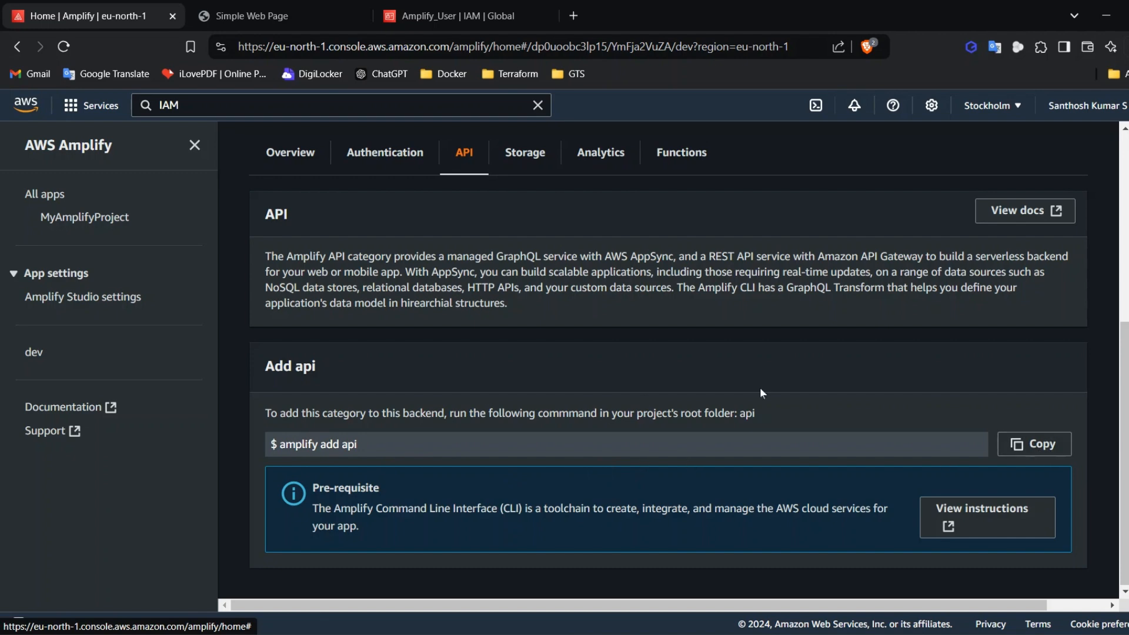
pyautogui.click(1034, 451)
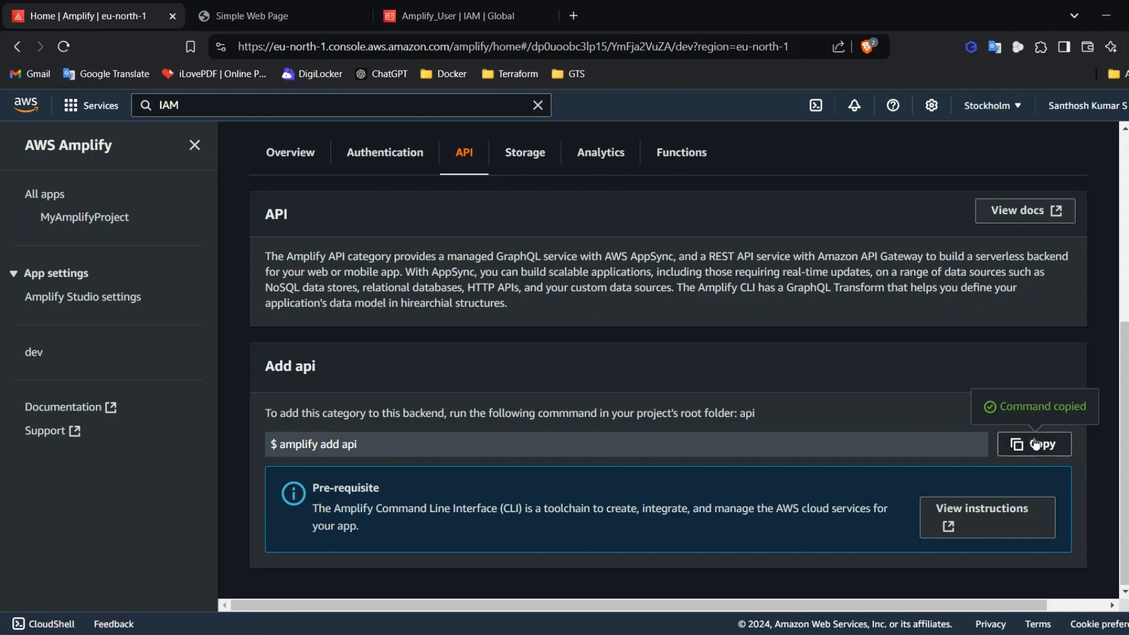
pyautogui.moveTo(835, 629)
pyautogui.click(835, 576)
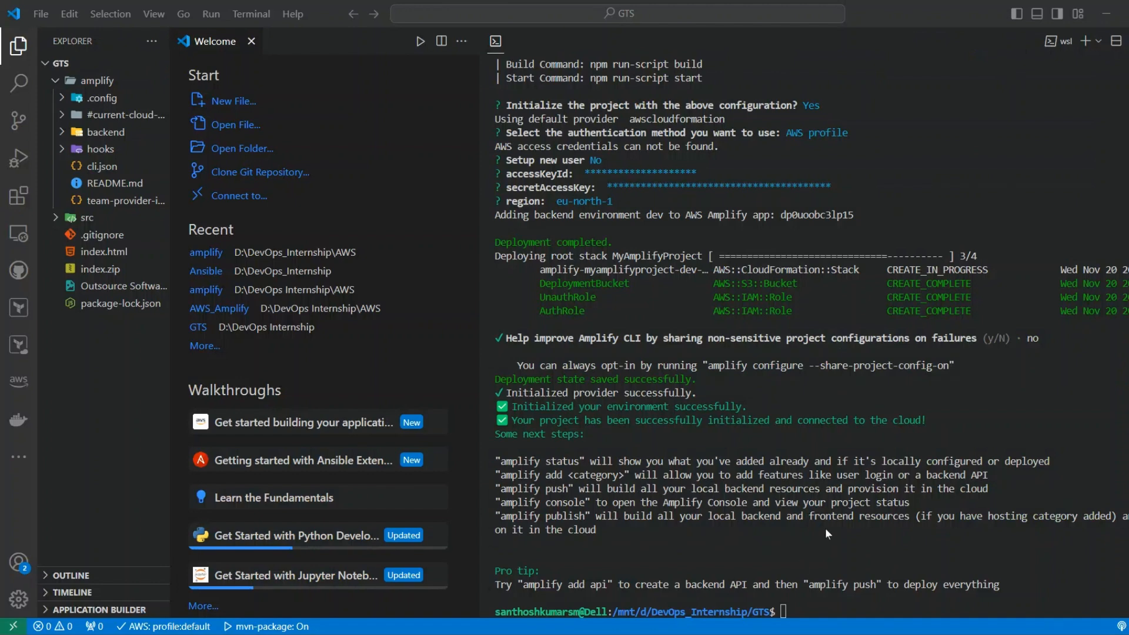
pyautogui.click(814, 610)
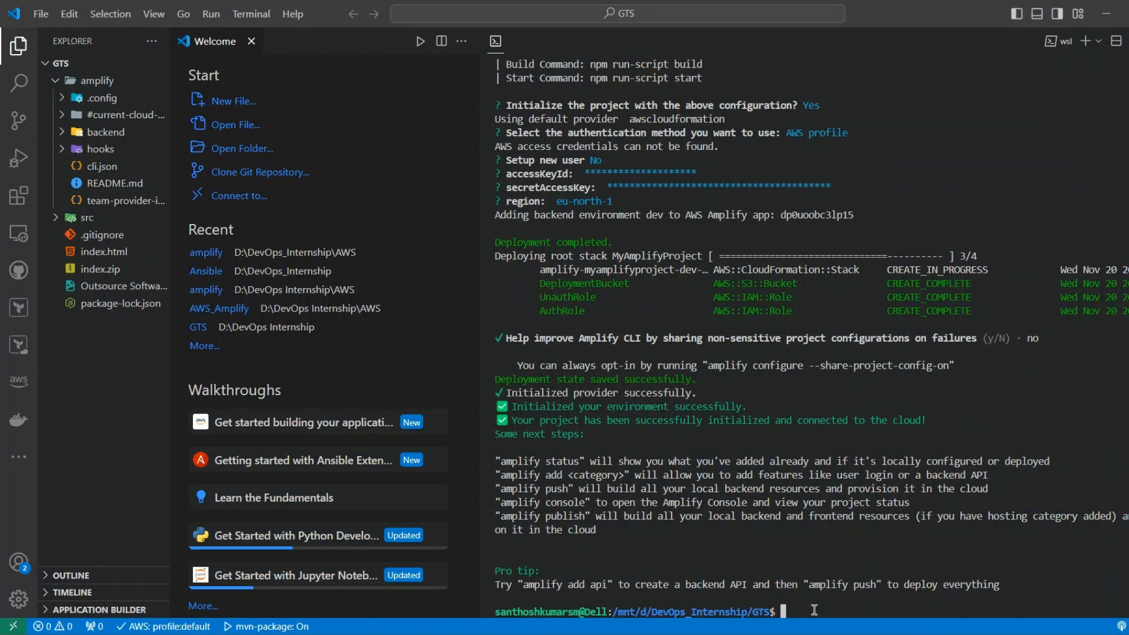
pyautogui.write('clear')
pyautogui.press('Return')
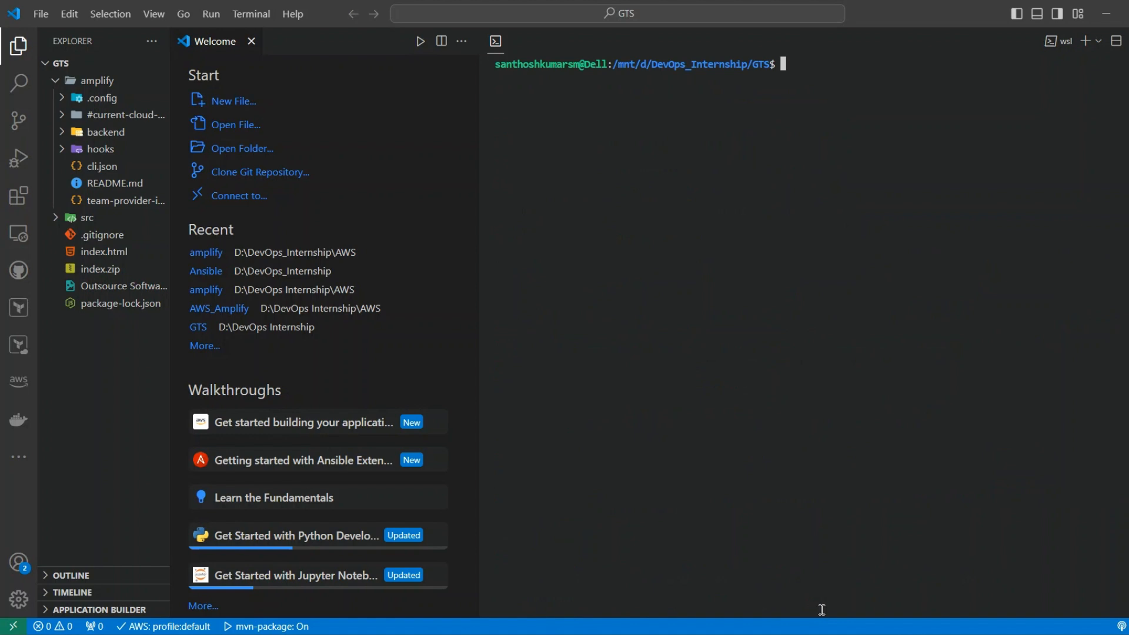
# Run amplify add api in the GTS project folder and choose REST as the service
pyautogui.hotkey('ctrl', 'v')
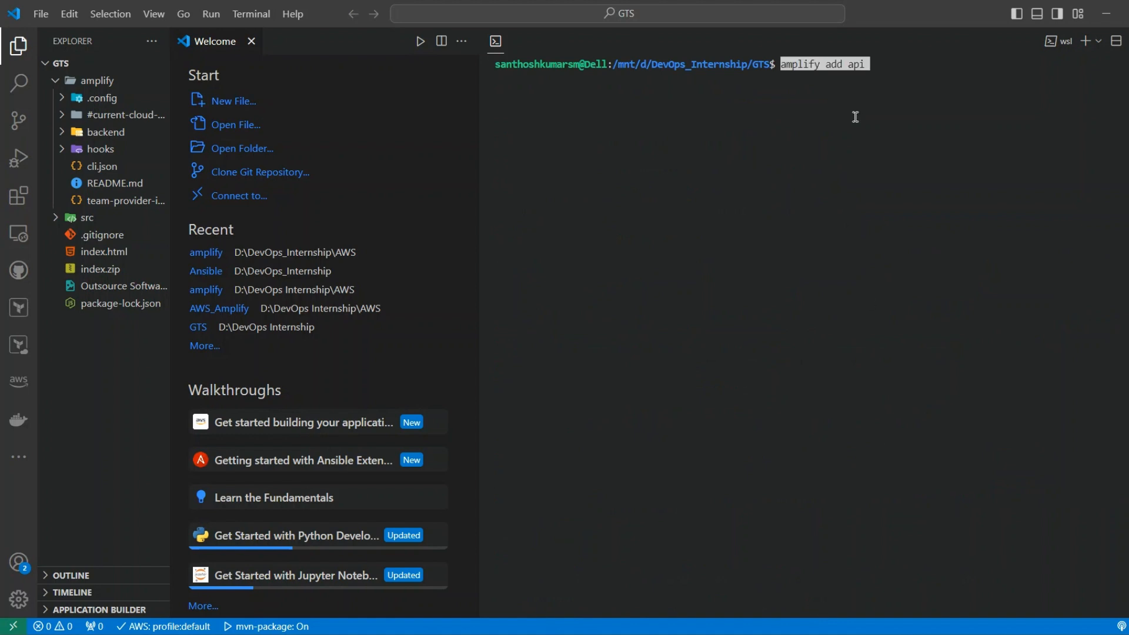
pyautogui.press('Return')
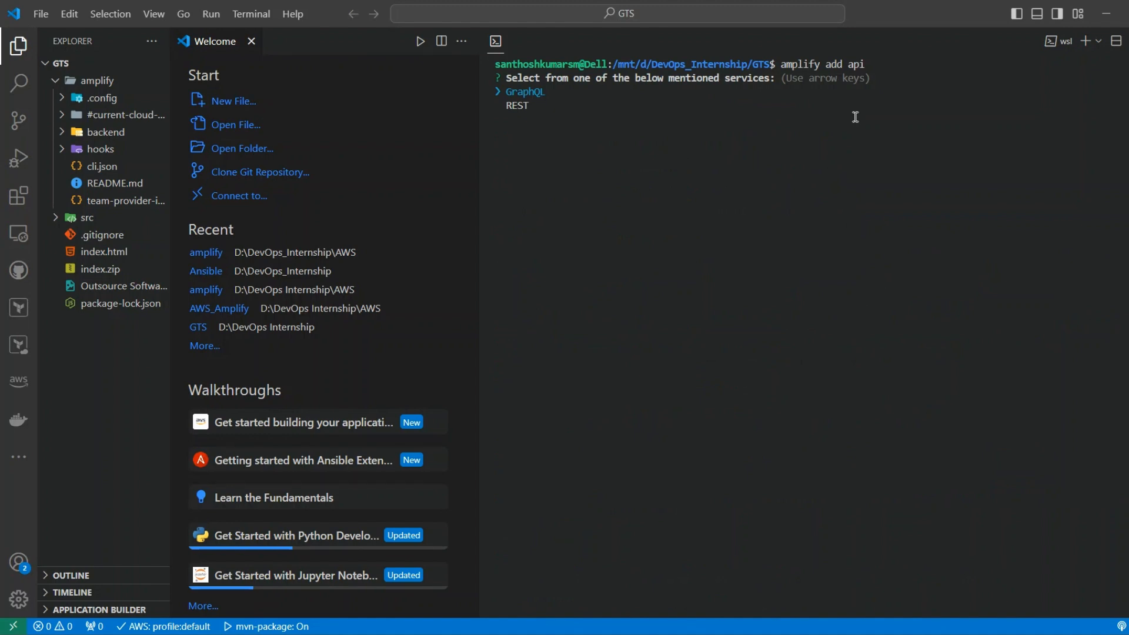
pyautogui.press('Down')
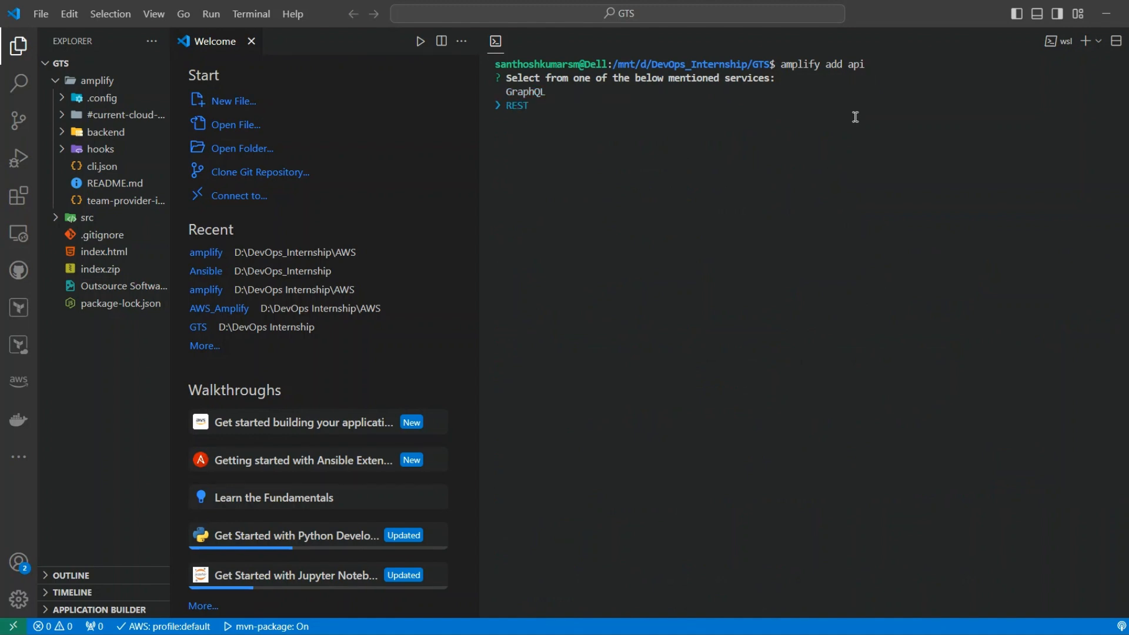
pyautogui.press('Return')
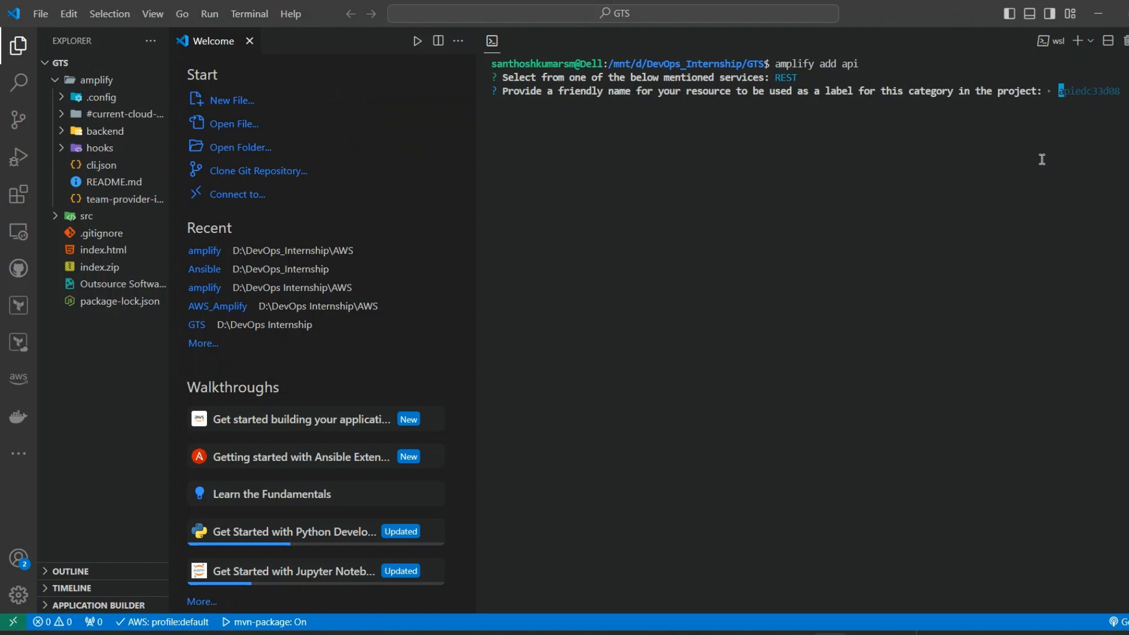
# Name the API resource MyAplifyAPI and accept /items as its path
pyautogui.doubleClick(1086, 91)
pyautogui.click(1087, 89)
pyautogui.write('jhbs')
pyautogui.press('BackSpace')
pyautogui.press('BackSpace')
pyautogui.press('BackSpace')
pyautogui.press('BackSpace')
pyautogui.write('MyAplifyAPI')
pyautogui.press('Return')
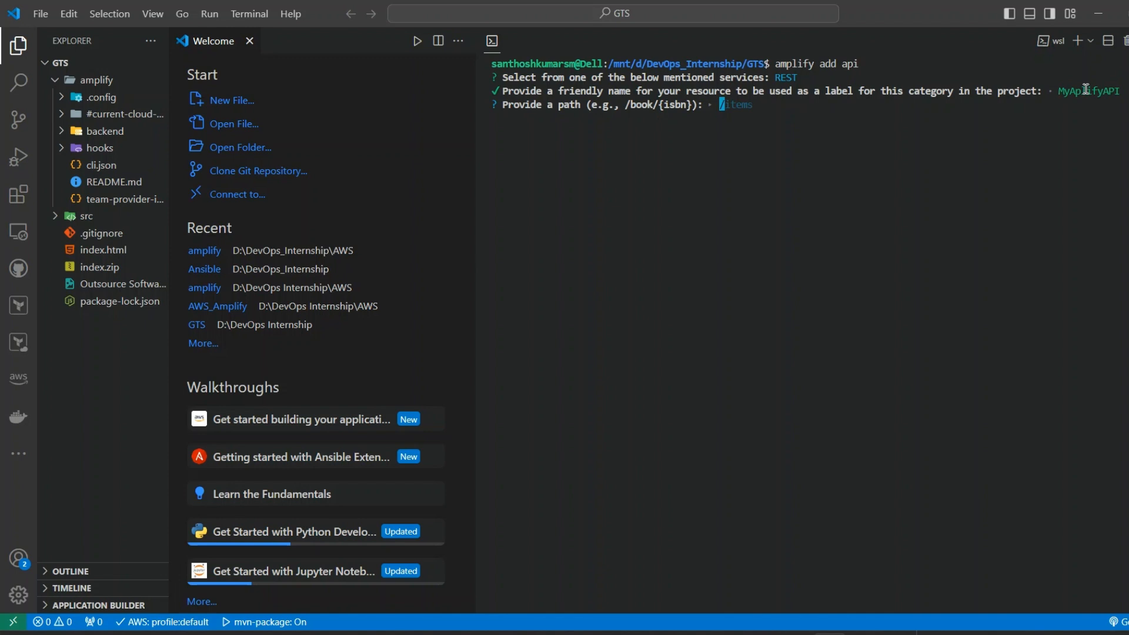
pyautogui.press('Return')
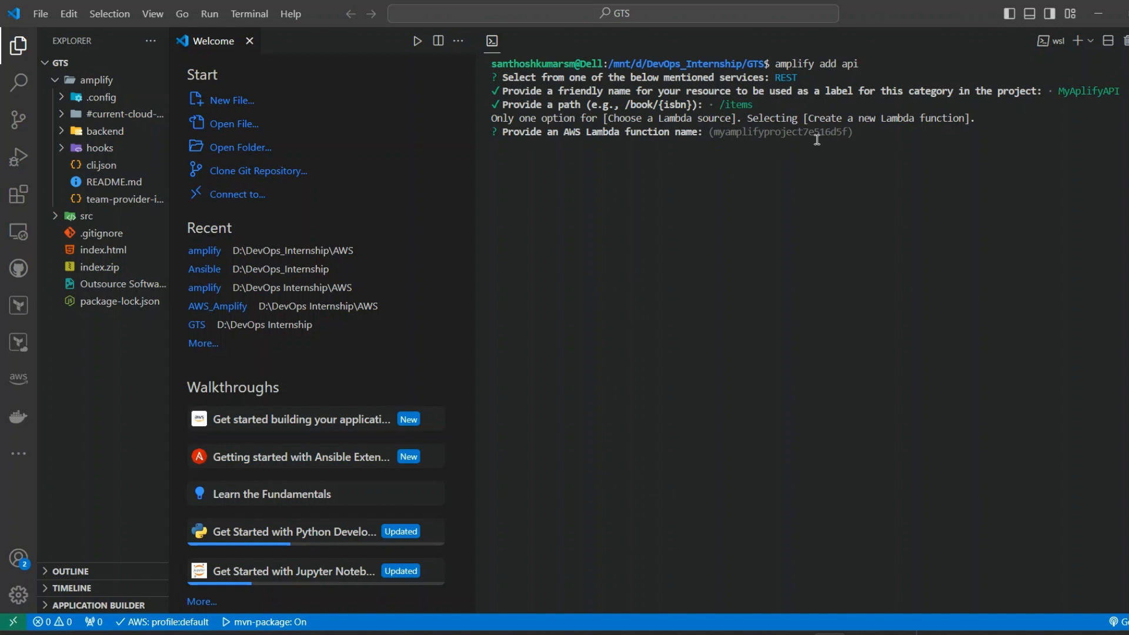
# Name the new AWS Lambda function MyAplifyLambda
pyautogui.write('j')
pyautogui.press('BackSpace')
pyautogui.write('MyAp')
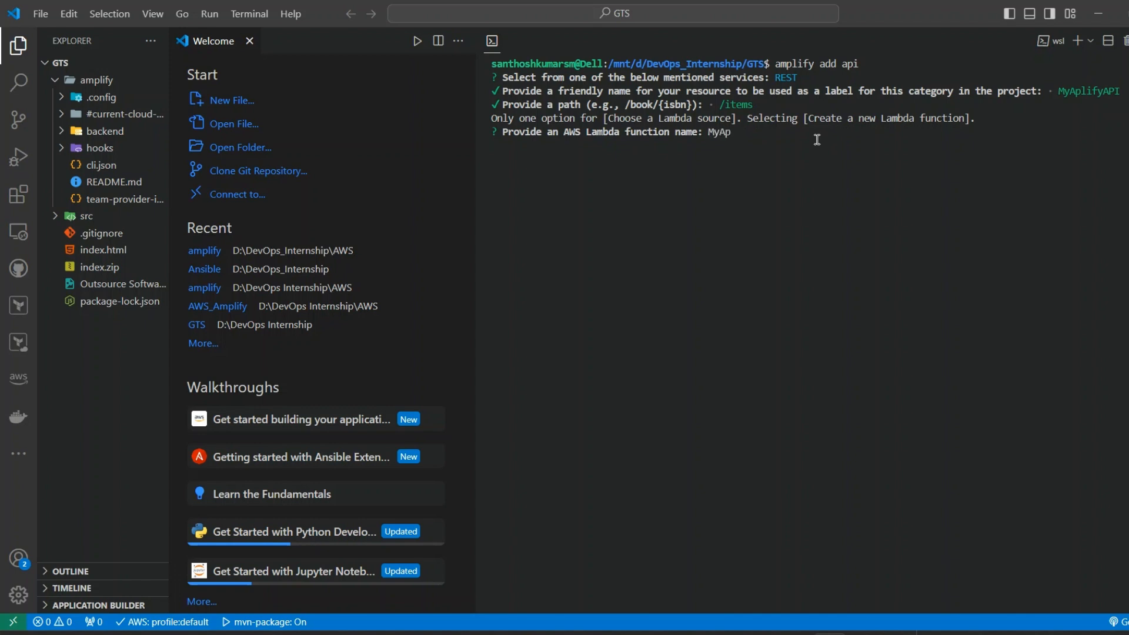
pyautogui.write('lif')
pyautogui.write('y')
pyautogui.write('Labmd')
pyautogui.press('BackSpace')
pyautogui.press('BackSpace')
pyautogui.press('BackSpace')
pyautogui.write('mbda')
pyautogui.press('Return')
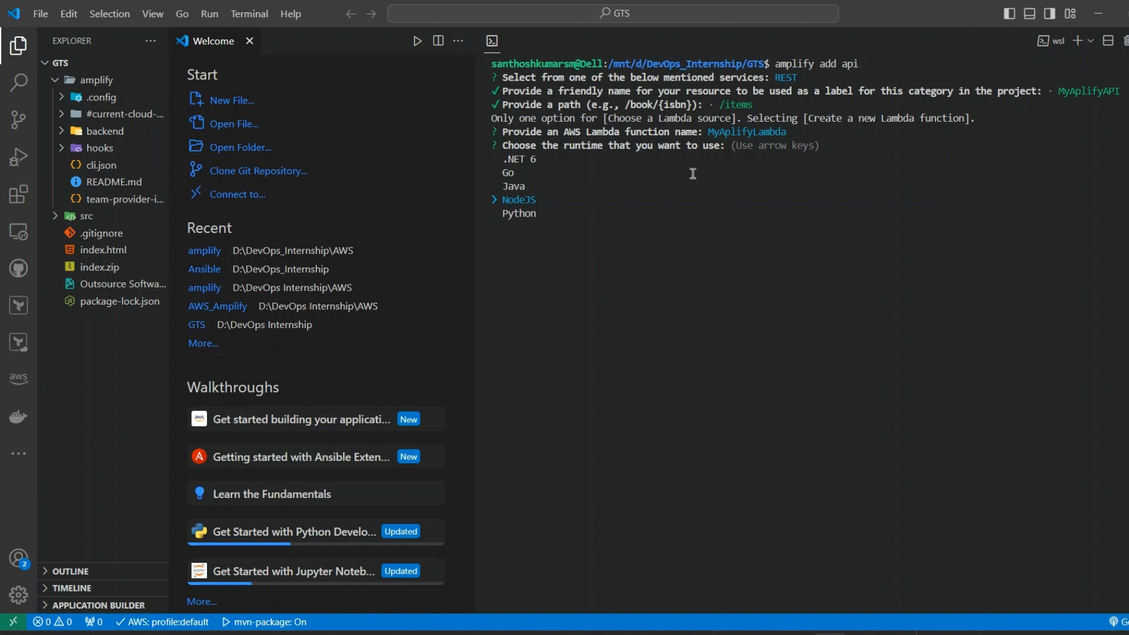
# Choose the NodeJS runtime and Hello World template for the function, declining advanced settings and local editing
pyautogui.press('Down')
pyautogui.press('Up')
pyautogui.press('Return')
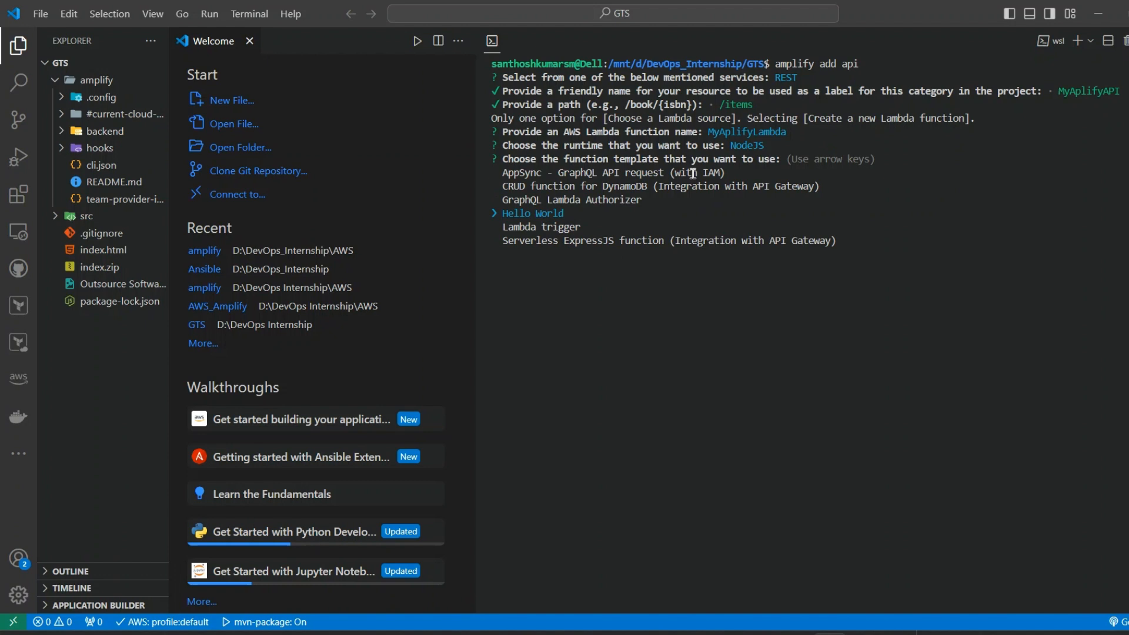
pyautogui.press('Return')
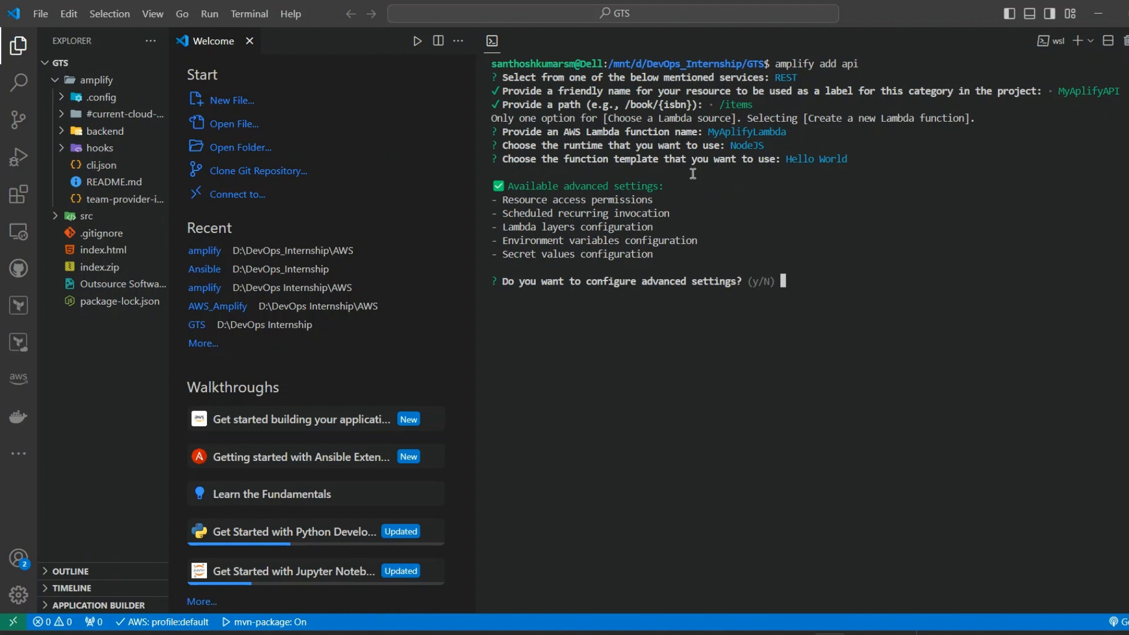
pyautogui.write('N')
pyautogui.press('Return')
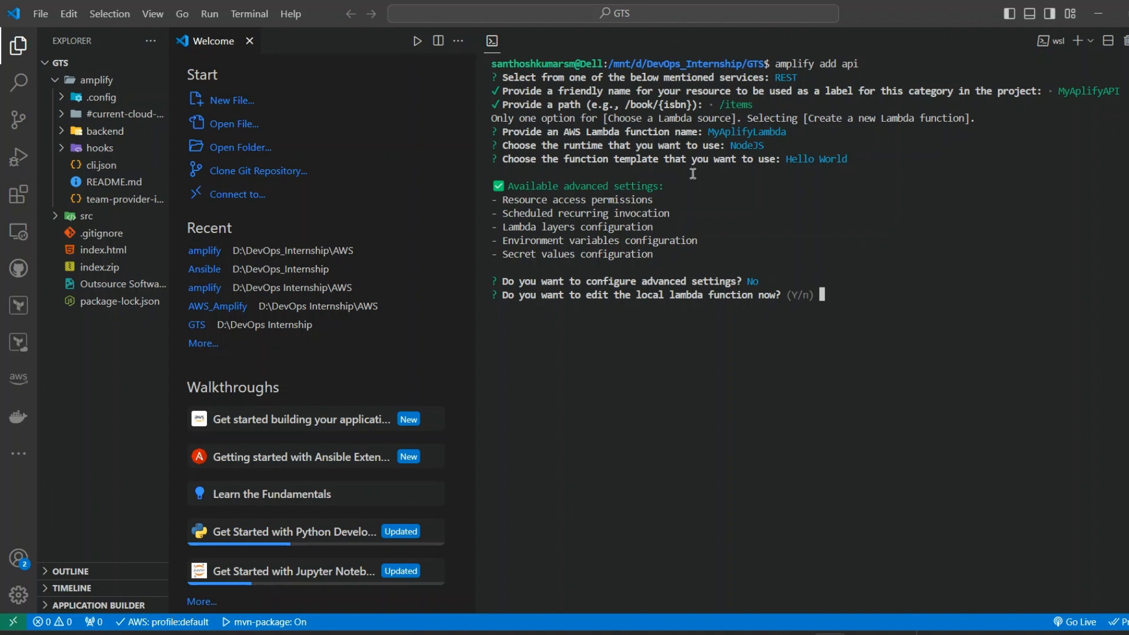
pyautogui.write('n')
pyautogui.press('Return')
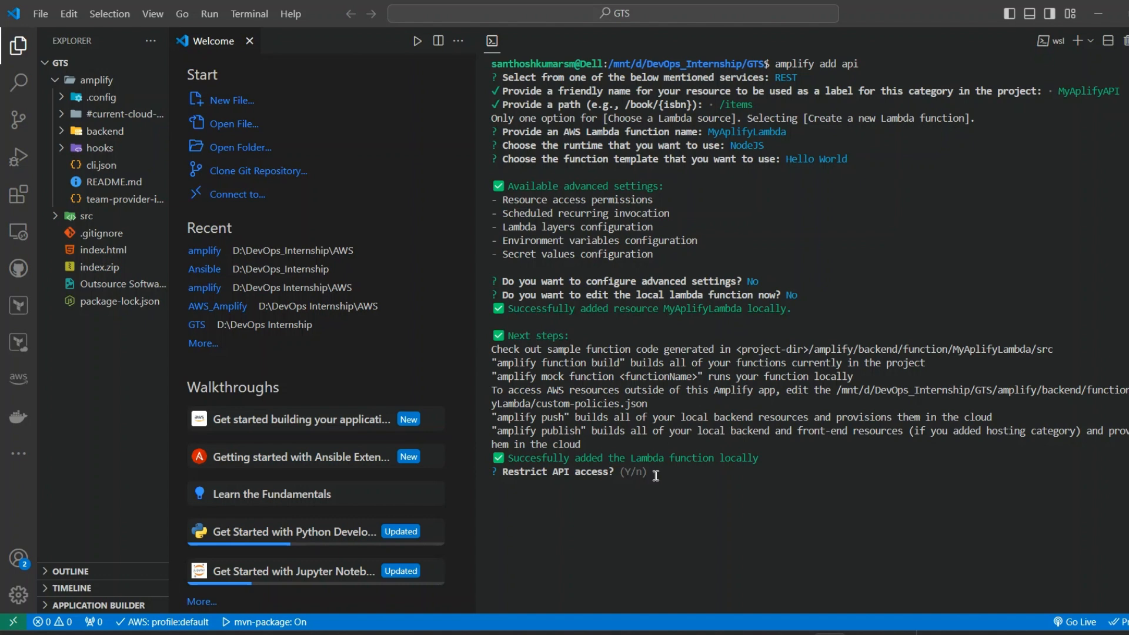
# Finish the API setup without restricting API access or adding another path
pyautogui.write('n')
pyautogui.press('Return')
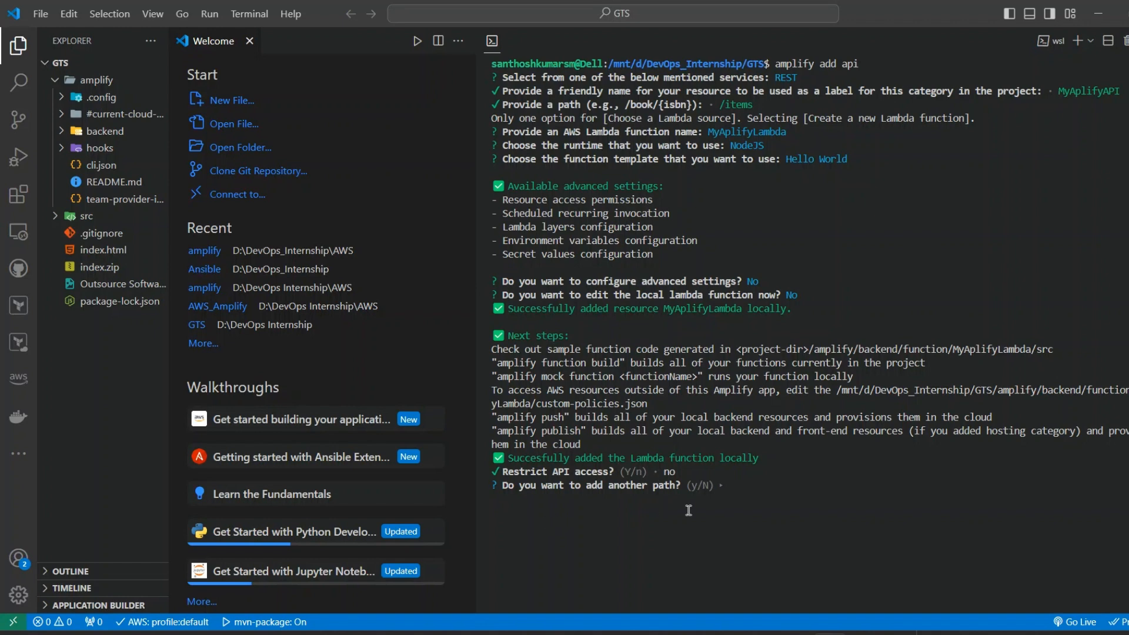
pyautogui.write('n')
pyautogui.press('Return')
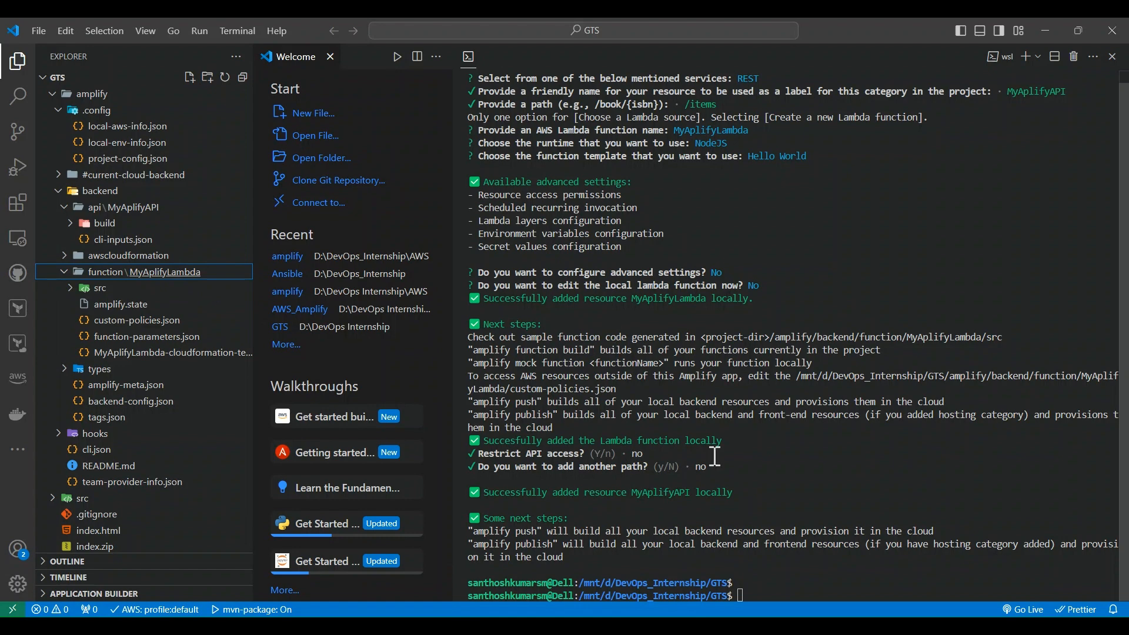
# Run amplify push and confirm deployment of the Lambda function and API to the dev environment
pyautogui.click(801, 592)
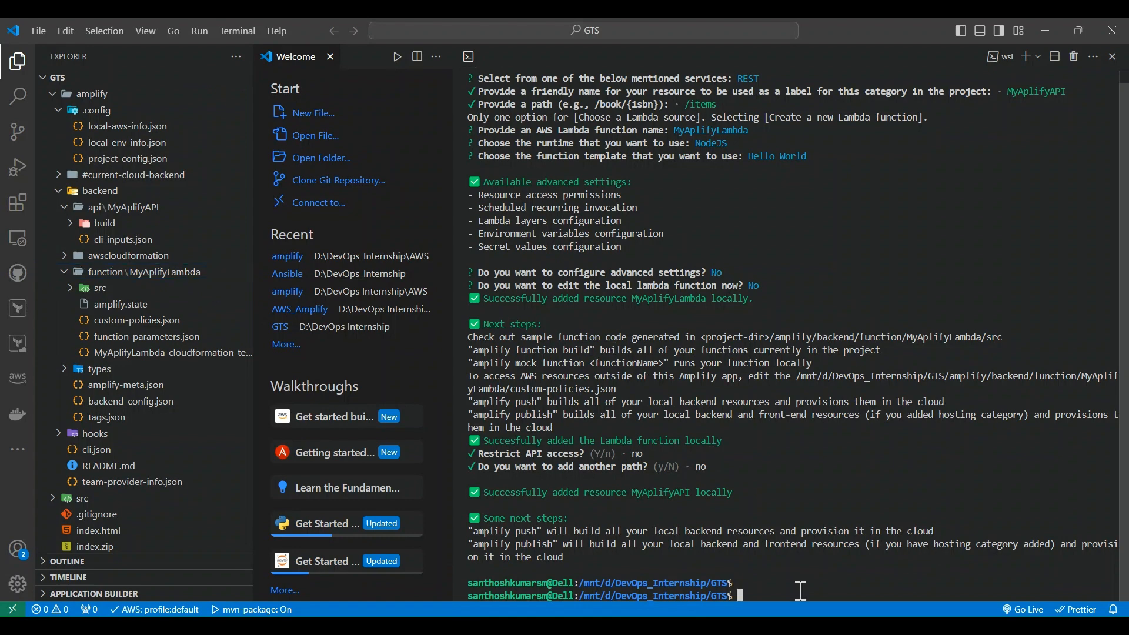
pyautogui.write('amplify push')
pyautogui.press('Return')
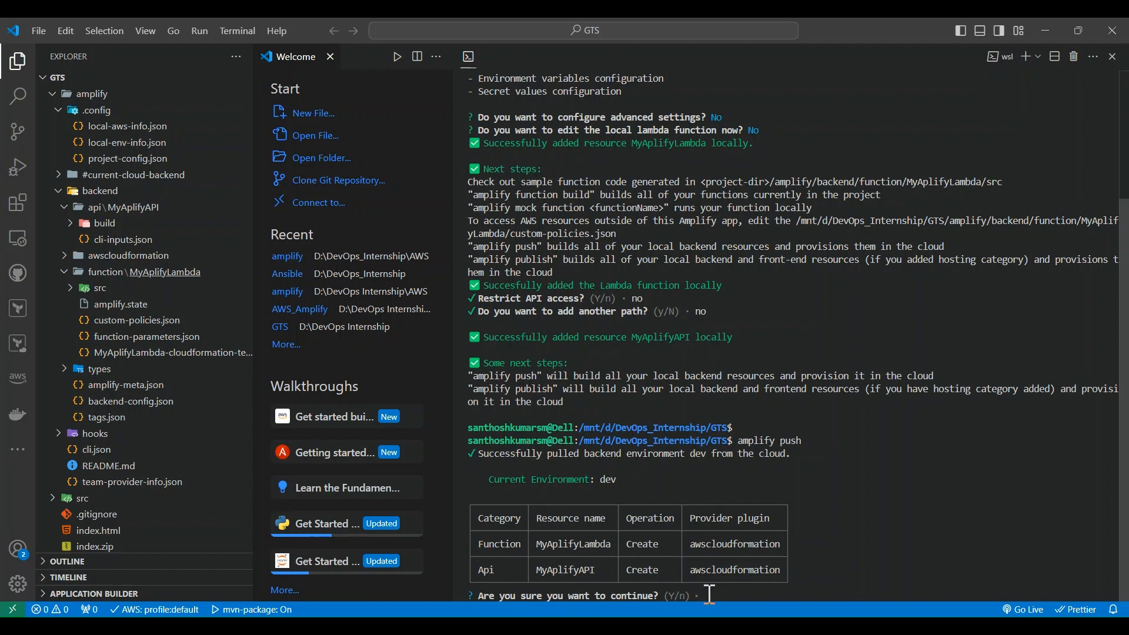
pyautogui.press('Return')
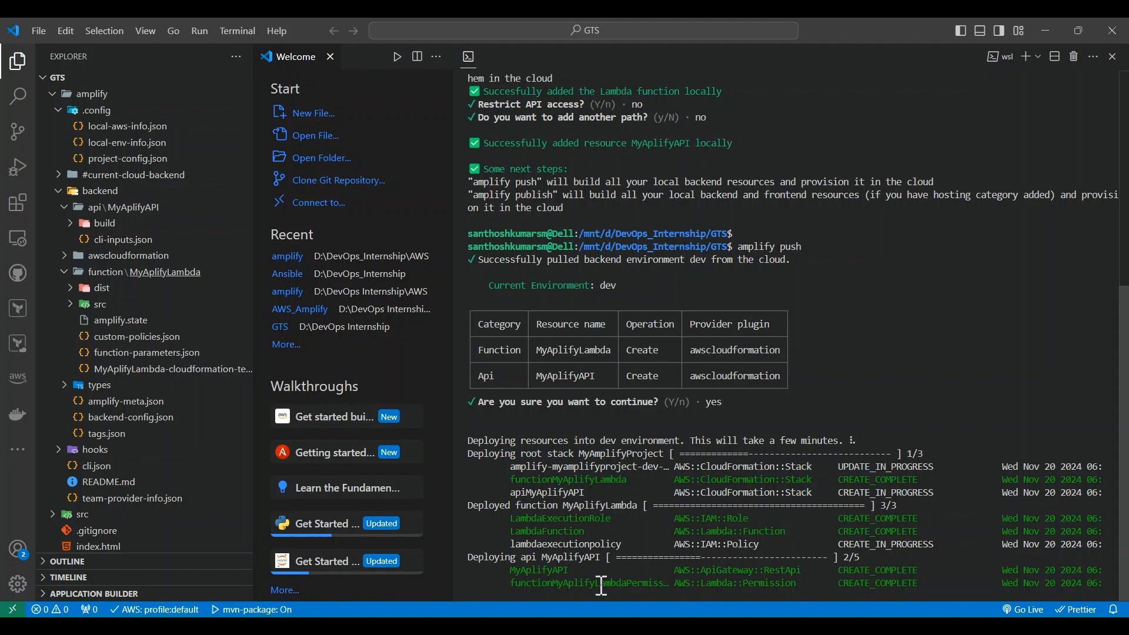
pyautogui.press('Right')
pyautogui.write('000000')
pyautogui.press('Right')
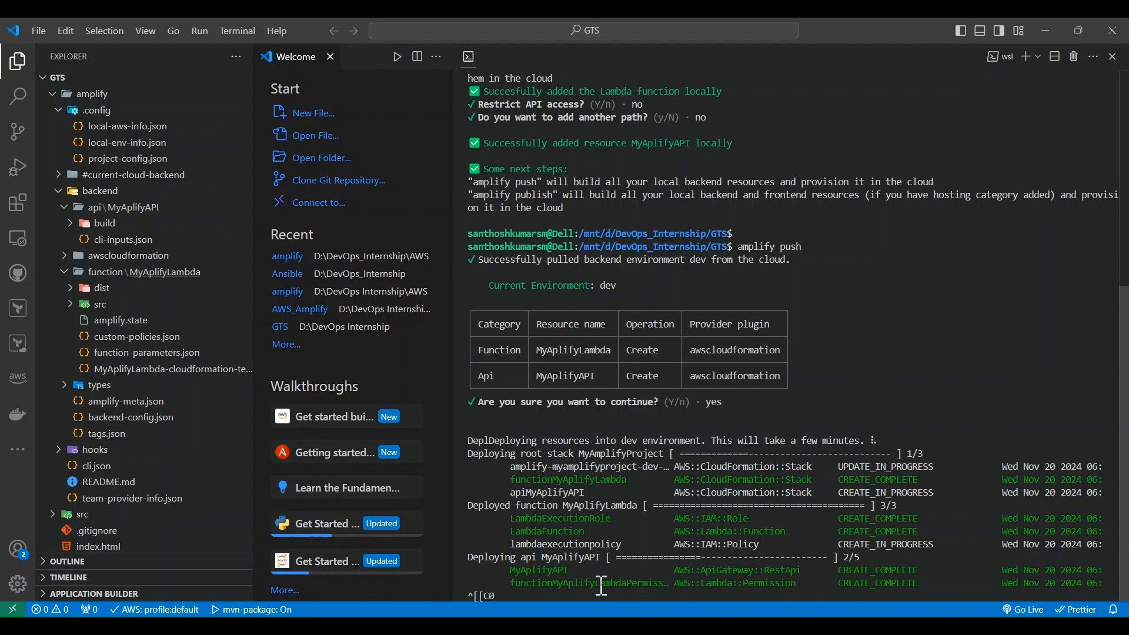
pyautogui.write('0000000')
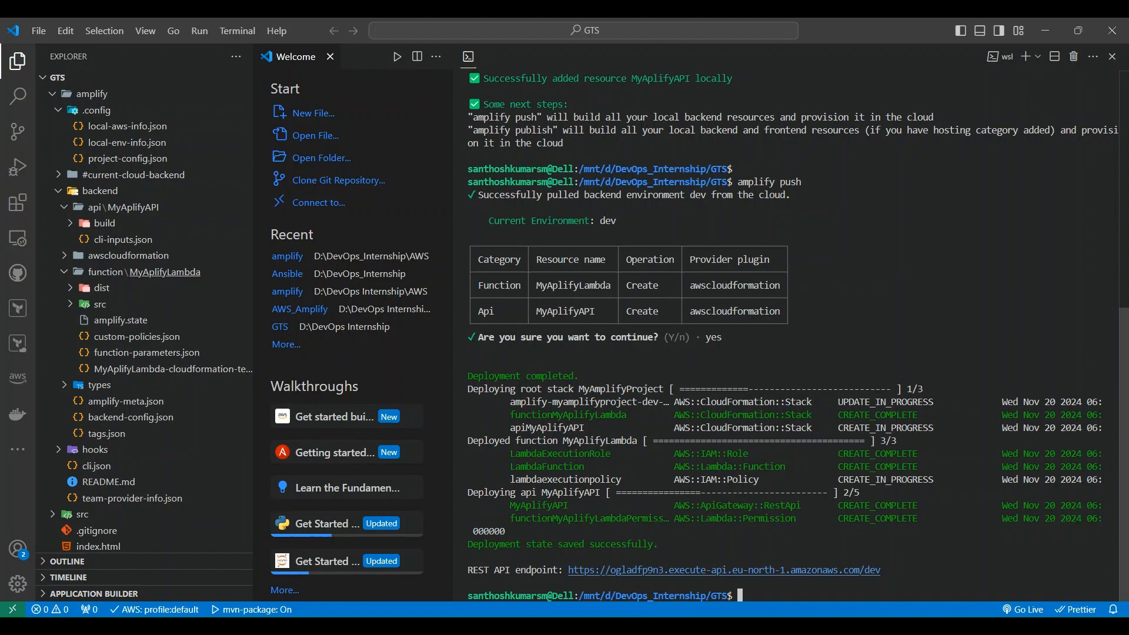
# Switch to the AWS console in Microsoft Edge and open the Lambda functions list to check the deployed function
pyautogui.hotkey('alt', 'Tab')
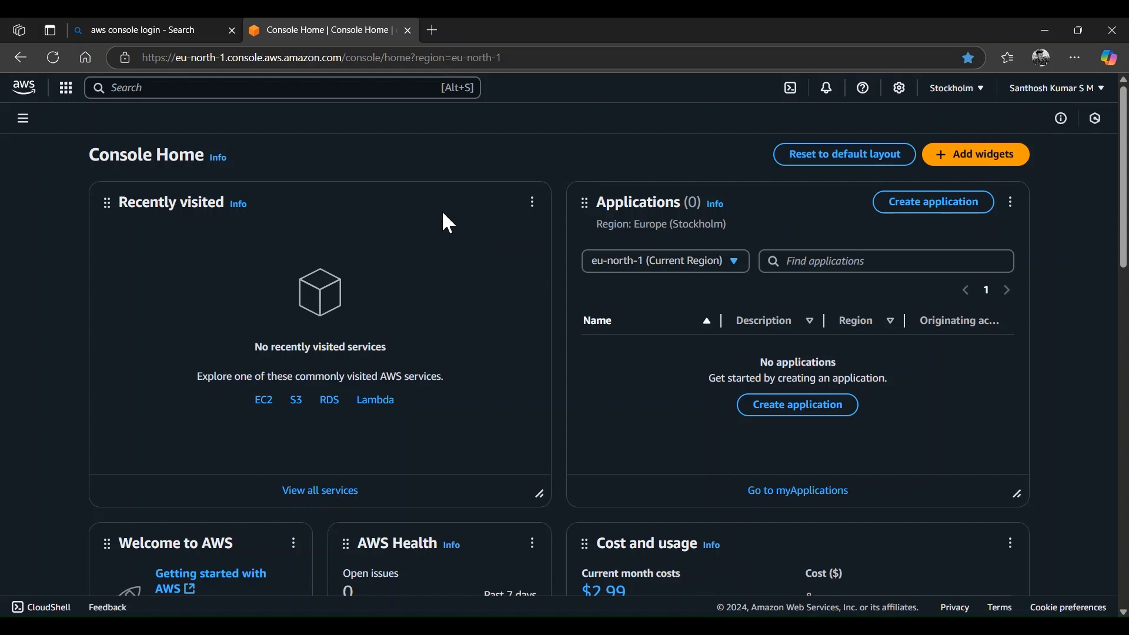
pyautogui.click(379, 403)
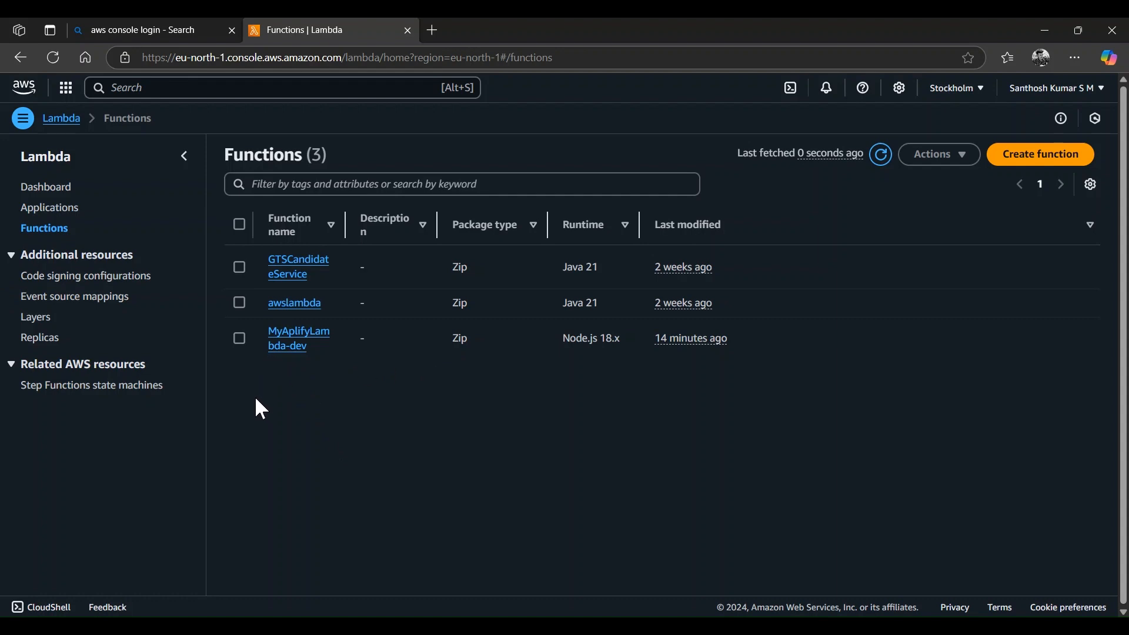
# Search the AWS services for API and open the API Gateway console in its own browser tab
pyautogui.click(243, 86)
pyautogui.write('A')
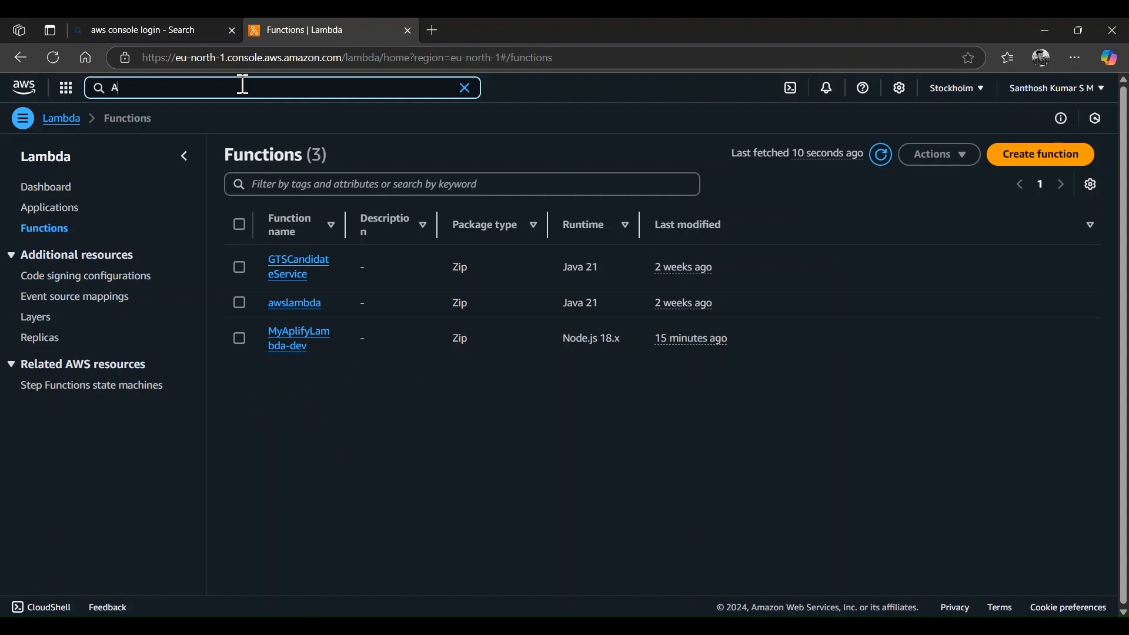
pyautogui.write('PI')
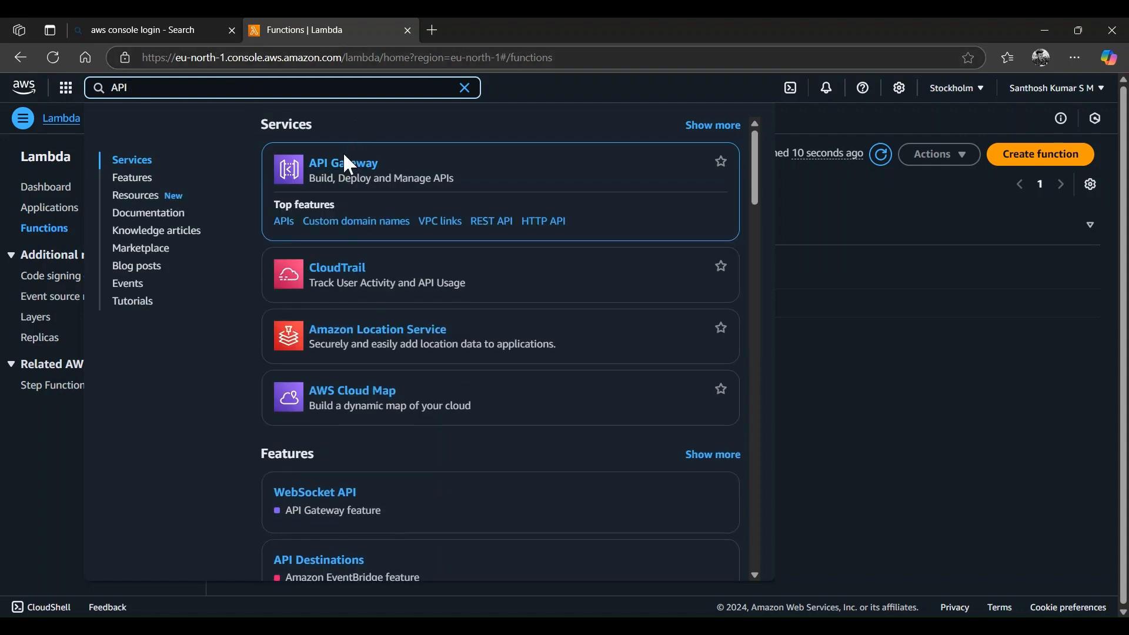
pyautogui.click(344, 167)
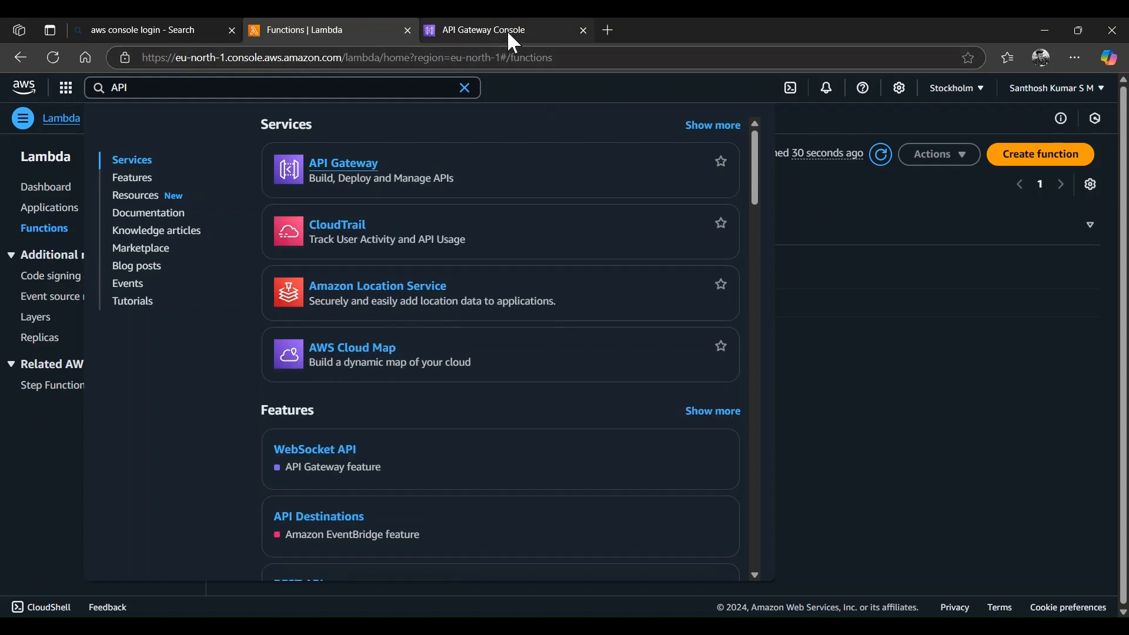
pyautogui.click(508, 33)
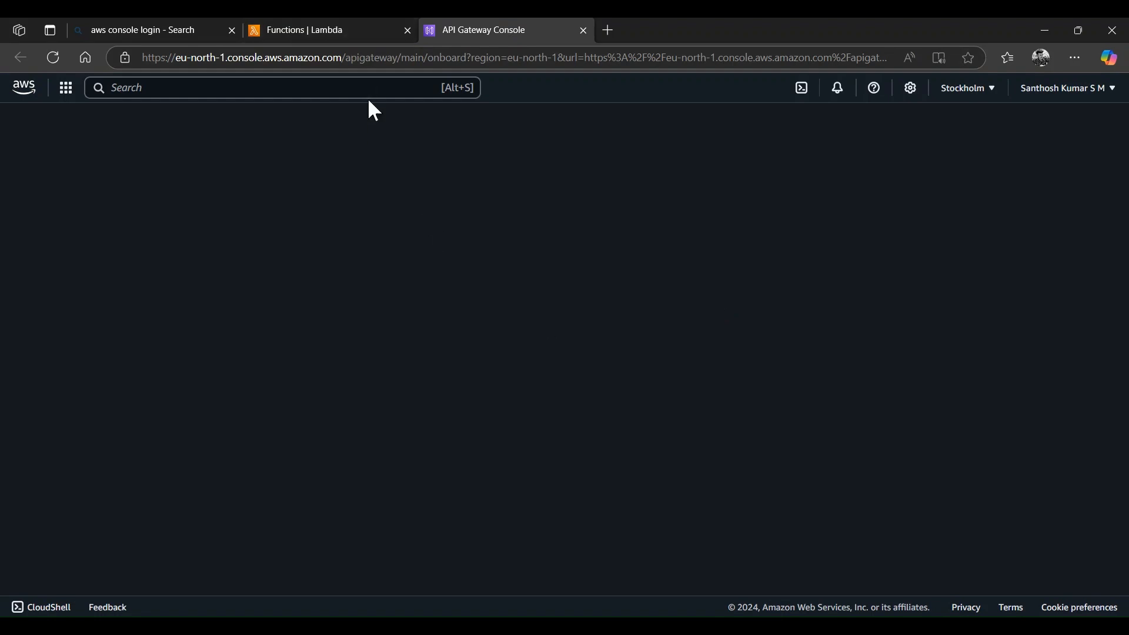
pyautogui.click(360, 30)
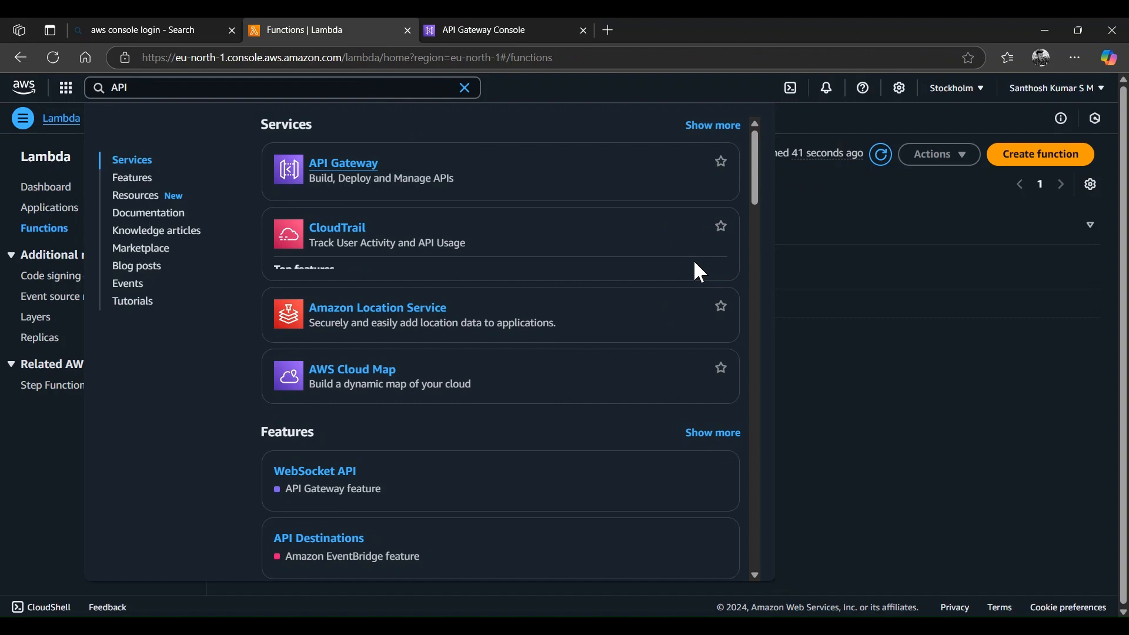
pyautogui.click(515, 37)
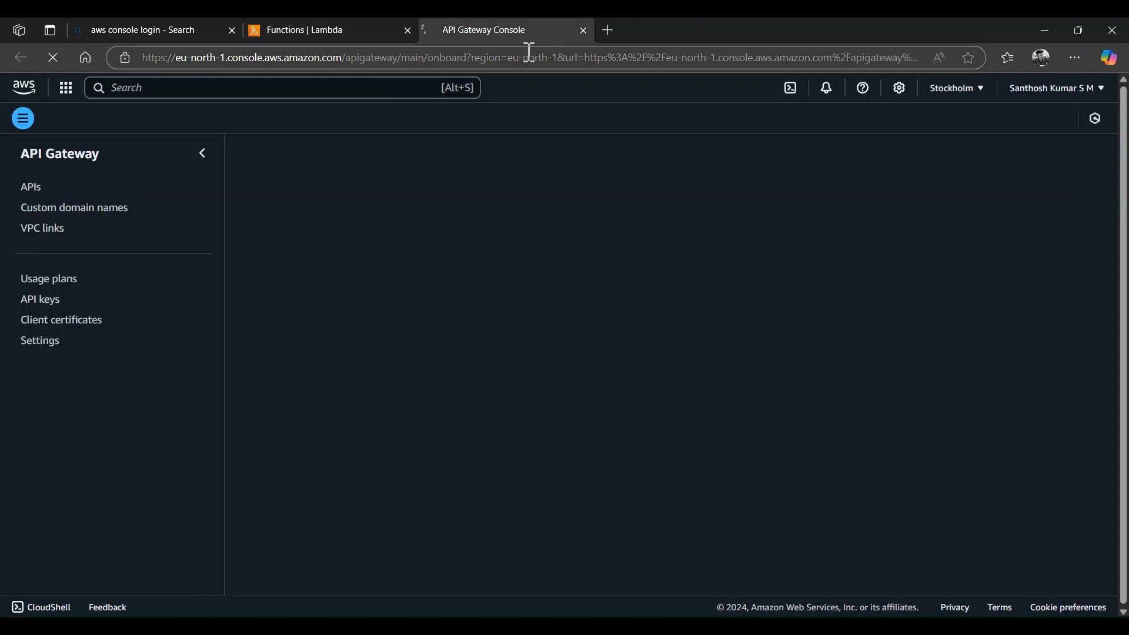